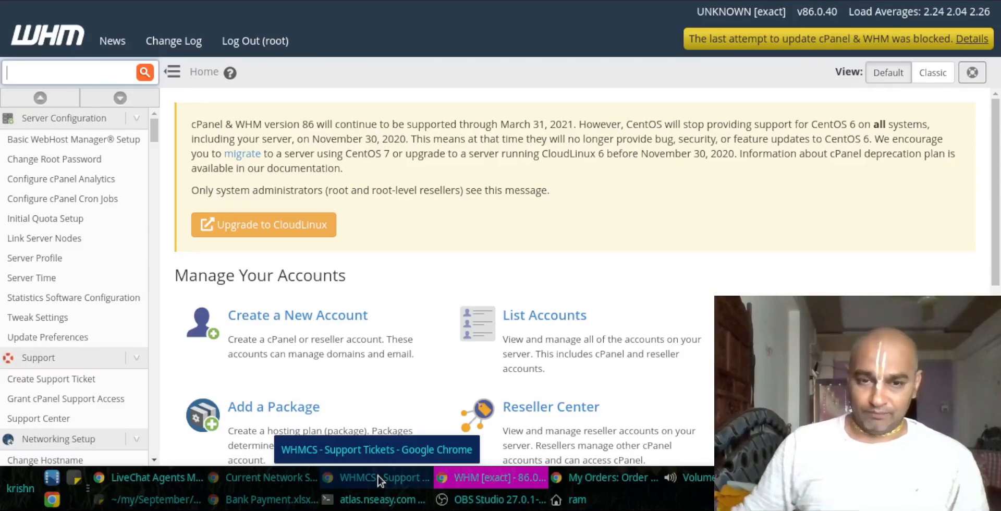
Step: Review the requested host and company details in the customer's WHMCS support ticket
{"action": "left_click", "coordinate": [377, 477]}
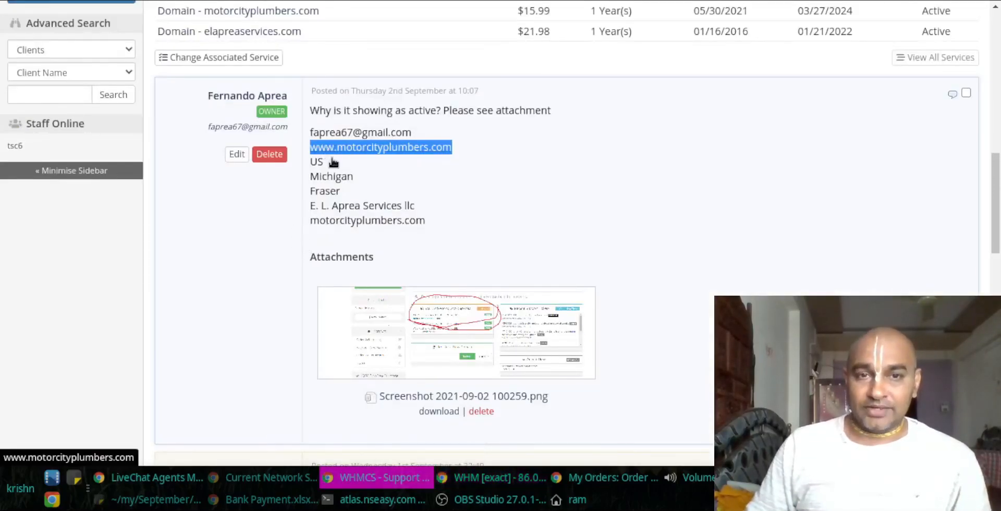
{"action": "scroll", "coordinate": [332, 163], "scroll_direction": "down", "scroll_amount": 7}
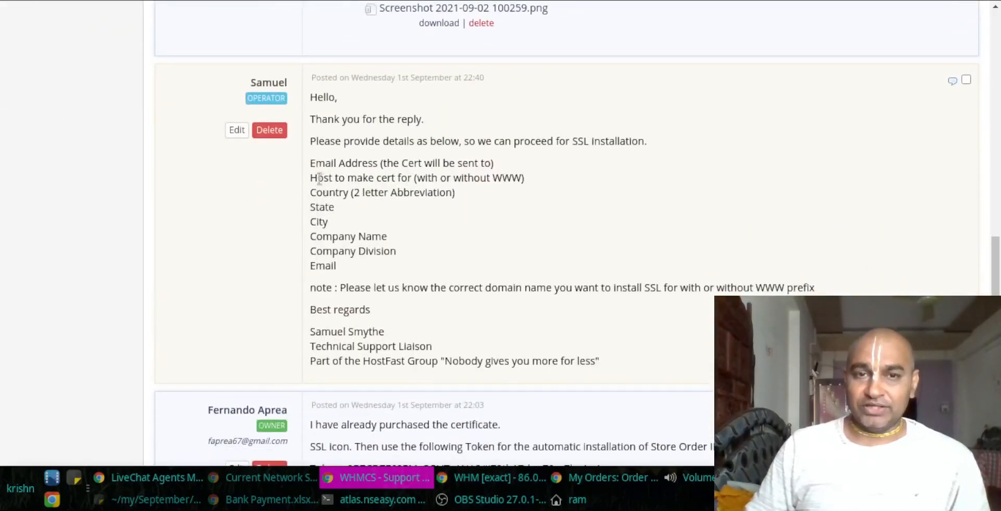
{"action": "left_click_drag", "start_coordinate": [320, 178], "coordinate": [359, 179]}
{"action": "left_click", "coordinate": [344, 188]}
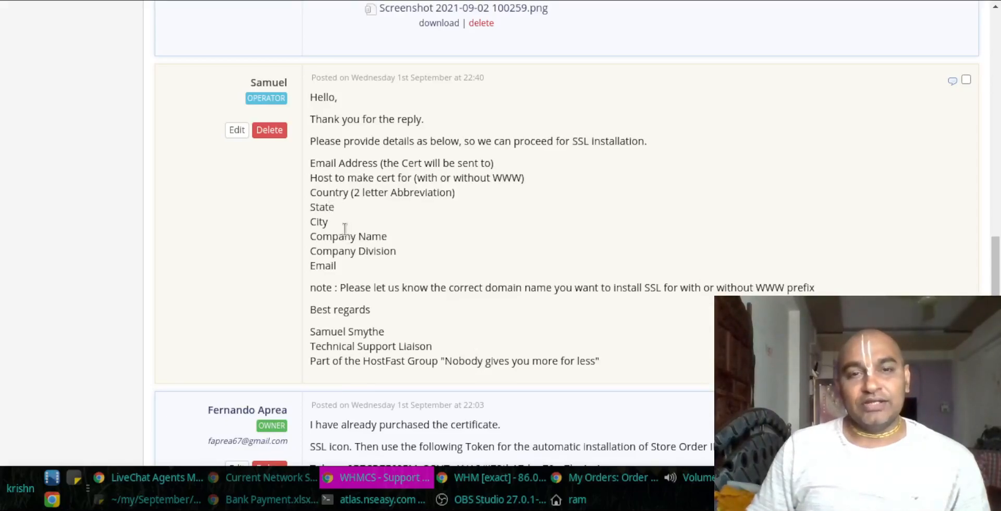
{"action": "left_click_drag", "start_coordinate": [332, 235], "coordinate": [375, 252]}
{"action": "left_click", "coordinate": [334, 263]}
{"action": "scroll", "coordinate": [383, 250], "scroll_direction": "up", "scroll_amount": 5}
{"action": "scroll", "coordinate": [378, 241], "scroll_direction": "up", "scroll_amount": 2}
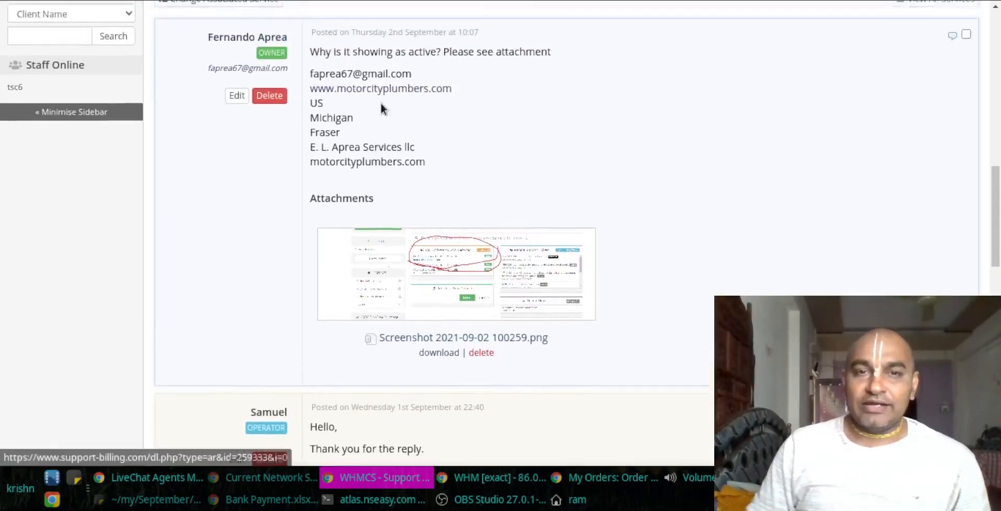
{"action": "left_click_drag", "start_coordinate": [420, 110], "coordinate": [306, 114]}
{"action": "key", "text": "ctrl+c"}
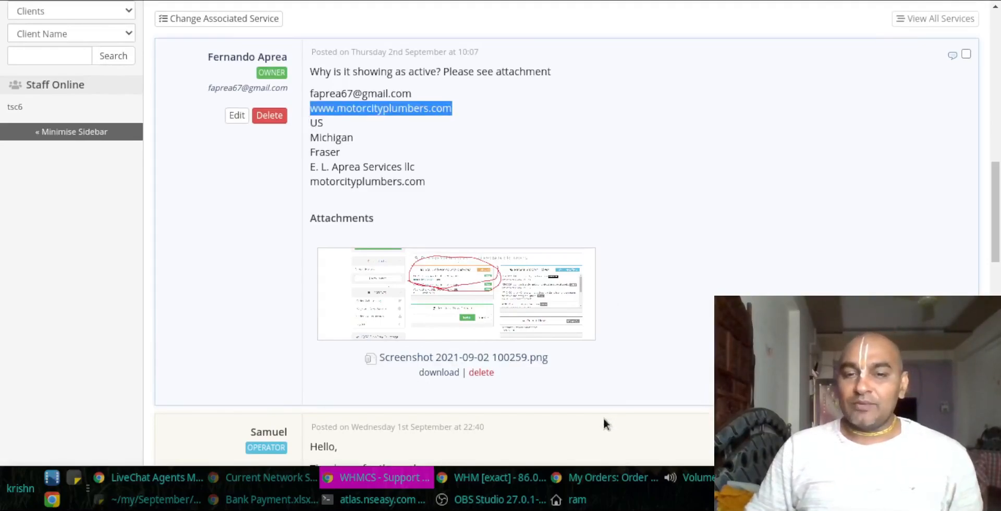
{"action": "left_click", "coordinate": [354, 500]}
{"action": "type", "text": "ping"}
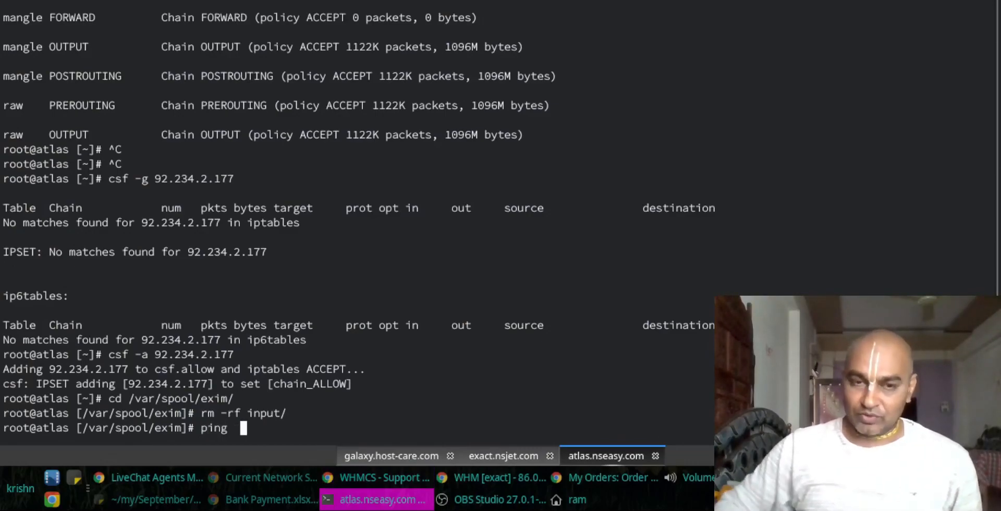
{"action": "key", "text": "ctrl+shift+v"}
{"action": "key", "text": "Return"}
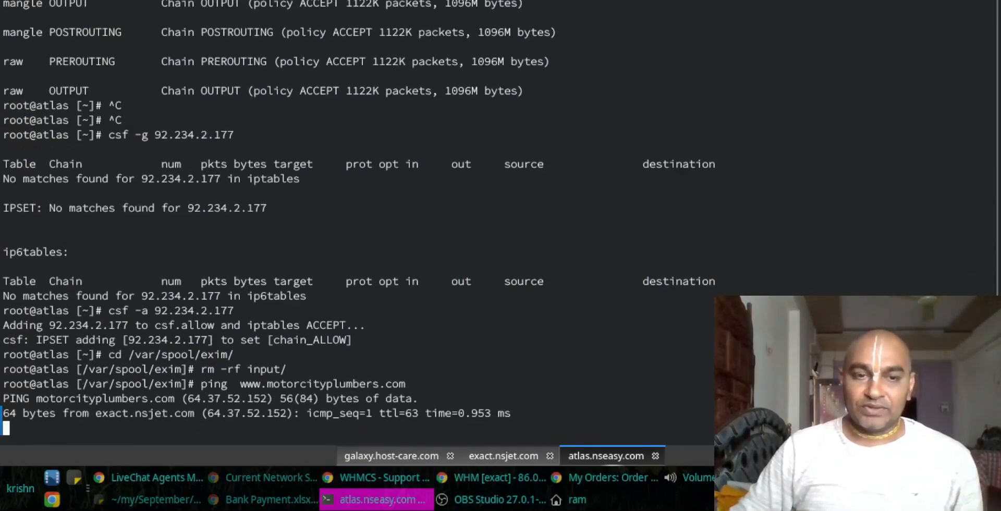
{"action": "key", "text": "ctrl+c"}
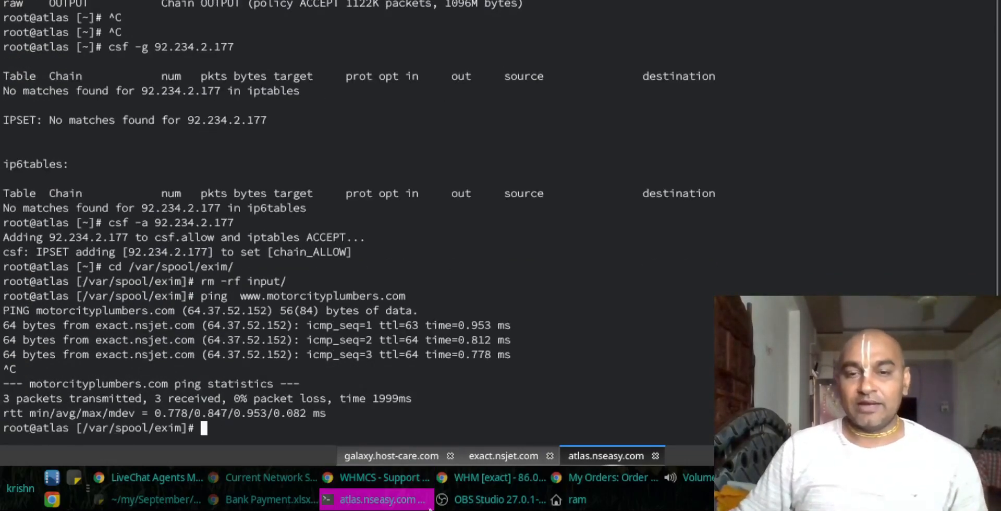
{"action": "left_click", "coordinate": [483, 480]}
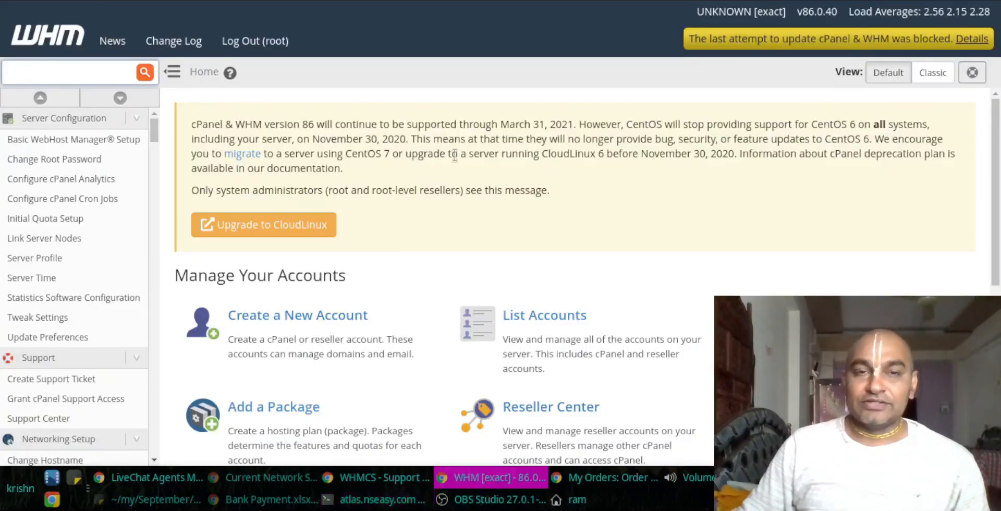
Step: Search 'csr' in WHM and open Generate an SSL Certificate and Signing Request
{"action": "left_click", "coordinate": [52, 69]}
{"action": "type", "text": "csr"}
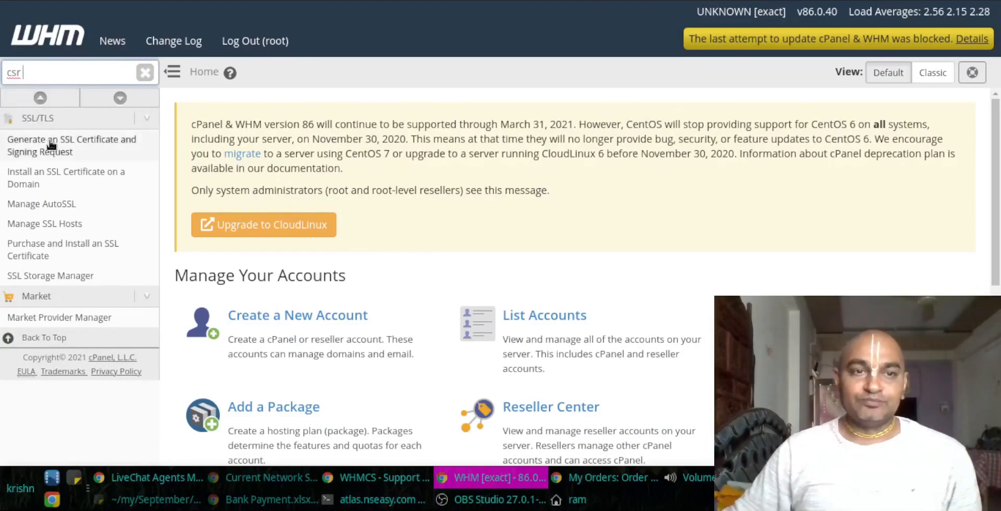
{"action": "left_click", "coordinate": [51, 144]}
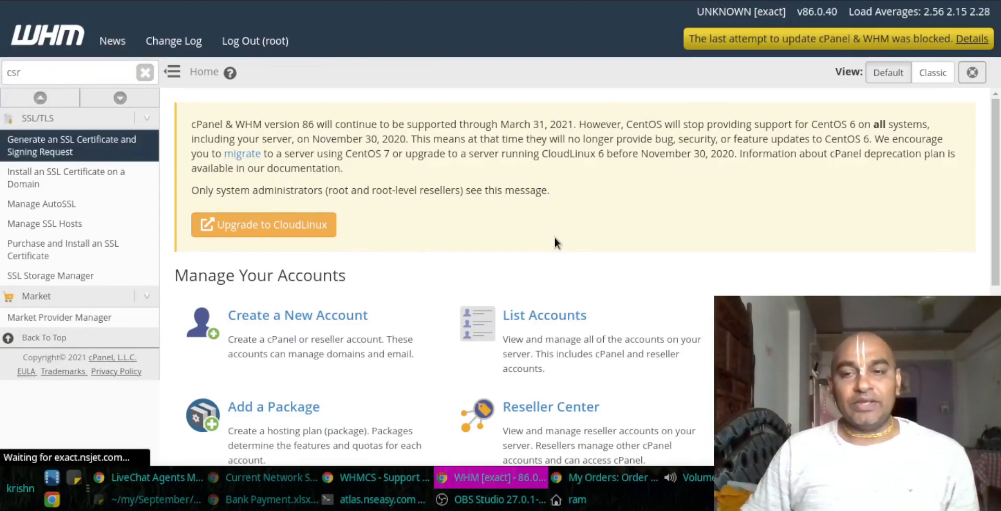
{"action": "scroll", "coordinate": [472, 268], "scroll_direction": "down", "scroll_amount": 2}
{"action": "scroll", "coordinate": [458, 271], "scroll_direction": "down", "scroll_amount": 2}
{"action": "scroll", "coordinate": [446, 283], "scroll_direction": "up", "scroll_amount": 4}
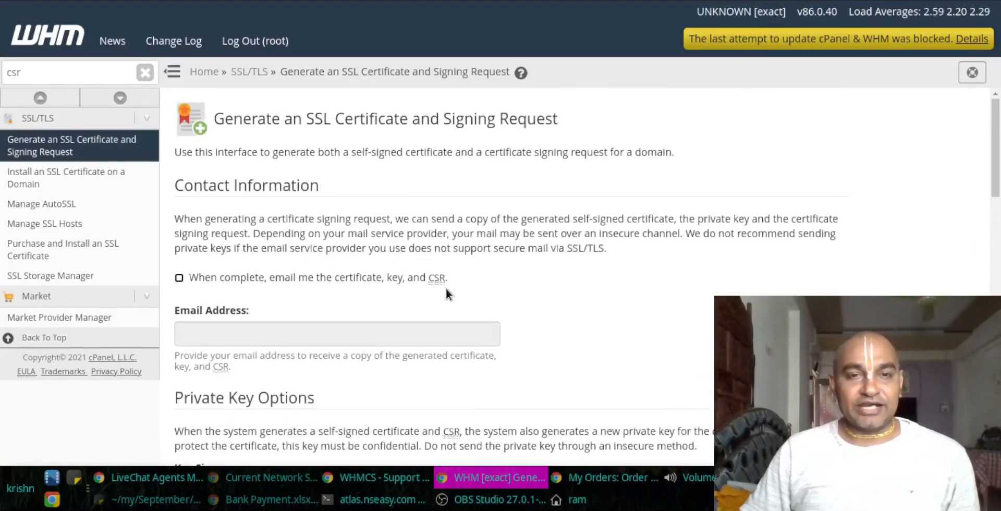
{"action": "scroll", "coordinate": [630, 194], "scroll_direction": "down", "scroll_amount": 1}
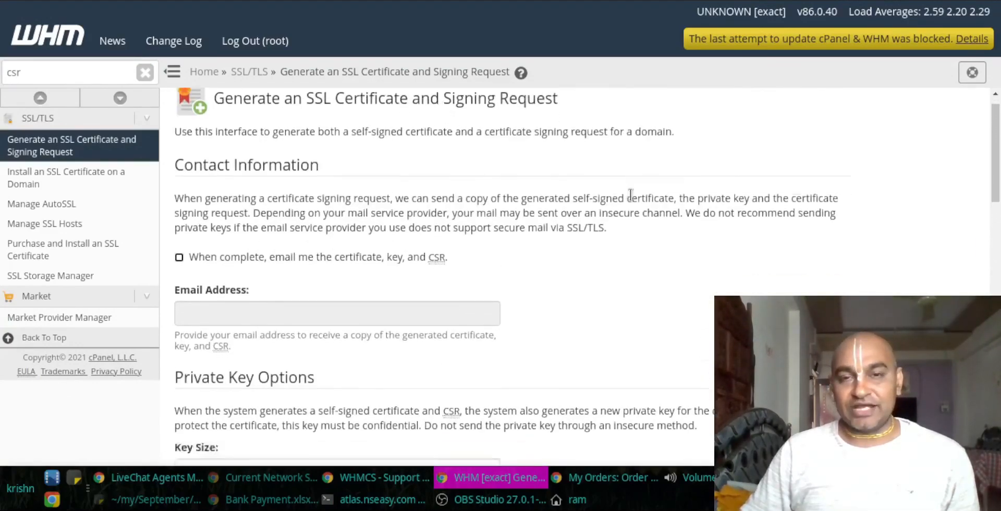
{"action": "scroll", "coordinate": [630, 193], "scroll_direction": "down", "scroll_amount": 5}
{"action": "left_click", "coordinate": [285, 351]}
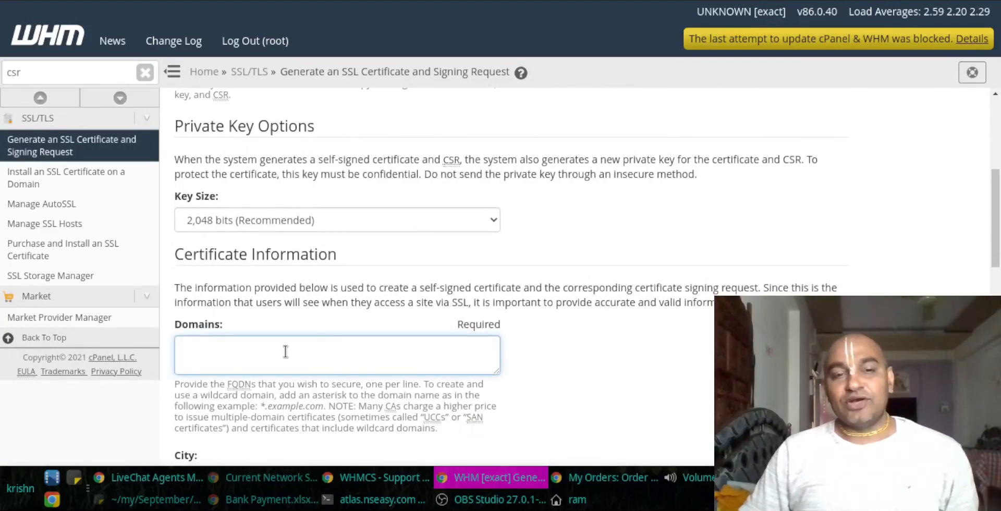
{"action": "key", "text": "ctrl+v"}
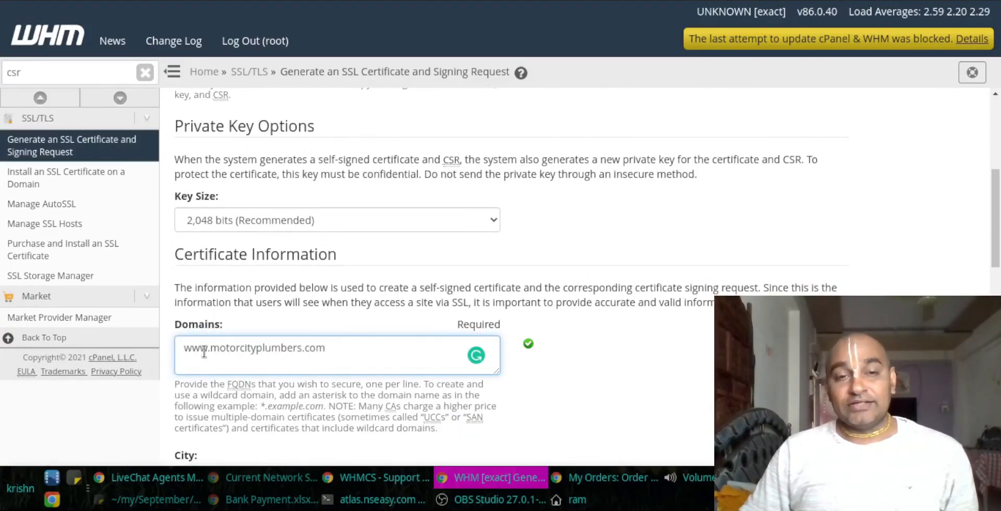
{"action": "left_click_drag", "start_coordinate": [209, 347], "coordinate": [185, 346]}
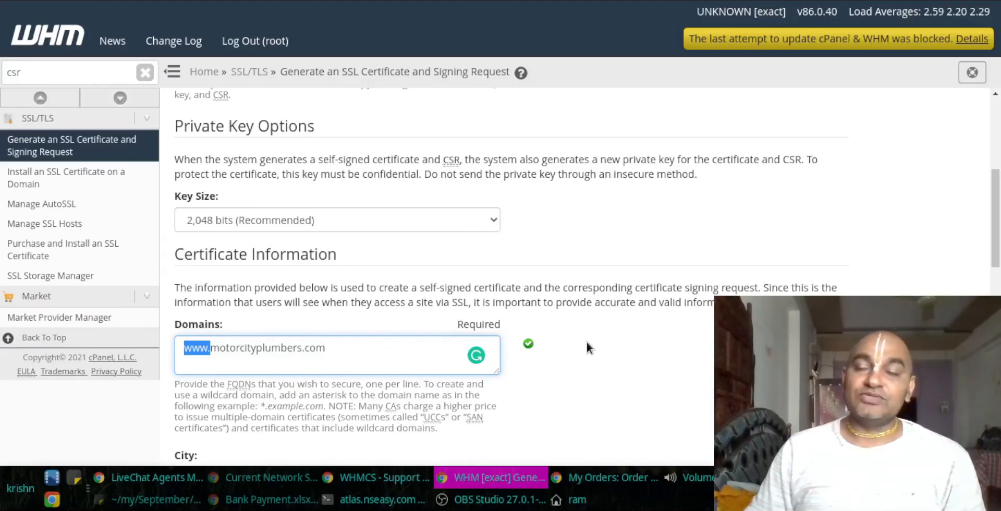
{"action": "scroll", "coordinate": [586, 346], "scroll_direction": "down", "scroll_amount": 3}
Step: Copy the city Fraser from the ticket into the CSR City field
{"action": "left_click", "coordinate": [323, 329]}
{"action": "left_click", "coordinate": [334, 498]}
{"action": "left_click", "coordinate": [334, 495]}
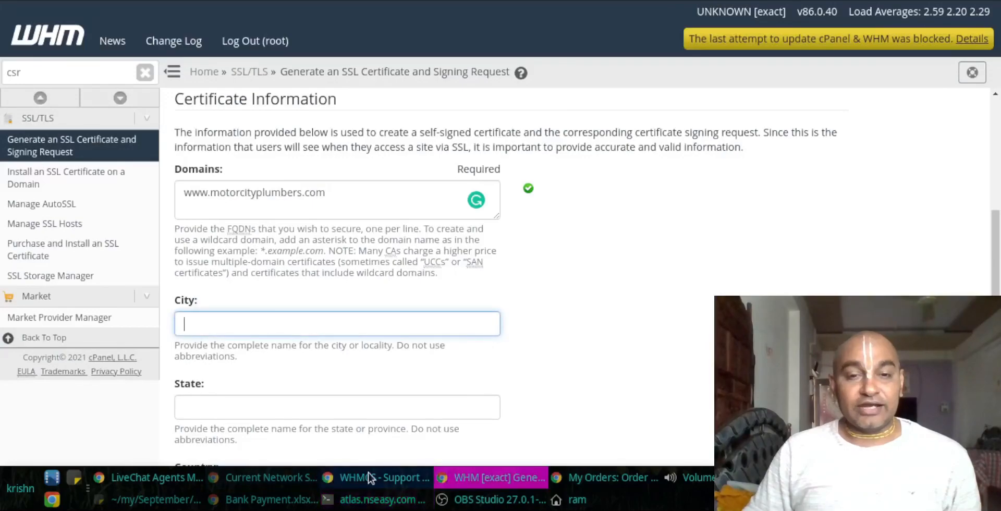
{"action": "left_click", "coordinate": [376, 479]}
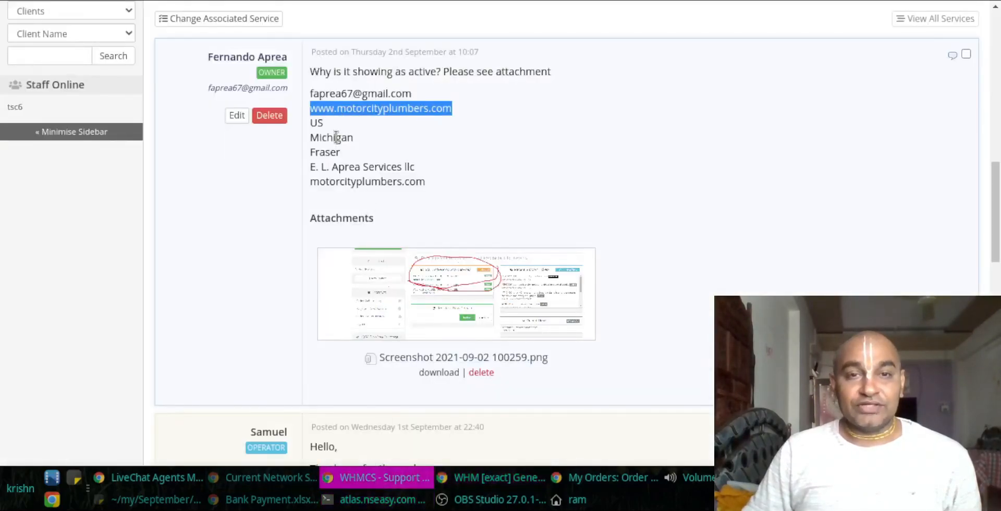
{"action": "double_click", "coordinate": [324, 152]}
{"action": "key", "text": "ctrl+c"}
{"action": "key", "text": "alt+Tab"}
{"action": "key", "text": "ctrl+v"}
{"action": "key", "text": "Tab"}
{"action": "key", "text": "alt+Tab"}
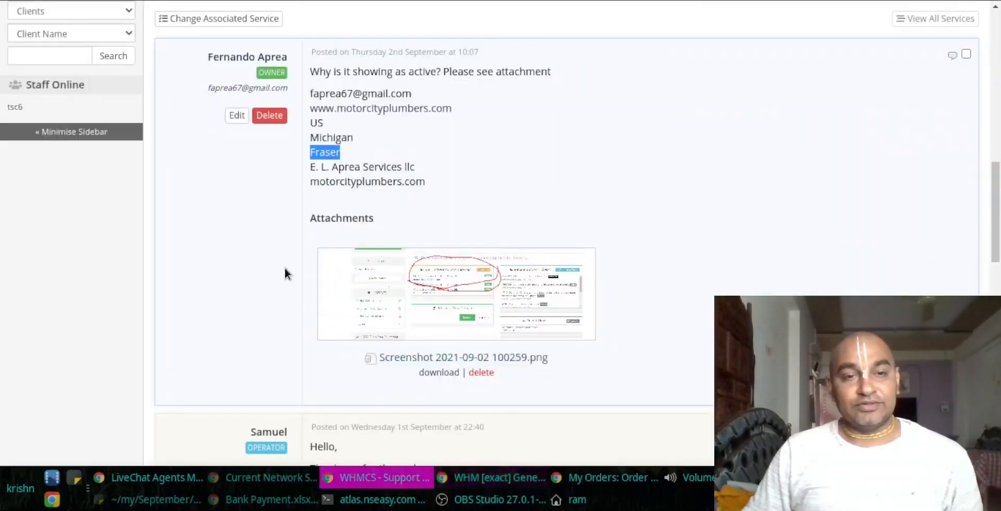
Step: Fill in Michigan as the State and US as the Country
{"action": "double_click", "coordinate": [332, 138]}
{"action": "key", "text": "ctrl+c"}
{"action": "key", "text": "alt+Tab"}
{"action": "key", "text": "ctrl+v"}
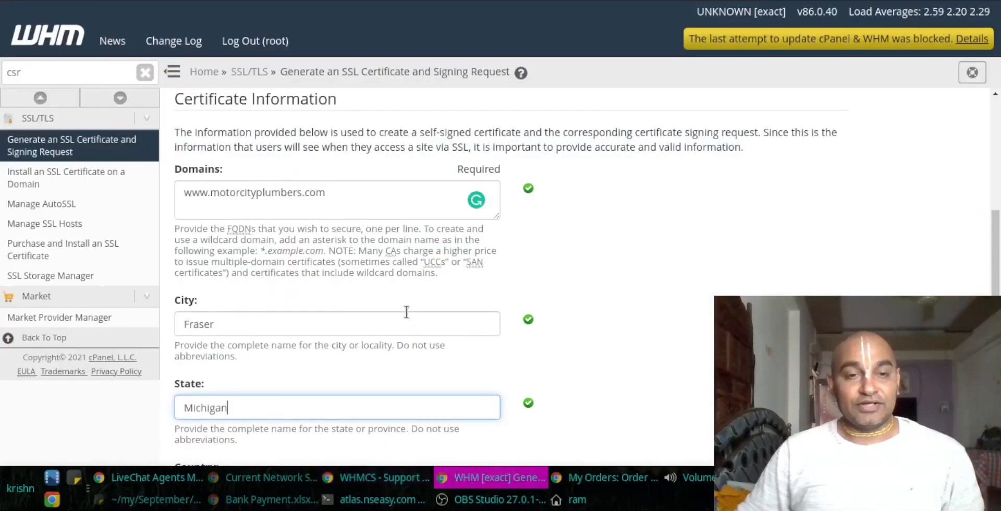
{"action": "key", "text": "Tab"}
{"action": "type", "text": "US"}
Step: Copy the customer's company name from the ticket into Company Name
{"action": "key", "text": "alt+Tab"}
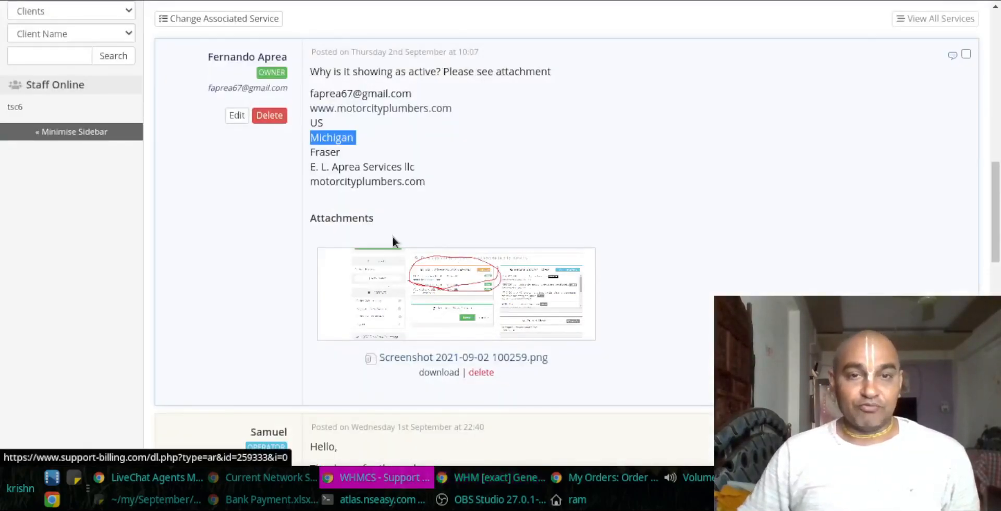
{"action": "left_click_drag", "start_coordinate": [311, 166], "coordinate": [393, 167]}
{"action": "key", "text": "ctrl+c"}
{"action": "key", "text": "alt+Tab"}
{"action": "key", "text": "Tab"}
{"action": "key", "text": "ctrl+v"}
{"action": "key", "text": "Tab"}
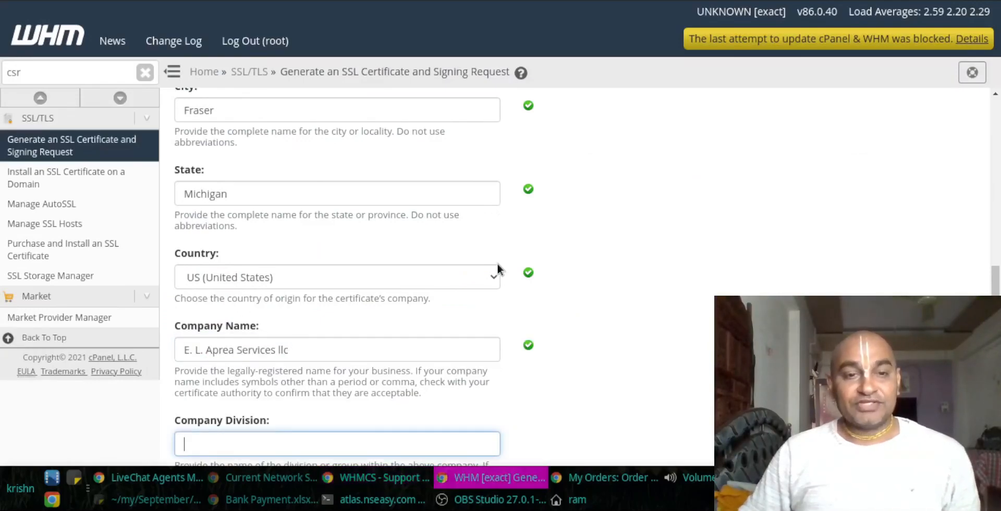
{"action": "scroll", "coordinate": [497, 264], "scroll_direction": "down", "scroll_amount": 1}
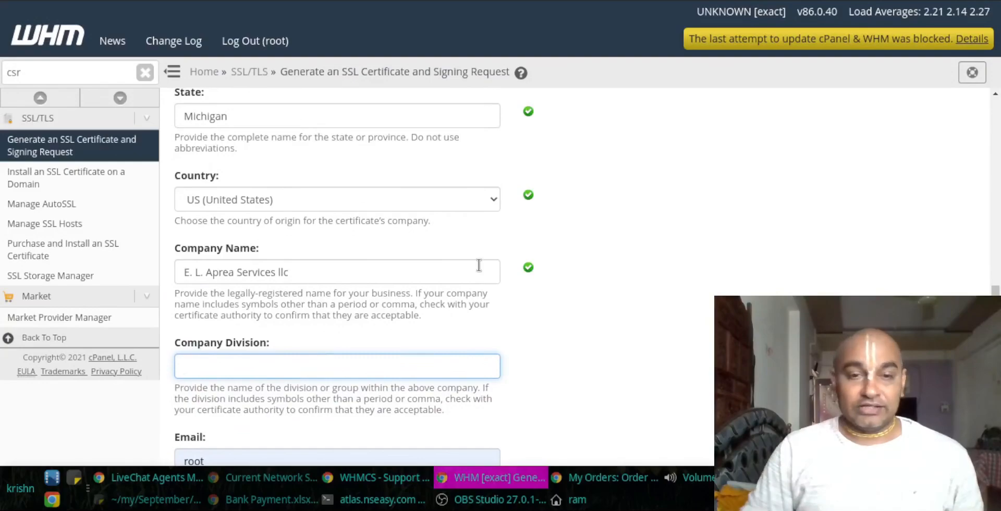
Step: Set Company Division to Sales and clear the prefilled root e-mail
{"action": "type", "text": "SALES"}
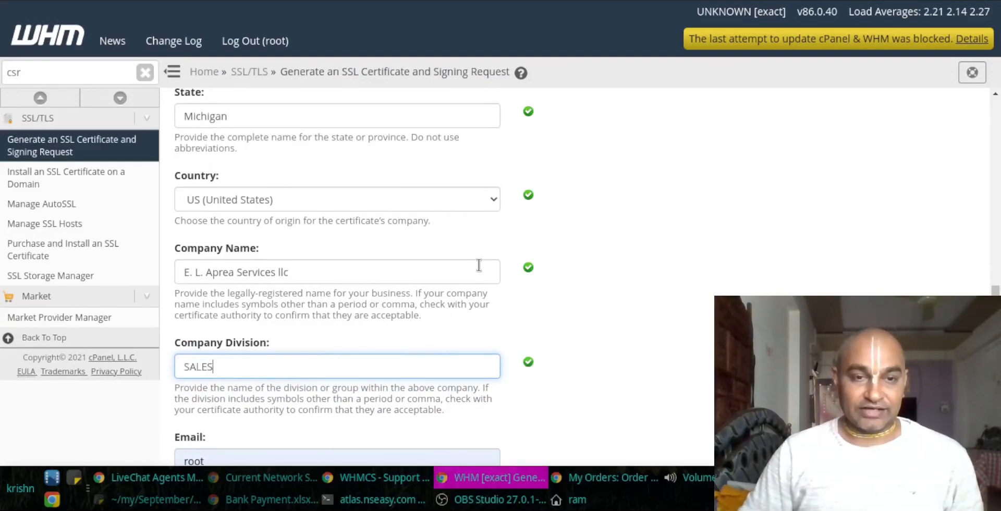
{"action": "key", "text": "Tab"}
{"action": "key", "text": "BackSpace"}
{"action": "key", "text": "shift+Tab"}
{"action": "key", "text": "BackSpace"}
{"action": "type", "text": "Sales"}
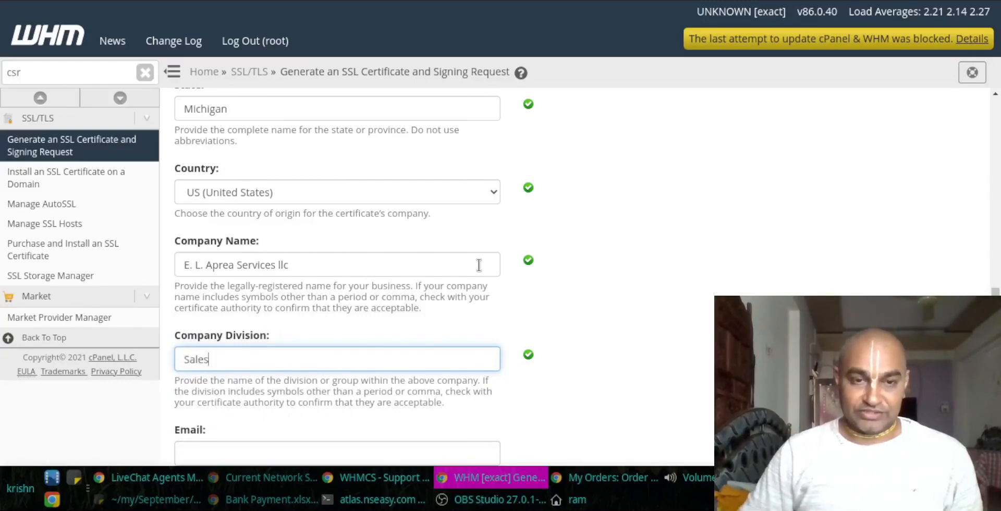
{"action": "key", "text": "Tab"}
Step: Paste the customer's e-mail from the ticket into Email and leave the passphrase empty
{"action": "key", "text": "alt+Tab"}
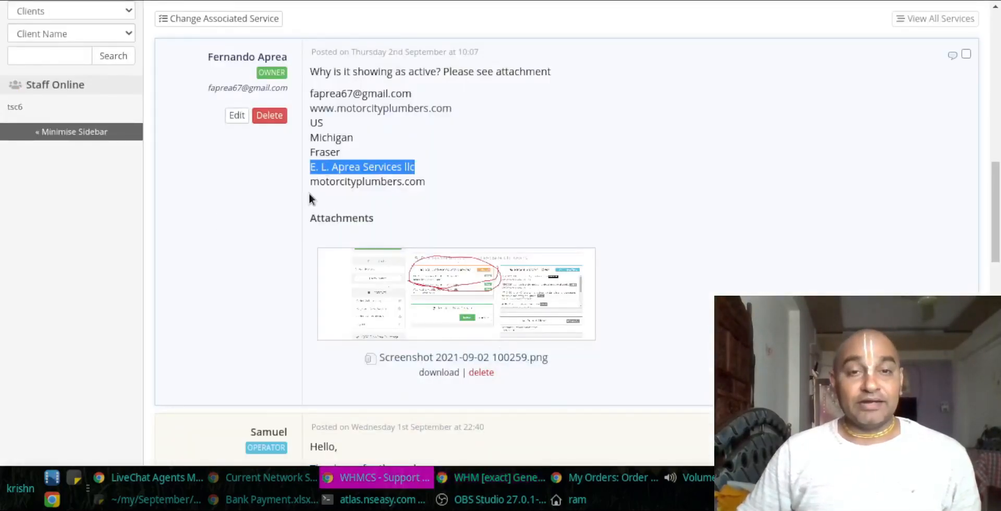
{"action": "left_click_drag", "start_coordinate": [309, 93], "coordinate": [459, 96]}
{"action": "key", "text": "ctrl+c"}
{"action": "key", "text": "alt+Tab"}
{"action": "key", "text": "ctrl+v"}
{"action": "key", "text": "Tab"}
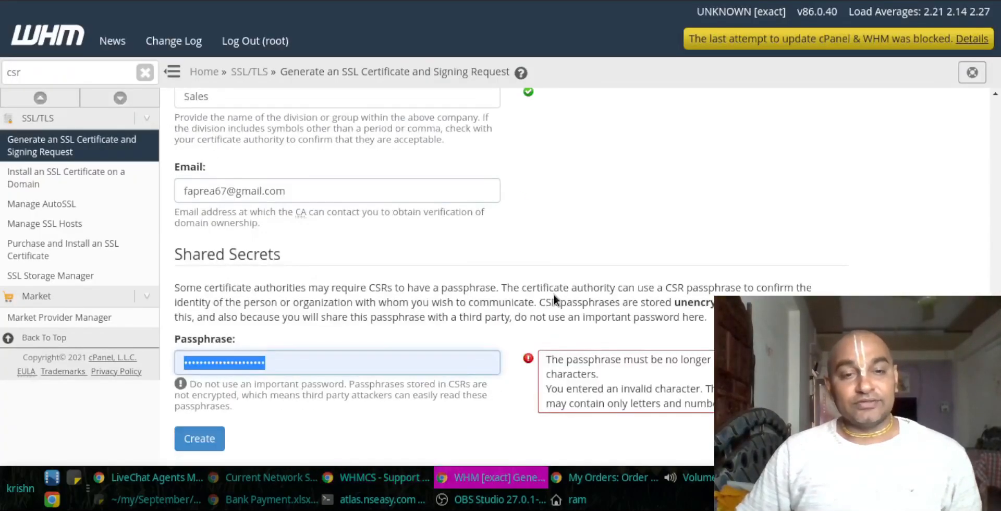
{"action": "key", "text": "BackSpace"}
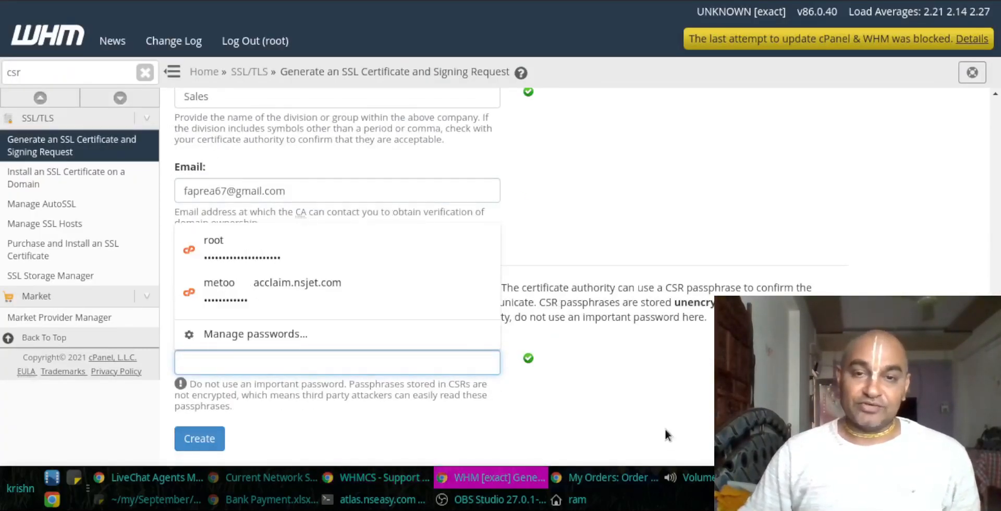
{"action": "left_click", "coordinate": [565, 404]}
Step: Generate the CSR and private key, then return to the client's WHMCS support ticket
{"action": "left_click", "coordinate": [211, 439]}
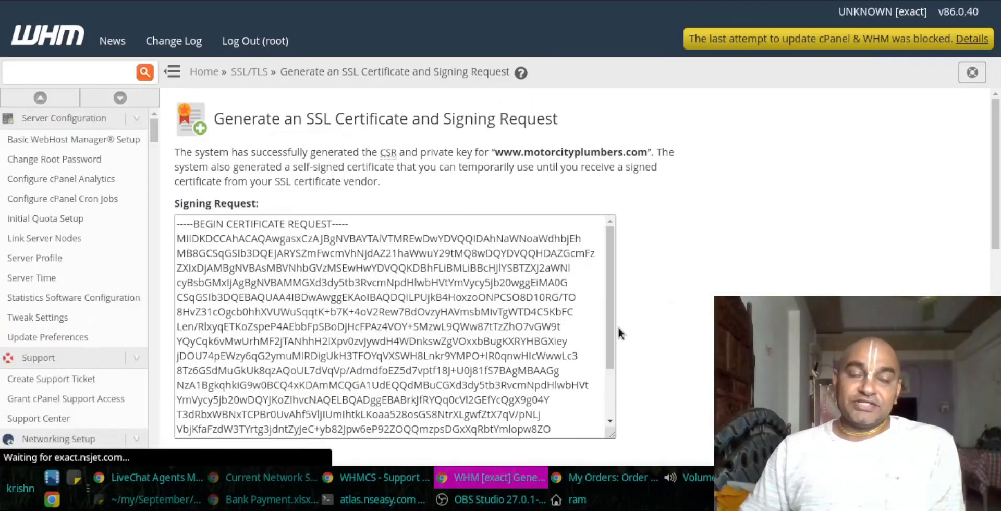
{"action": "left_click", "coordinate": [399, 482]}
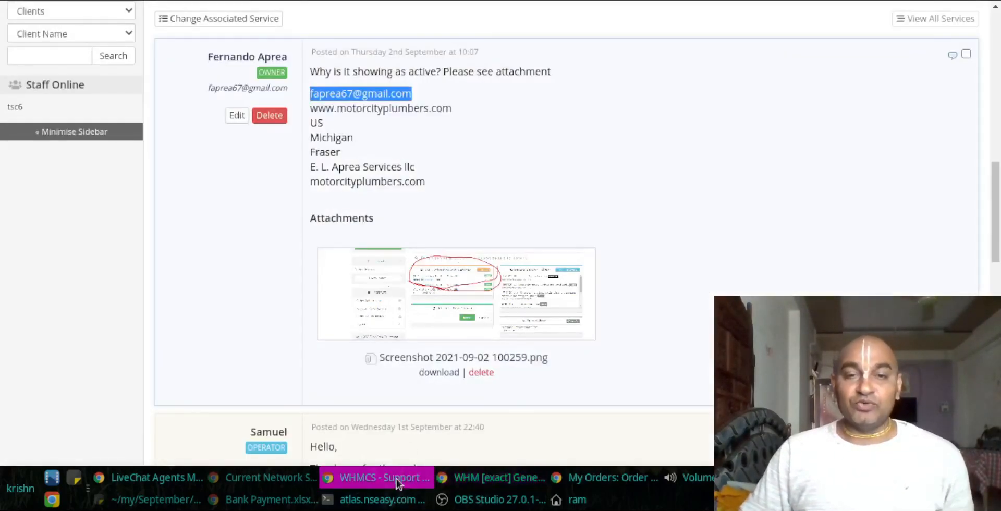
{"action": "scroll", "coordinate": [511, 185], "scroll_direction": "up", "scroll_amount": 5}
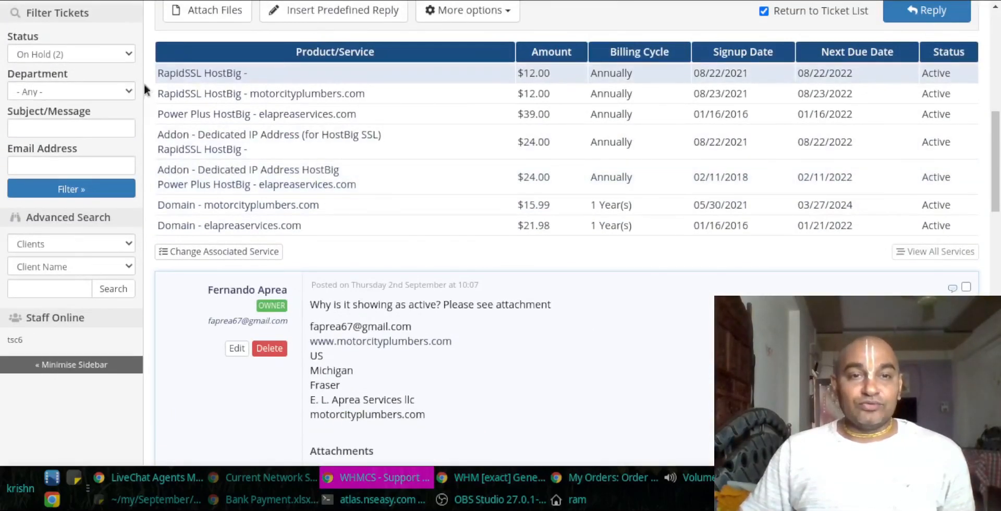
{"action": "left_click", "coordinate": [214, 78]}
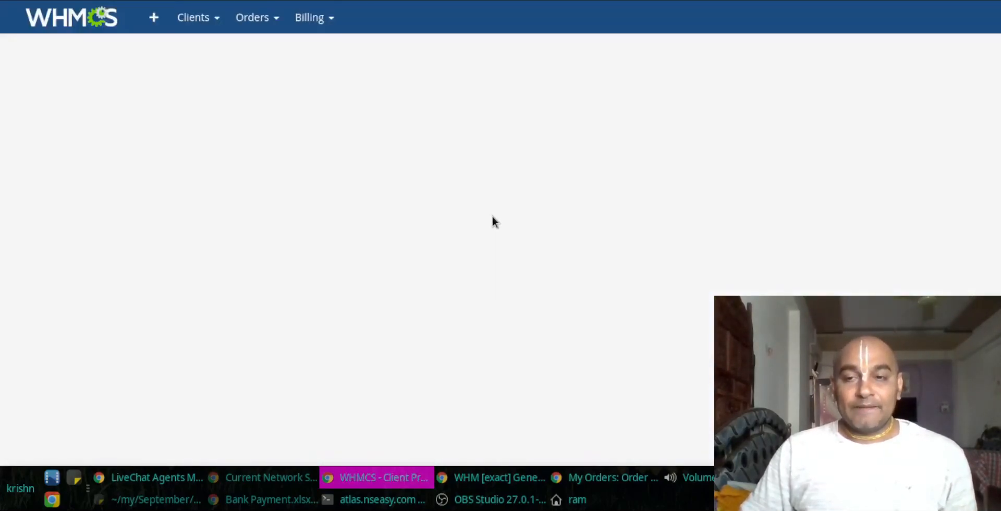
{"action": "scroll", "coordinate": [476, 230], "scroll_direction": "down", "scroll_amount": 3}
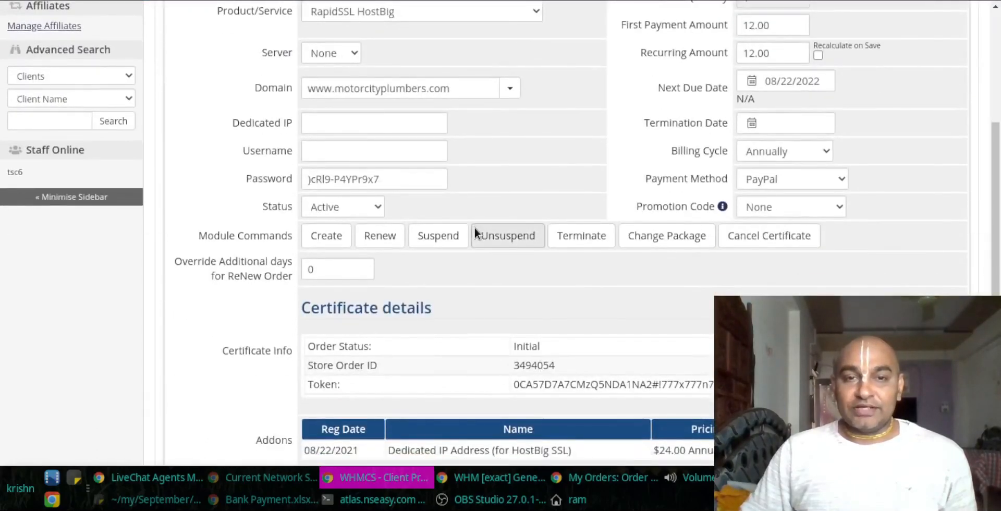
{"action": "scroll", "coordinate": [476, 231], "scroll_direction": "up", "scroll_amount": 2}
{"action": "left_click", "coordinate": [851, 110]}
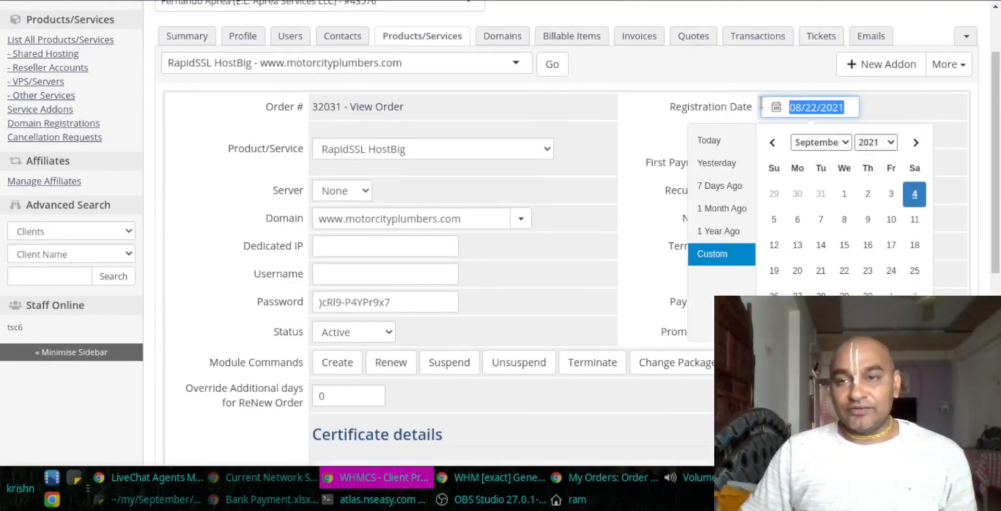
{"action": "left_click", "coordinate": [935, 104]}
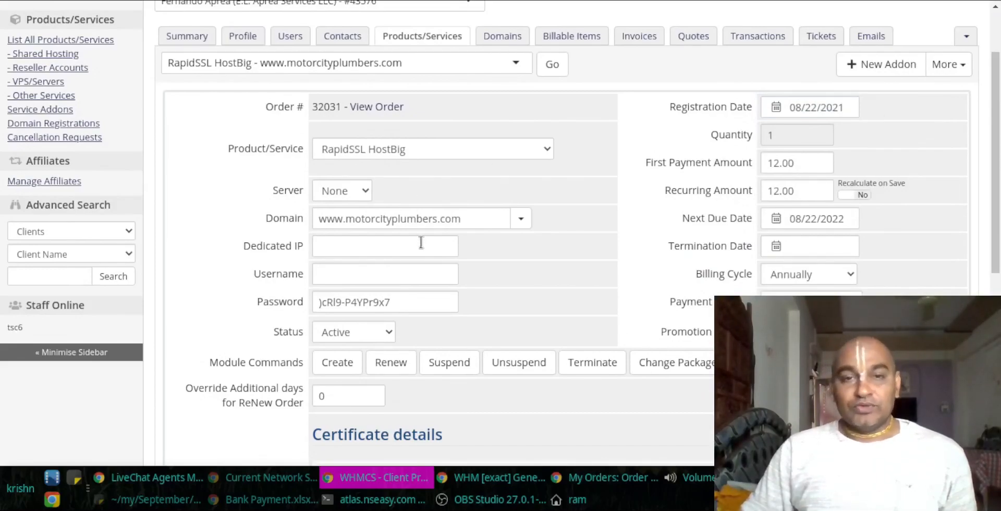
{"action": "left_click_drag", "start_coordinate": [471, 219], "coordinate": [161, 218]}
{"action": "left_click", "coordinate": [211, 194]}
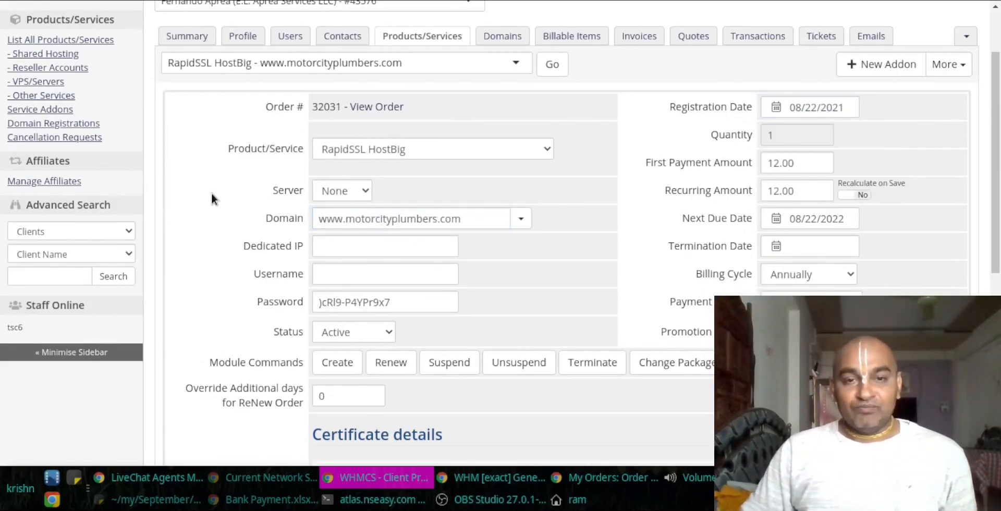
Step: Check the Certificate details, noting Initial order status, and select the start of the token
{"action": "scroll", "coordinate": [213, 194], "scroll_direction": "down", "scroll_amount": 2}
{"action": "scroll", "coordinate": [213, 193], "scroll_direction": "up", "scroll_amount": 3}
{"action": "scroll", "coordinate": [216, 194], "scroll_direction": "down", "scroll_amount": 5}
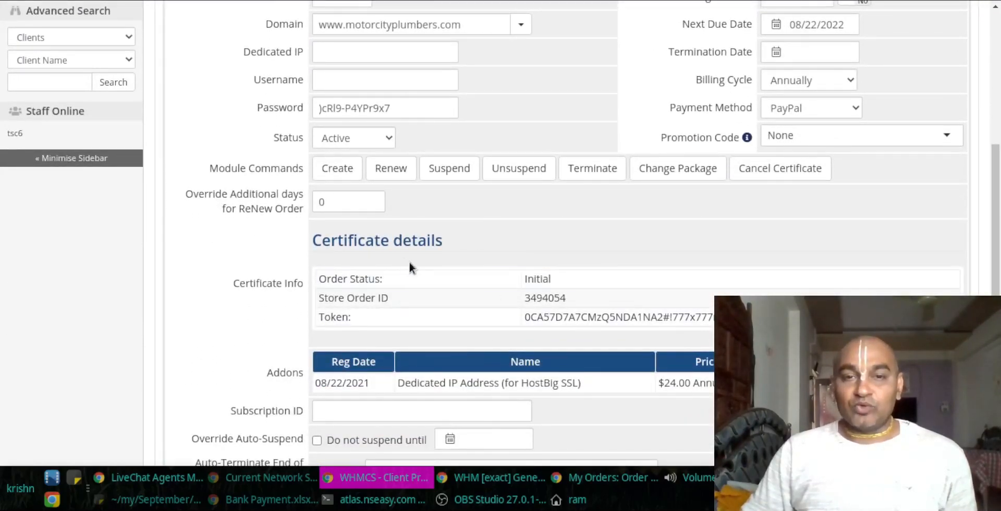
{"action": "left_click_drag", "start_coordinate": [336, 241], "coordinate": [315, 241]}
{"action": "left_click", "coordinate": [468, 248]}
{"action": "left_click", "coordinate": [449, 280]}
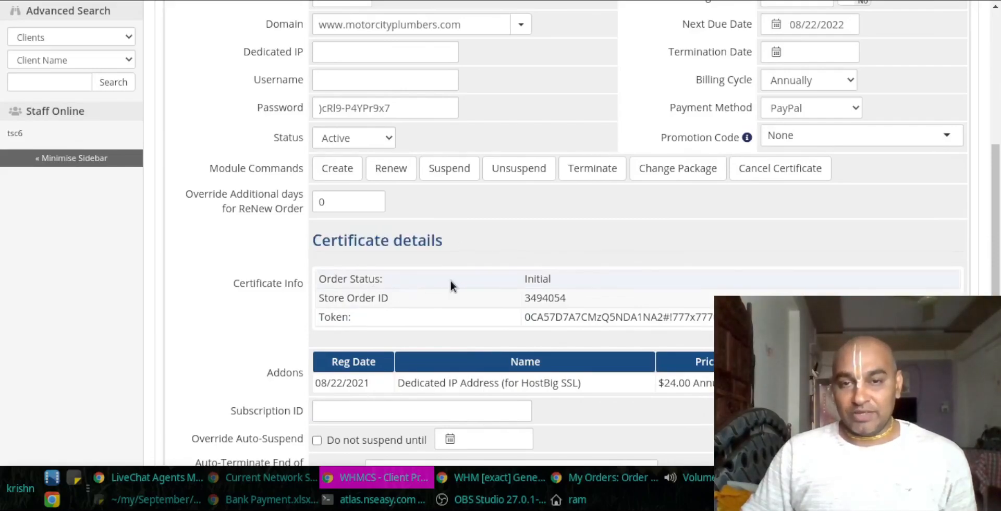
{"action": "double_click", "coordinate": [537, 280]}
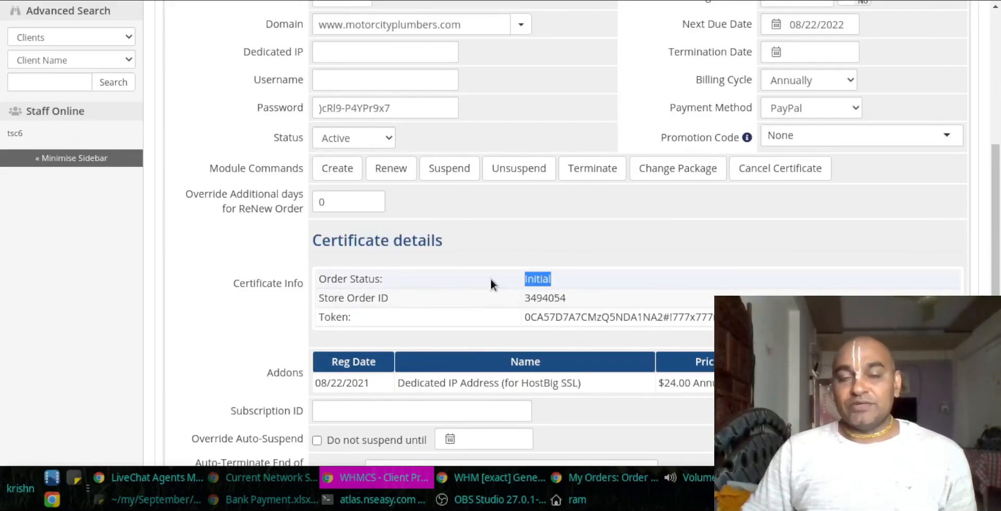
{"action": "left_click_drag", "start_coordinate": [524, 317], "coordinate": [632, 320]}
{"action": "key", "text": "ctrl+c"}
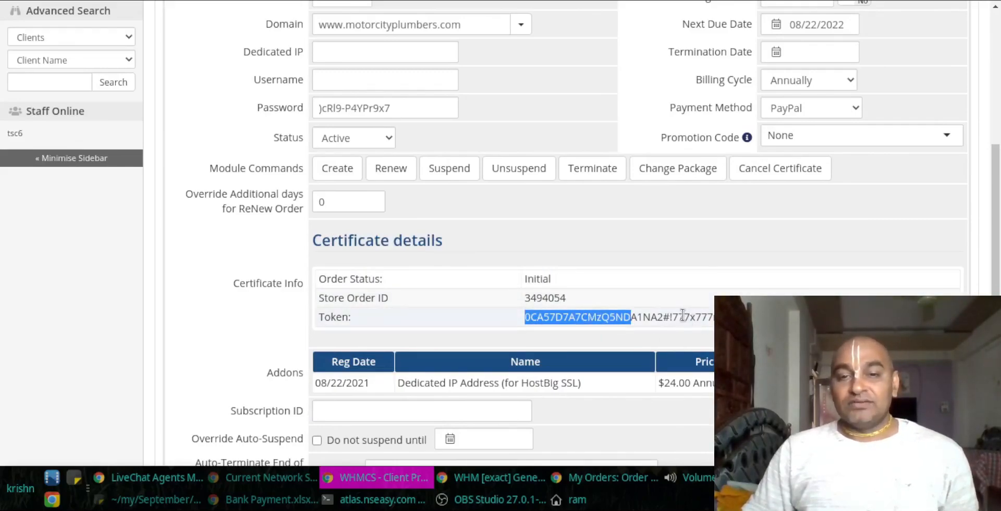
Step: Open the 8/22/2021 incomplete RapidSSL order in SSL Store and search it for the token fragment
{"action": "left_click", "coordinate": [611, 487]}
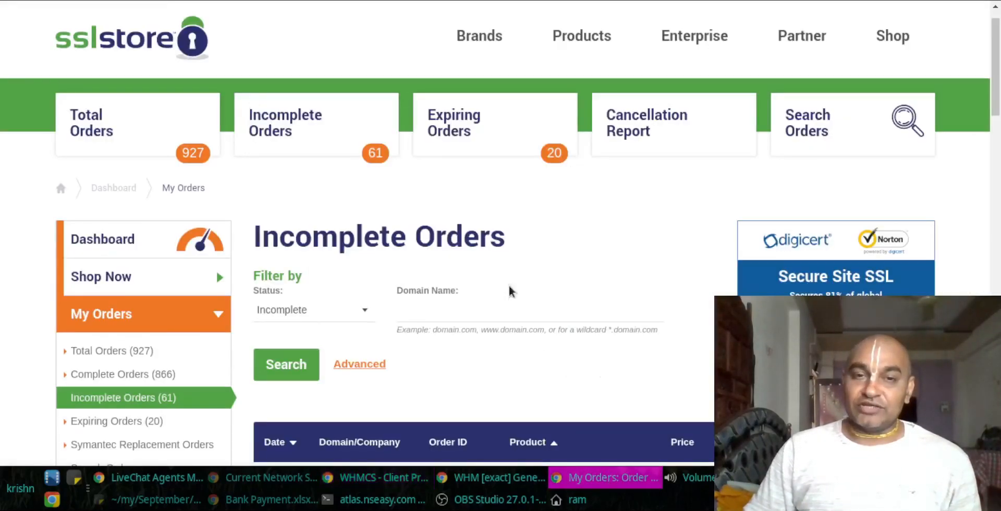
{"action": "mouse_move", "coordinate": [858, 51]}
{"action": "scroll", "coordinate": [858, 51], "scroll_direction": "up", "scroll_amount": 2}
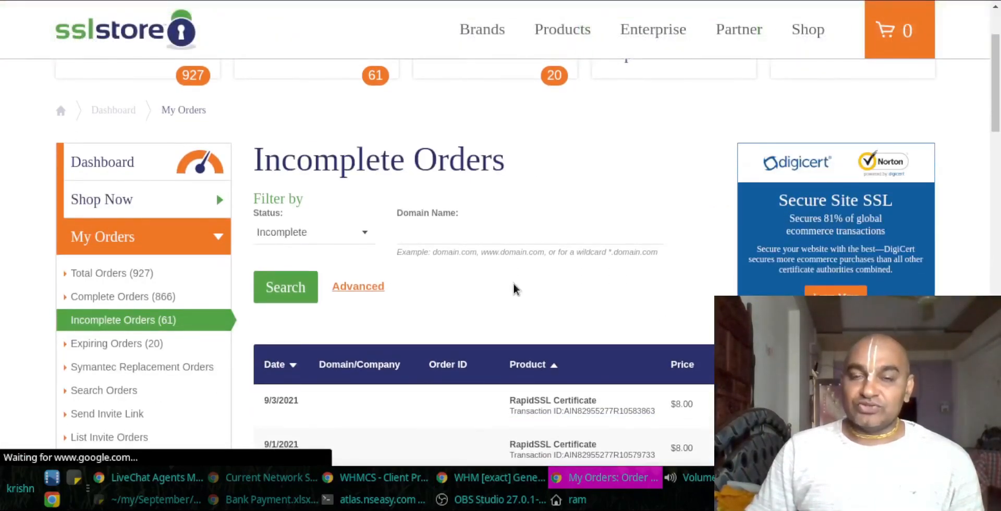
{"action": "scroll", "coordinate": [513, 289], "scroll_direction": "down", "scroll_amount": 3}
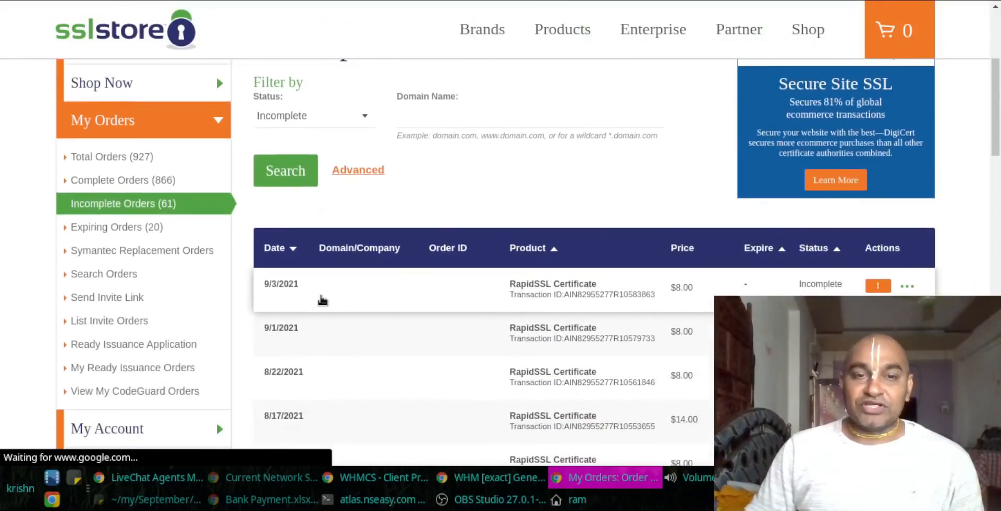
{"action": "scroll", "coordinate": [340, 369], "scroll_direction": "down", "scroll_amount": 1}
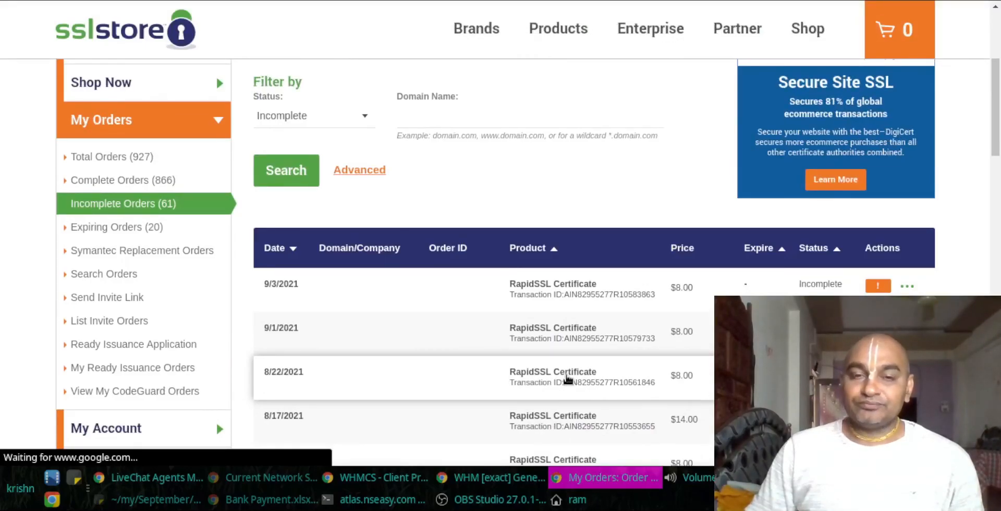
{"action": "scroll", "coordinate": [415, 270], "scroll_direction": "up", "scroll_amount": 5}
{"action": "scroll", "coordinate": [487, 306], "scroll_direction": "down", "scroll_amount": 5}
{"action": "left_click", "coordinate": [487, 306]}
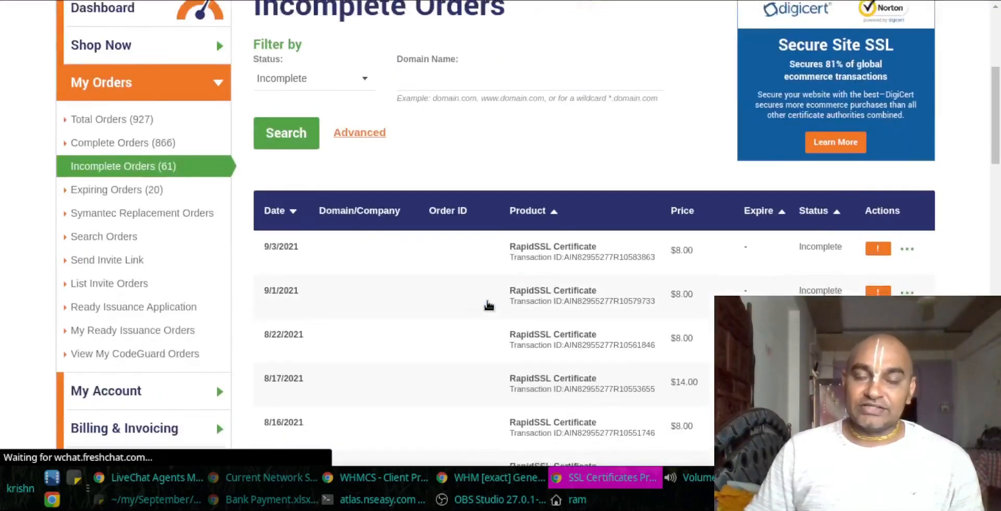
{"action": "scroll", "coordinate": [496, 323], "scroll_direction": "down", "scroll_amount": 5}
{"action": "scroll", "coordinate": [498, 324], "scroll_direction": "up", "scroll_amount": 3}
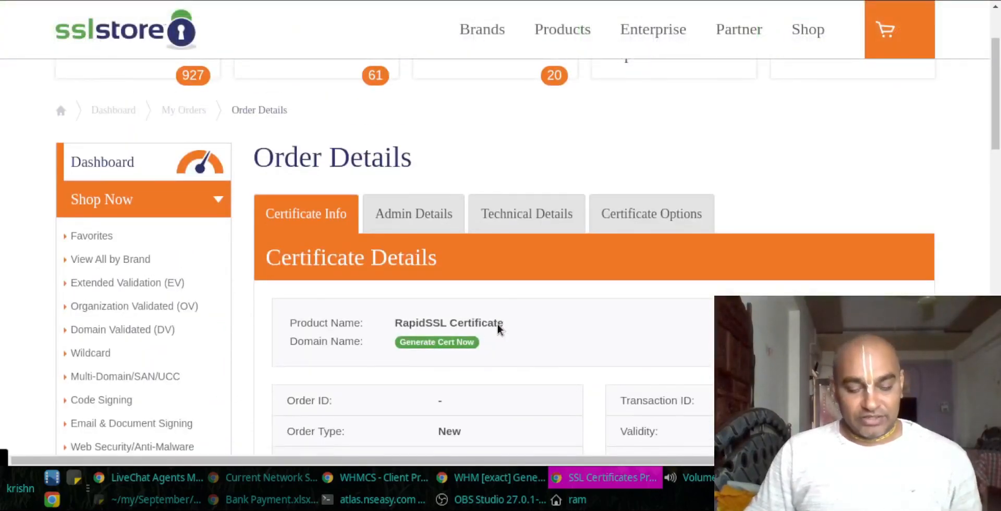
{"action": "key", "text": "ctrl+f"}
{"action": "key", "text": "ctrl+v"}
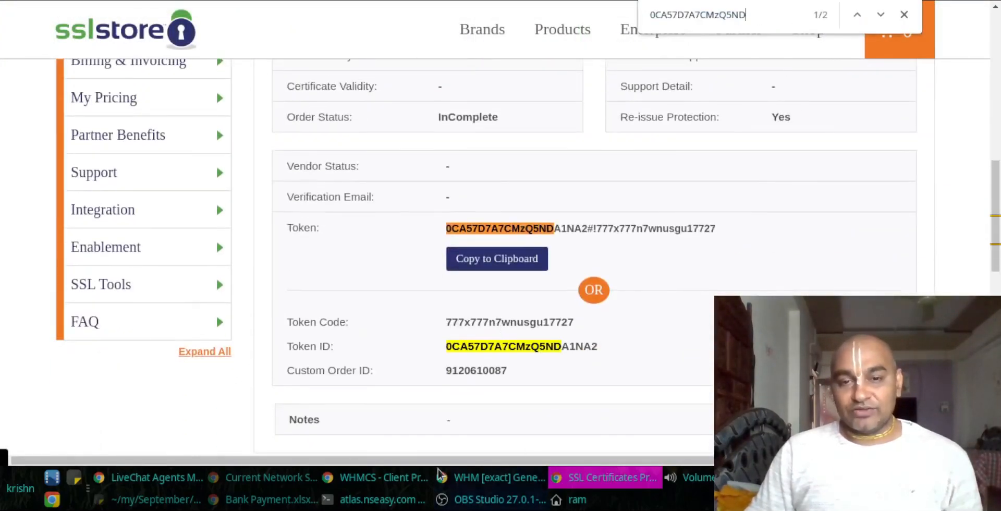
Step: Copy the full token ID from WHMCS and confirm it matches the SSL Store order
{"action": "left_click", "coordinate": [404, 477]}
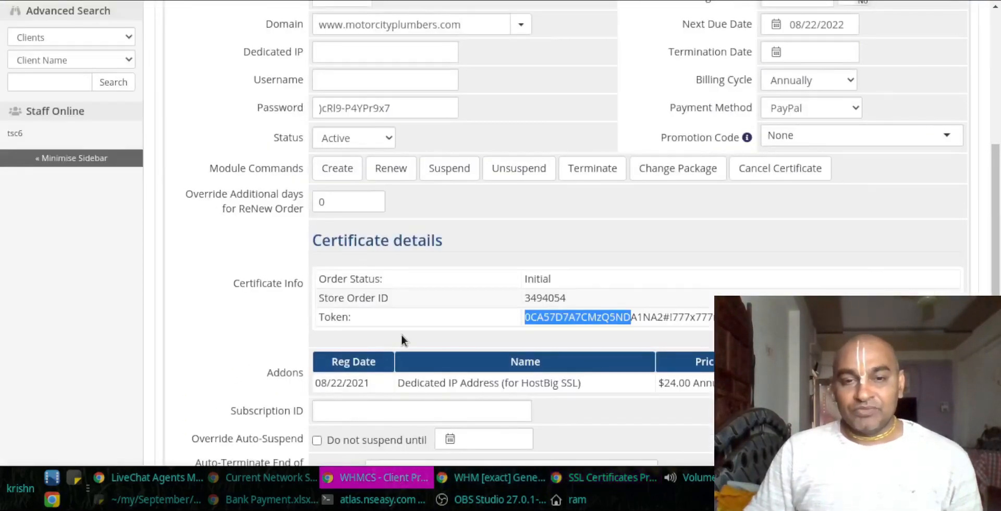
{"action": "left_click", "coordinate": [322, 314]}
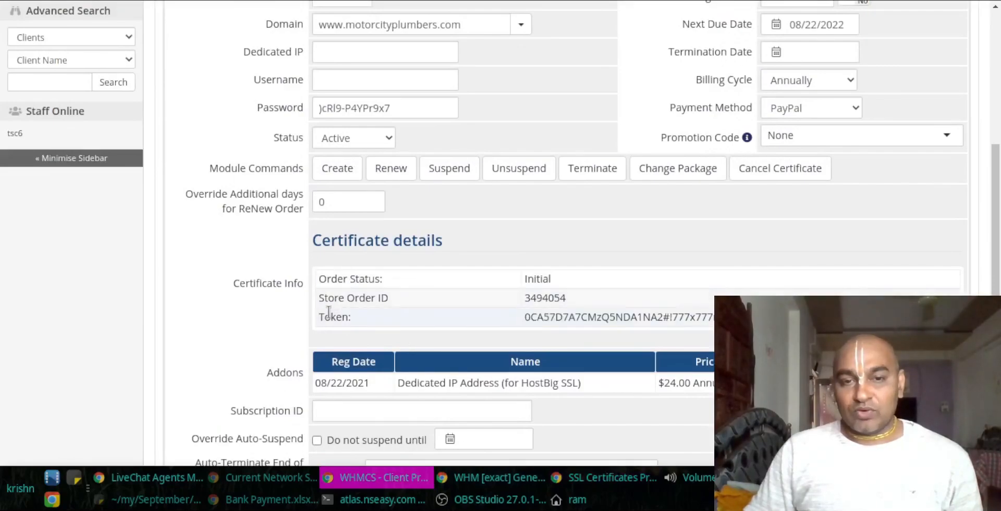
{"action": "double_click", "coordinate": [558, 317]}
{"action": "key", "text": "ctrl+c"}
{"action": "key", "text": "alt+Tab"}
{"action": "key", "text": "ctrl+f"}
{"action": "key", "text": "ctrl+v"}
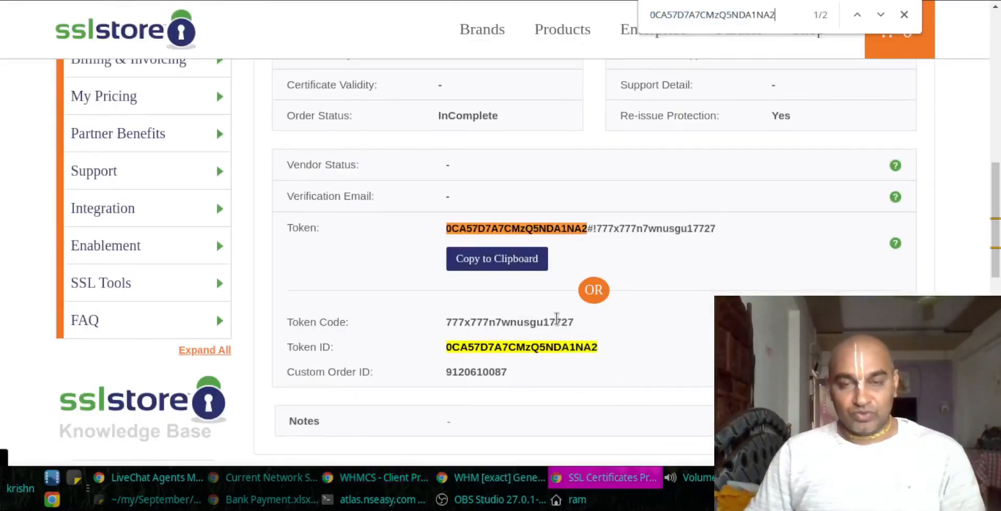
{"action": "scroll", "coordinate": [423, 266], "scroll_direction": "up", "scroll_amount": 10}
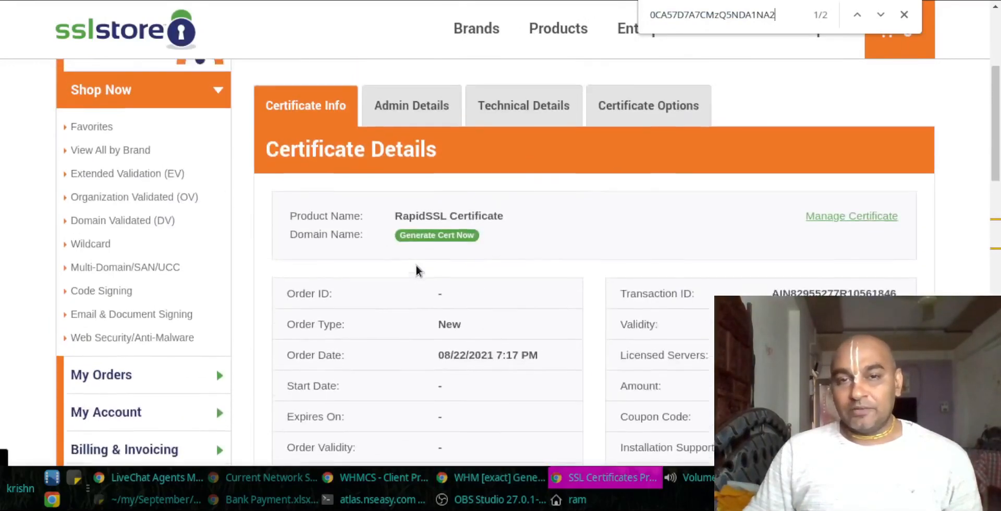
{"action": "scroll", "coordinate": [443, 347], "scroll_direction": "down", "scroll_amount": 2}
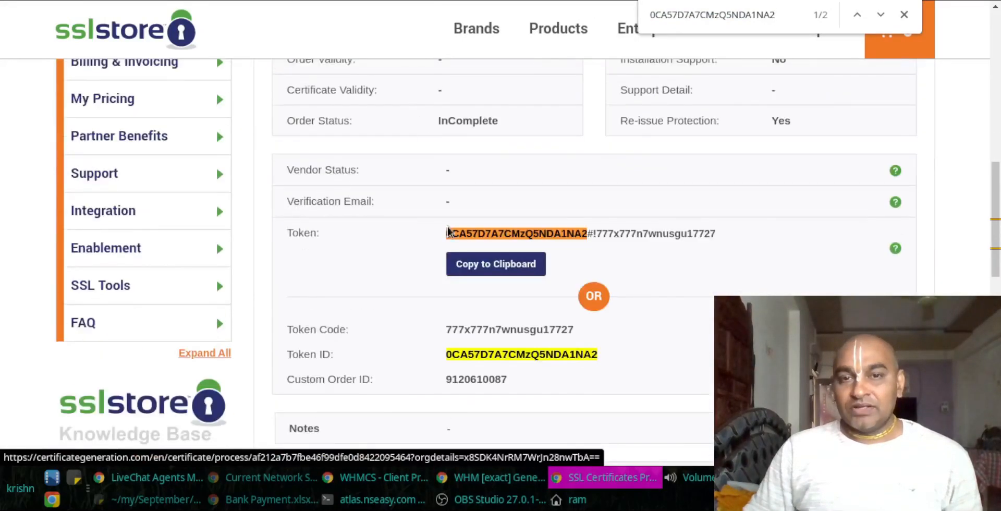
{"action": "scroll", "coordinate": [443, 313], "scroll_direction": "up", "scroll_amount": 3}
Step: Start certificate generation for the order and copy the signing request from WHM
{"action": "left_click", "coordinate": [423, 82]}
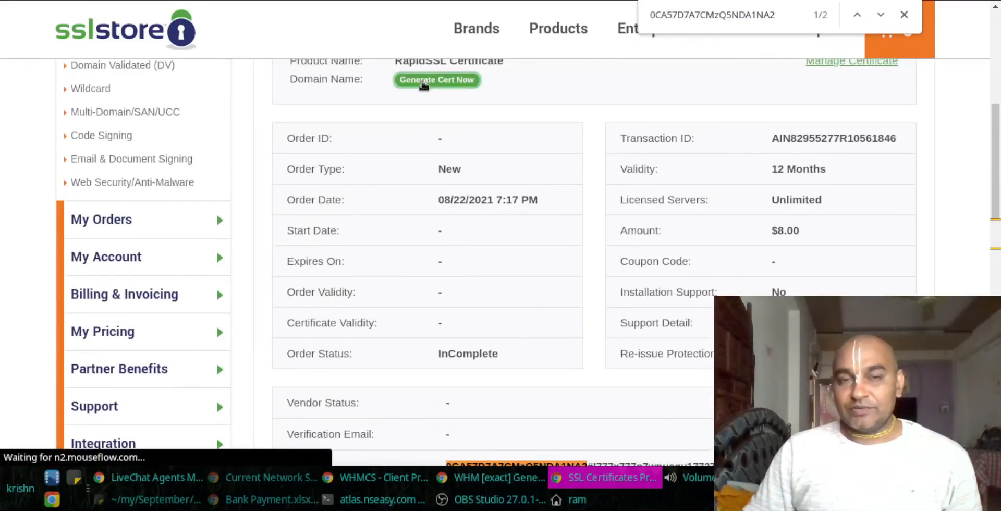
{"action": "left_click", "coordinate": [495, 477]}
{"action": "left_click", "coordinate": [437, 414]}
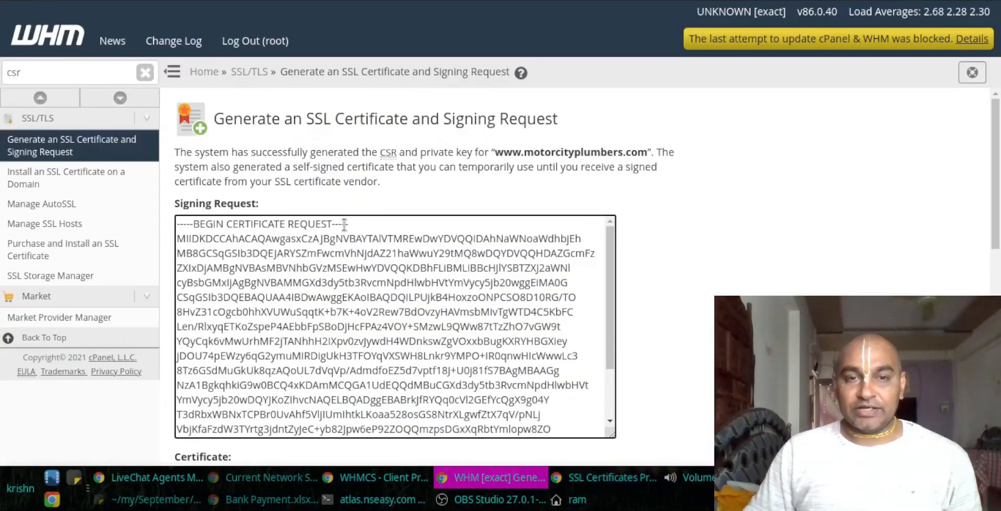
{"action": "key", "text": "ctrl+a"}
{"action": "key", "text": "alt+Tab"}
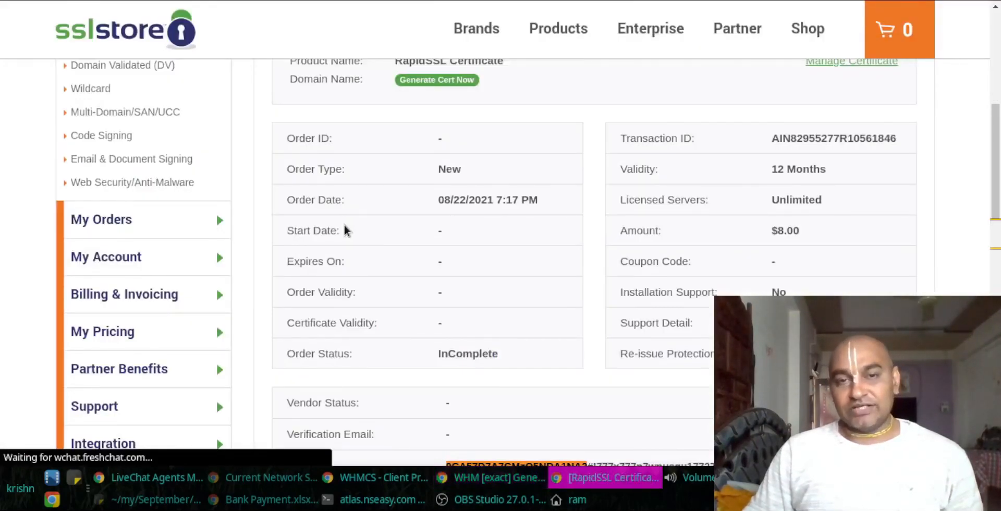
{"action": "key", "text": "alt+Tab"}
{"action": "key", "text": "alt+Tab"}
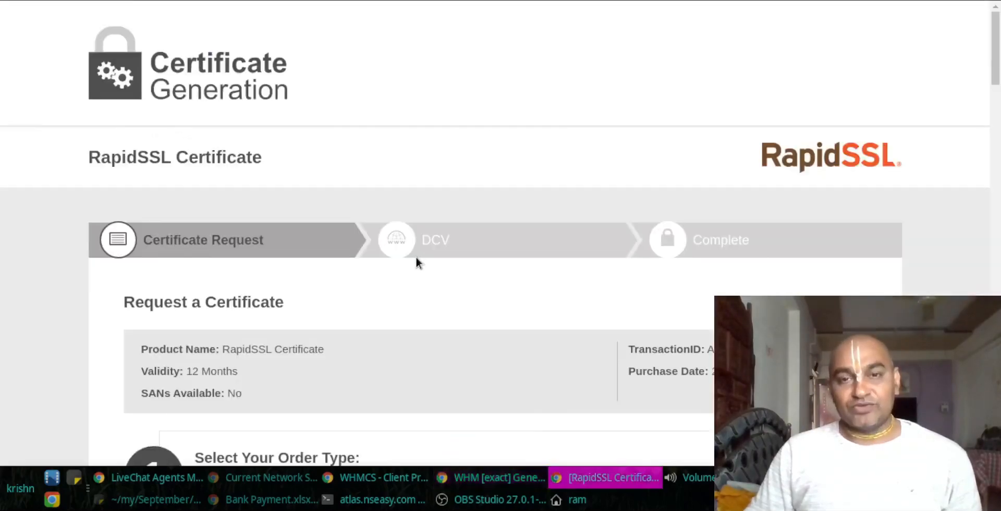
{"action": "scroll", "coordinate": [411, 253], "scroll_direction": "down", "scroll_amount": 6}
{"action": "scroll", "coordinate": [386, 262], "scroll_direction": "down", "scroll_amount": 4}
{"action": "scroll", "coordinate": [386, 263], "scroll_direction": "up", "scroll_amount": 6}
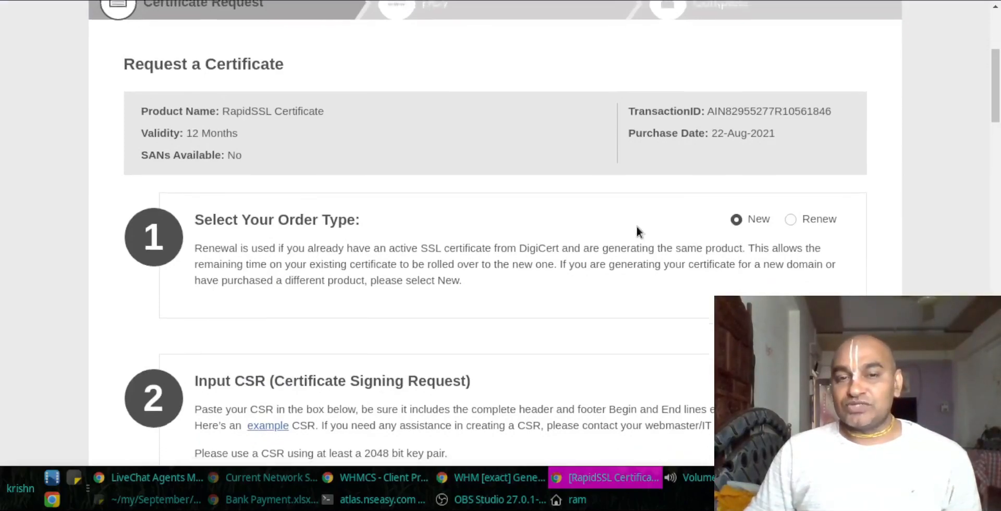
{"action": "scroll", "coordinate": [212, 252], "scroll_direction": "down", "scroll_amount": 2}
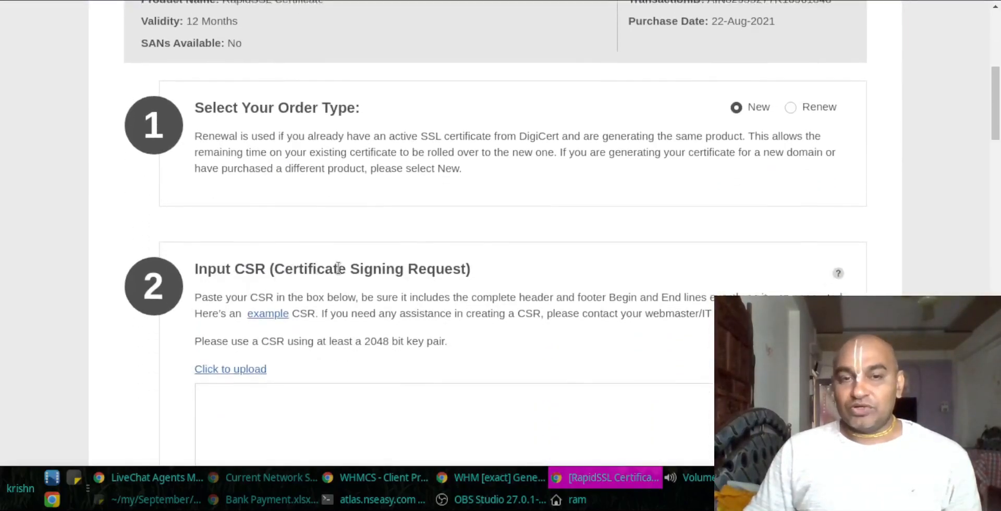
{"action": "scroll", "coordinate": [272, 276], "scroll_direction": "down", "scroll_amount": 2}
{"action": "scroll", "coordinate": [368, 311], "scroll_direction": "down", "scroll_amount": 1}
{"action": "left_click", "coordinate": [321, 241]}
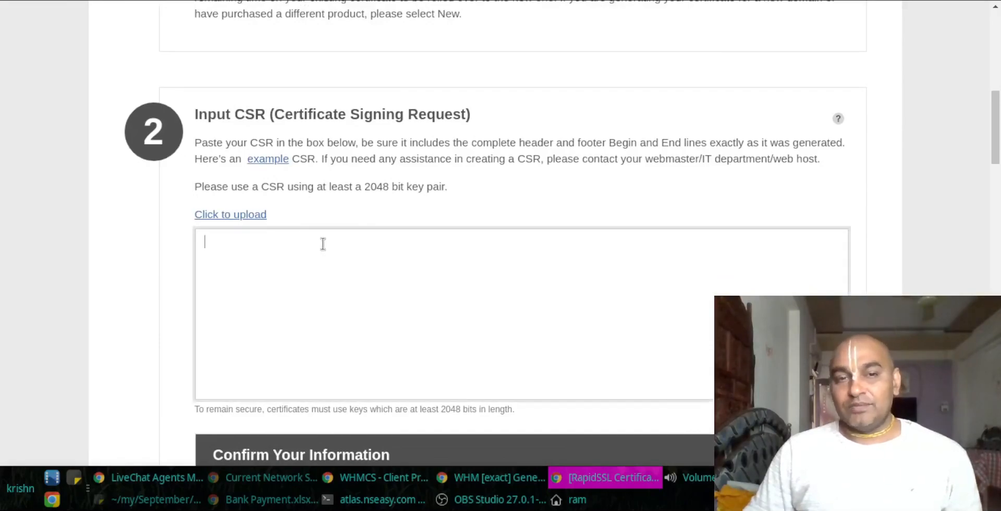
{"action": "key", "text": "ctrl+v"}
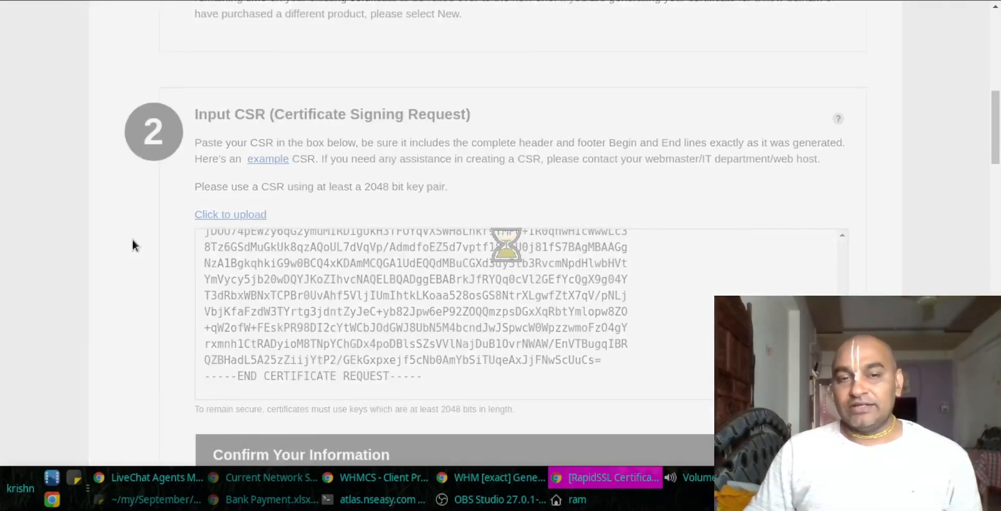
{"action": "scroll", "coordinate": [133, 240], "scroll_direction": "down", "scroll_amount": 10}
{"action": "scroll", "coordinate": [427, 224], "scroll_direction": "up", "scroll_amount": 4}
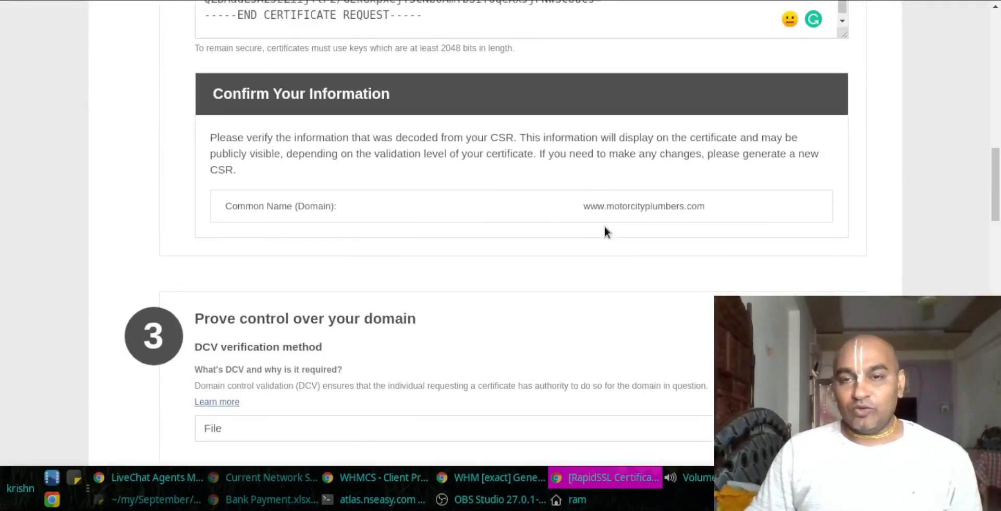
{"action": "left_click_drag", "start_coordinate": [580, 207], "coordinate": [735, 203]}
{"action": "key", "text": "ctrl+c"}
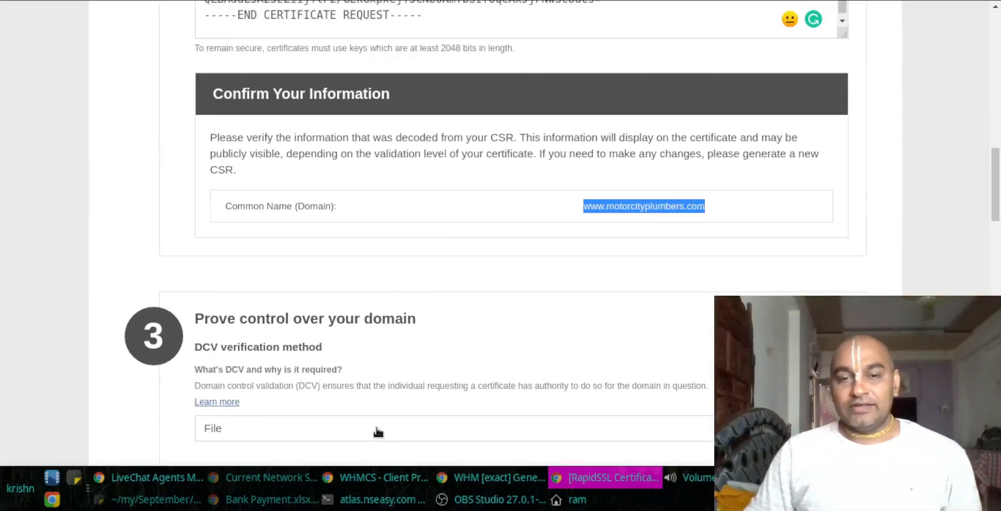
{"action": "left_click", "coordinate": [384, 483]}
{"action": "key", "text": "ctrl+f"}
{"action": "key", "text": "ctrl+v"}
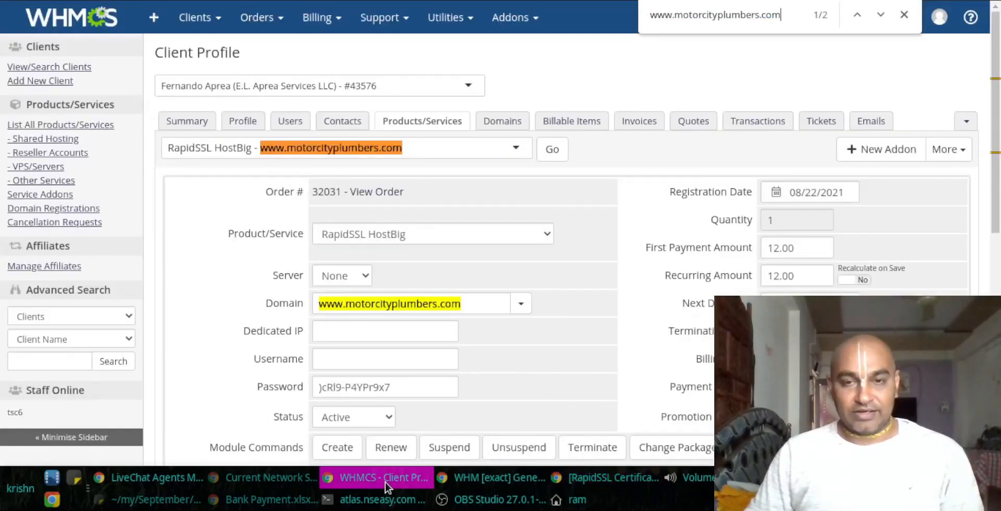
{"action": "left_click", "coordinate": [300, 0]}
{"action": "key", "text": "ctrl+f"}
{"action": "key", "text": "ctrl+v"}
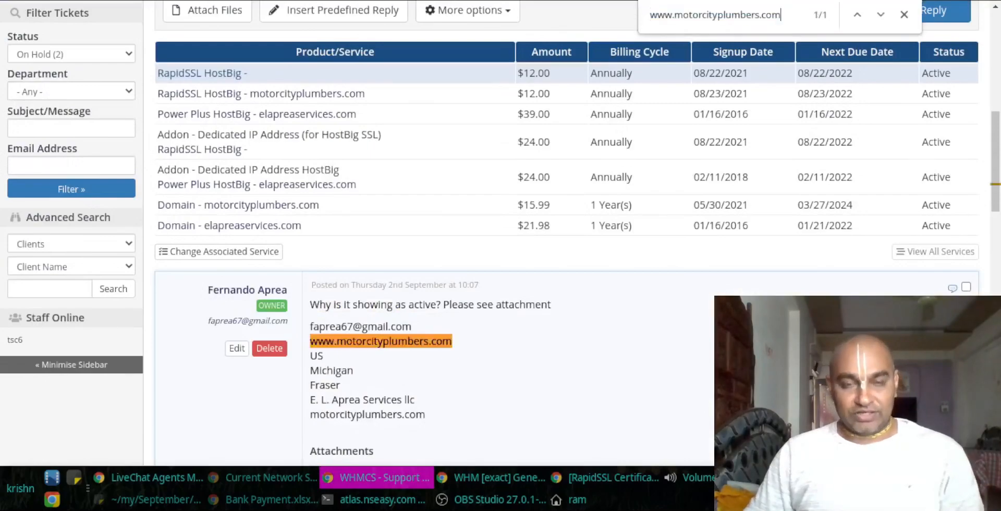
{"action": "key", "text": "ctrl+Tab"}
{"action": "key", "text": "alt+Tab"}
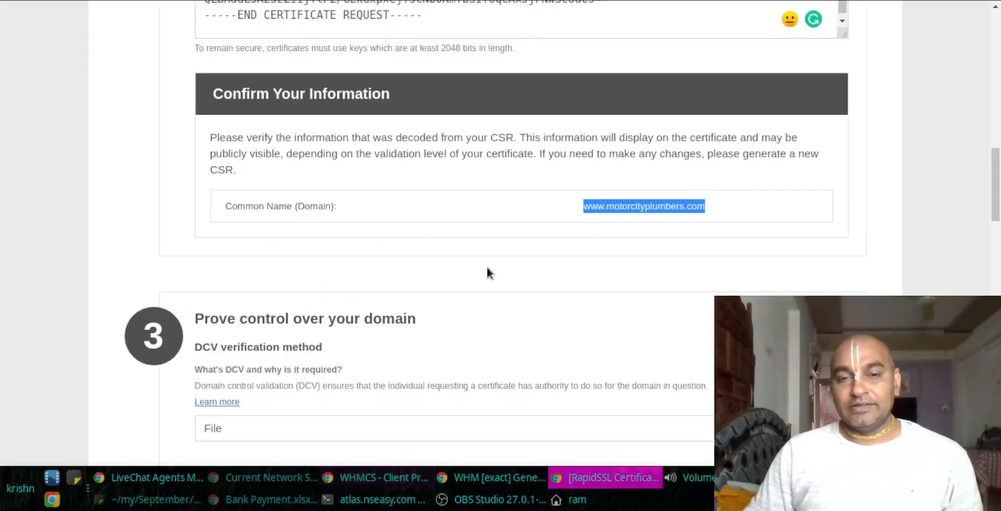
{"action": "scroll", "coordinate": [392, 207], "scroll_direction": "down", "scroll_amount": 4}
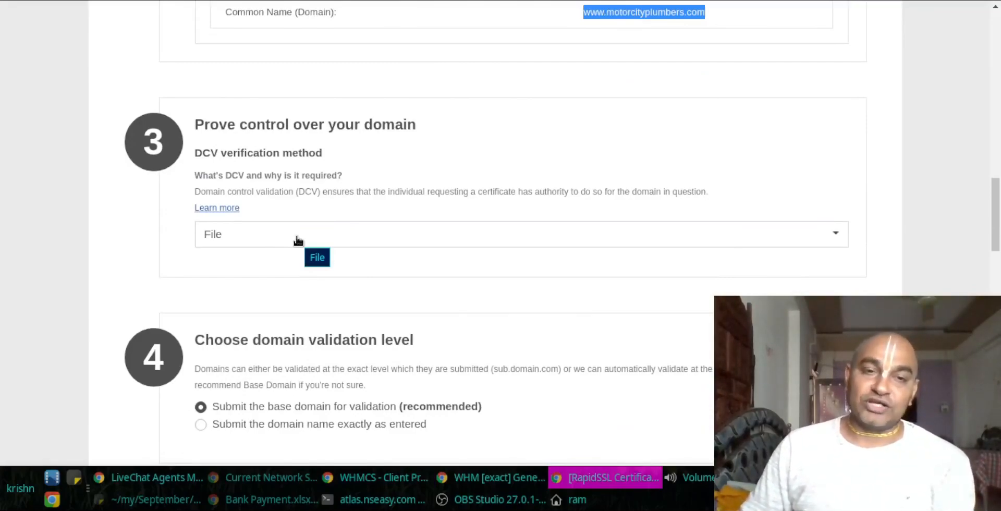
Step: Change the DCV verification method for motorcityplumbers.com from File to DNS TXT
{"action": "left_click", "coordinate": [298, 239]}
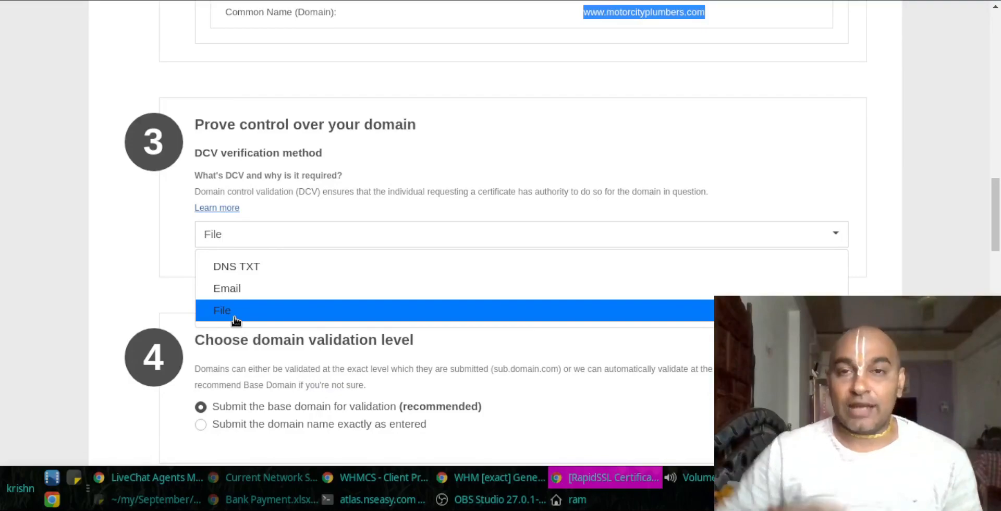
{"action": "left_click", "coordinate": [761, 11]}
{"action": "left_click_drag", "start_coordinate": [707, 14], "coordinate": [622, 14]}
{"action": "left_click_drag", "start_coordinate": [617, 50], "coordinate": [606, 59]}
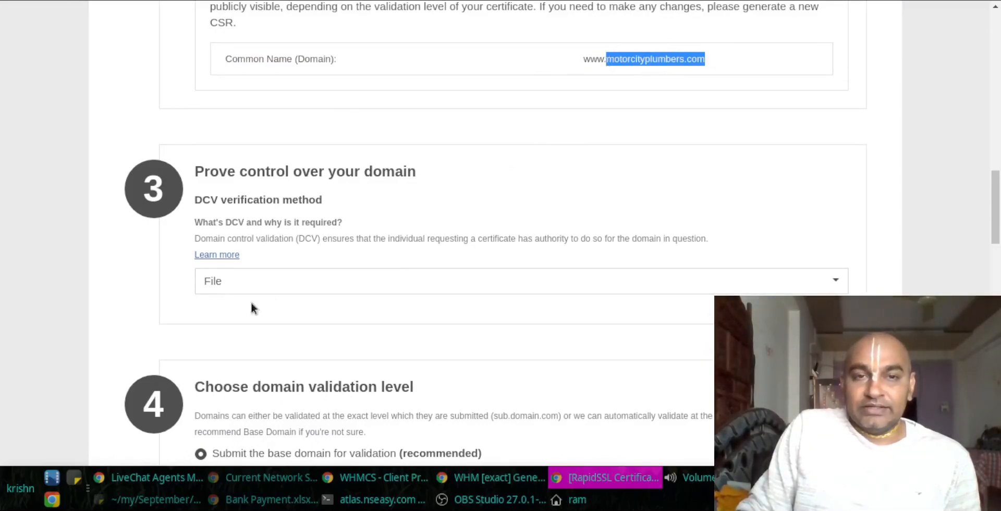
{"action": "left_click", "coordinate": [278, 281]}
{"action": "left_click", "coordinate": [258, 312]}
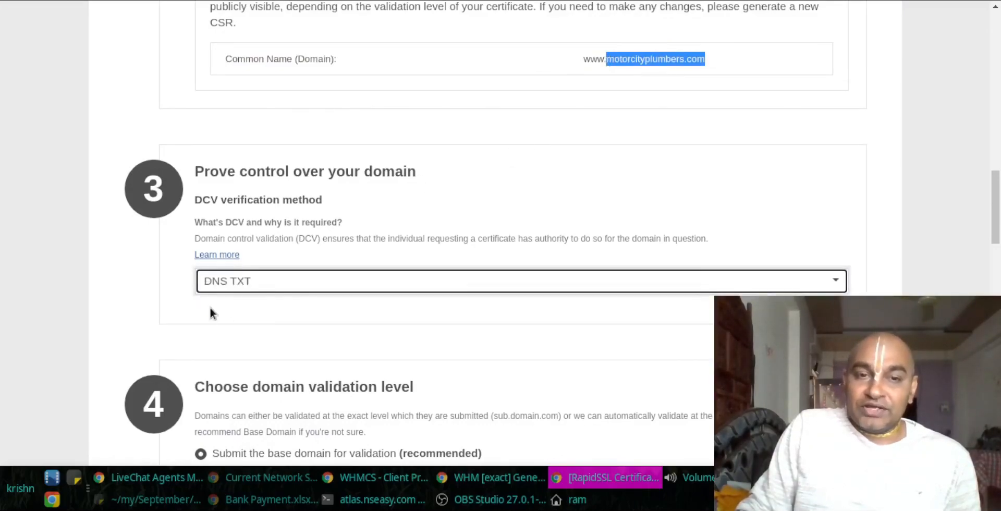
{"action": "left_click", "coordinate": [128, 297]}
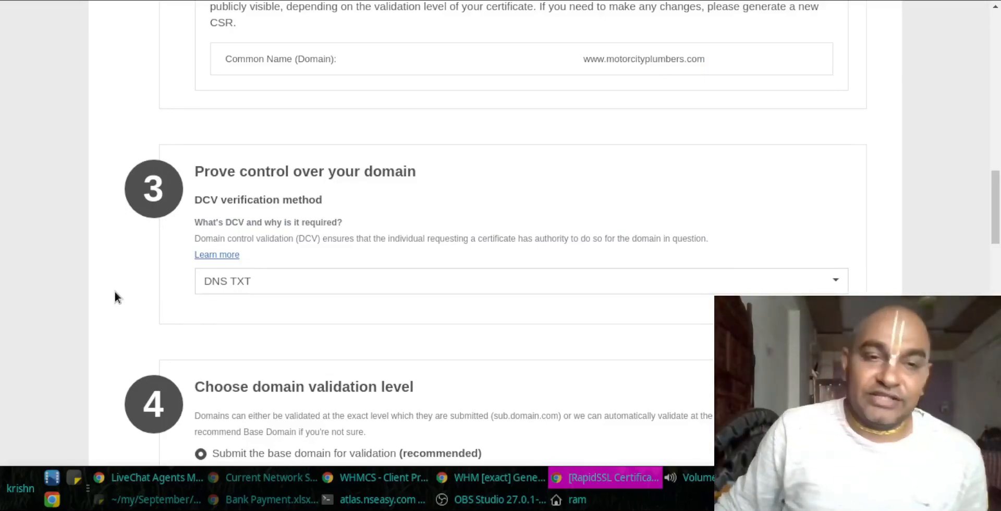
{"action": "scroll", "coordinate": [115, 296], "scroll_direction": "down", "scroll_amount": 5}
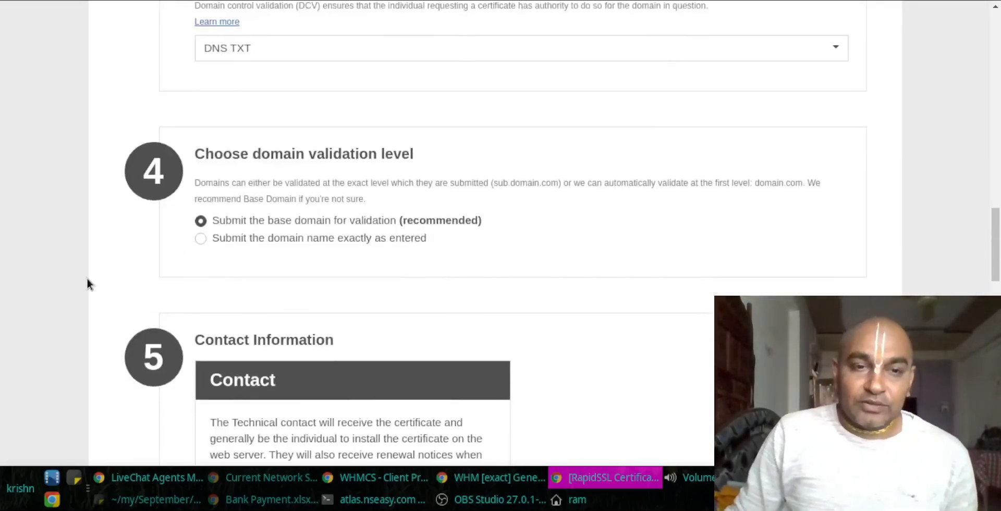
{"action": "scroll", "coordinate": [88, 280], "scroll_direction": "down", "scroll_amount": 4}
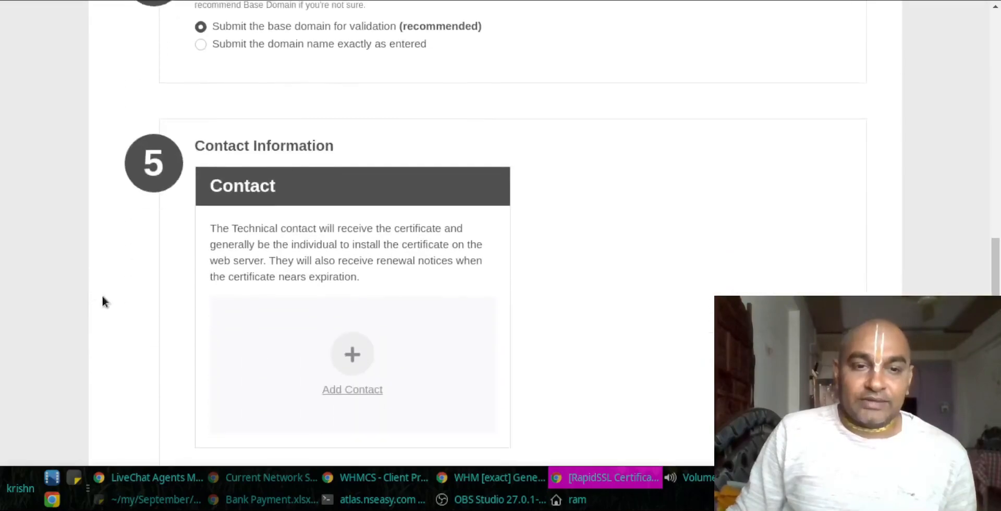
Step: Start a new technical contact with the client's first and last name from WHMCS and job title MD
{"action": "left_click", "coordinate": [348, 358]}
{"action": "left_click", "coordinate": [486, 232]}
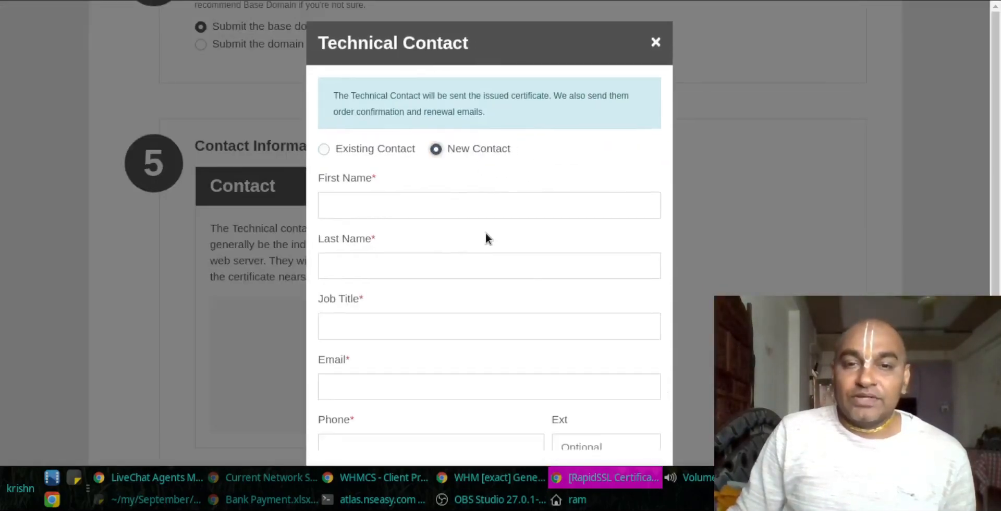
{"action": "left_click", "coordinate": [415, 483]}
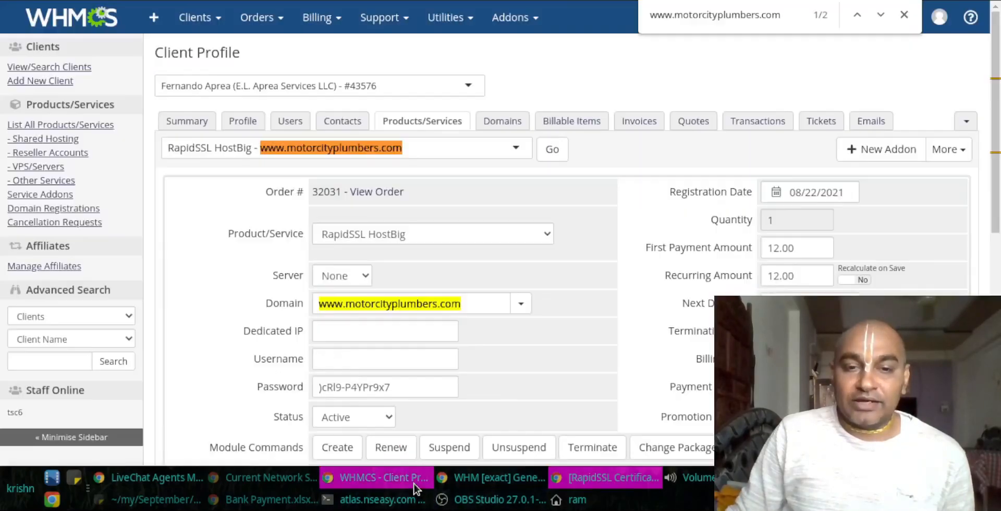
{"action": "left_click", "coordinate": [187, 121]}
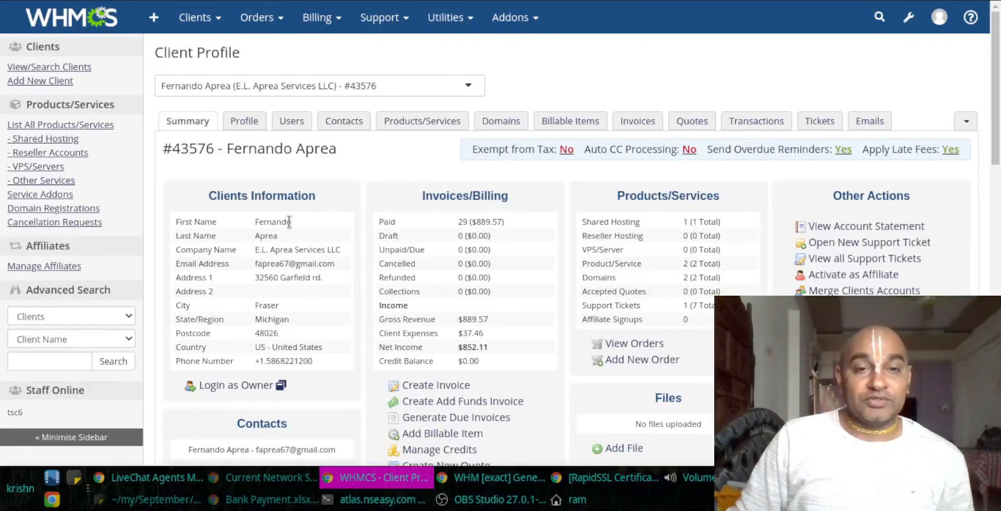
{"action": "double_click", "coordinate": [277, 221]}
{"action": "key", "text": "ctrl+c"}
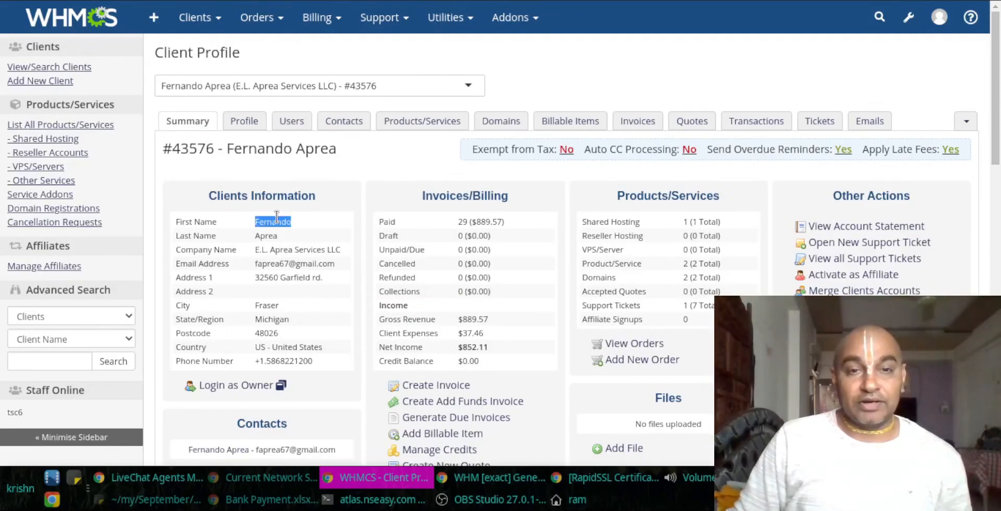
{"action": "left_click", "coordinate": [620, 485]}
{"action": "left_click", "coordinate": [428, 210]}
{"action": "key", "text": "ctrl+v"}
{"action": "key", "text": "Tab"}
{"action": "key", "text": "alt+Tab"}
{"action": "double_click", "coordinate": [265, 235]}
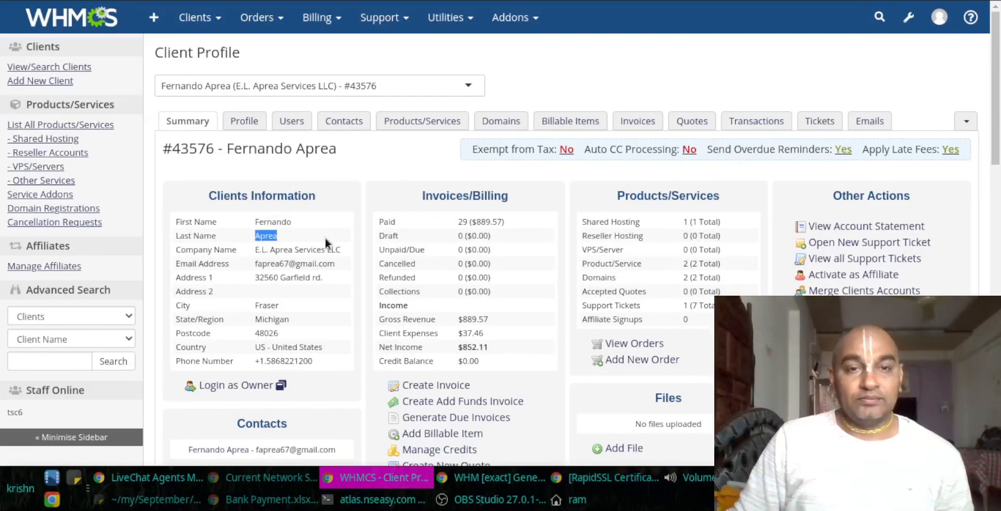
{"action": "key", "text": "ctrl+c"}
{"action": "key", "text": "alt+Tab"}
{"action": "key", "text": "ctrl+v"}
{"action": "key", "text": "Tab"}
{"action": "type", "text": "MD"}
{"action": "key", "text": "Tab"}
Step: Fill in the client's e-mail address and phone number from WHMCS and add the contact
{"action": "key", "text": "alt+Tab"}
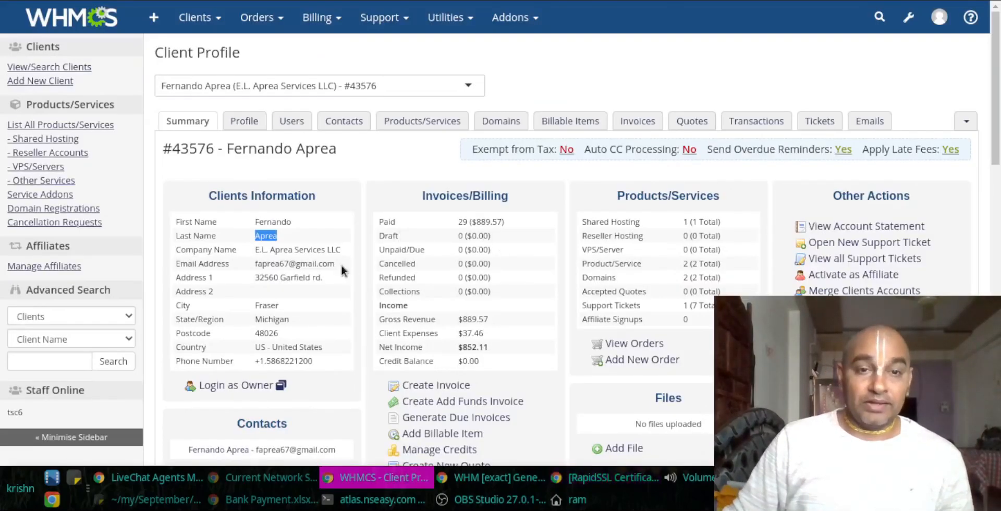
{"action": "left_click_drag", "start_coordinate": [339, 263], "coordinate": [254, 266]}
{"action": "key", "text": "ctrl+c"}
{"action": "key", "text": "ctrl+Tab"}
{"action": "key", "text": "ctrl+f"}
{"action": "key", "text": "ctrl+v"}
{"action": "scroll", "coordinate": [424, 290], "scroll_direction": "up", "scroll_amount": 12}
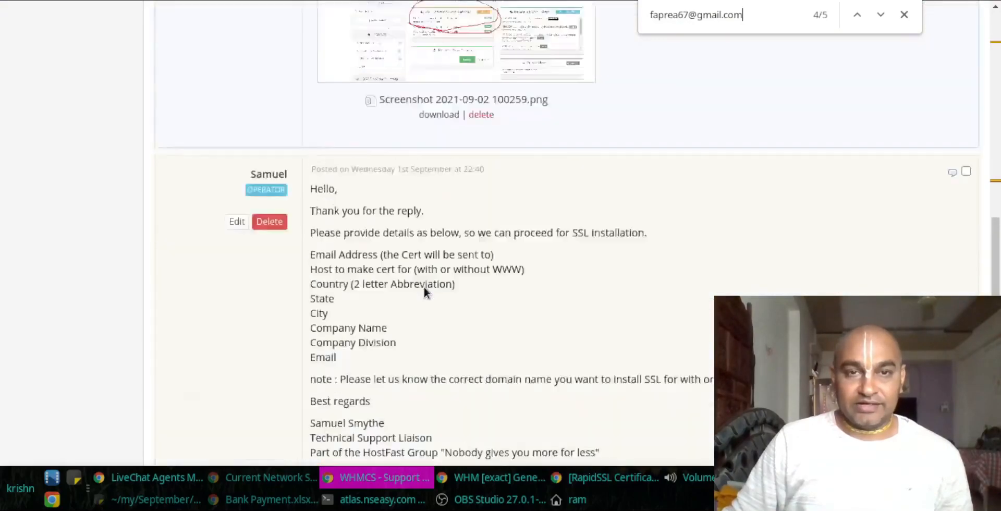
{"action": "key", "text": "alt+Tab"}
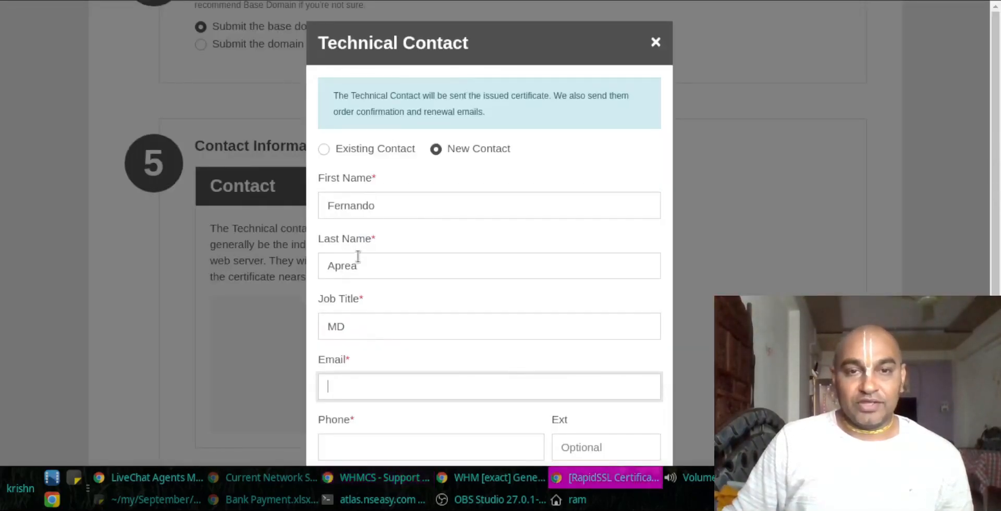
{"action": "key", "text": "ctrl+v"}
{"action": "key", "text": "Tab"}
{"action": "key", "text": "alt+Tab"}
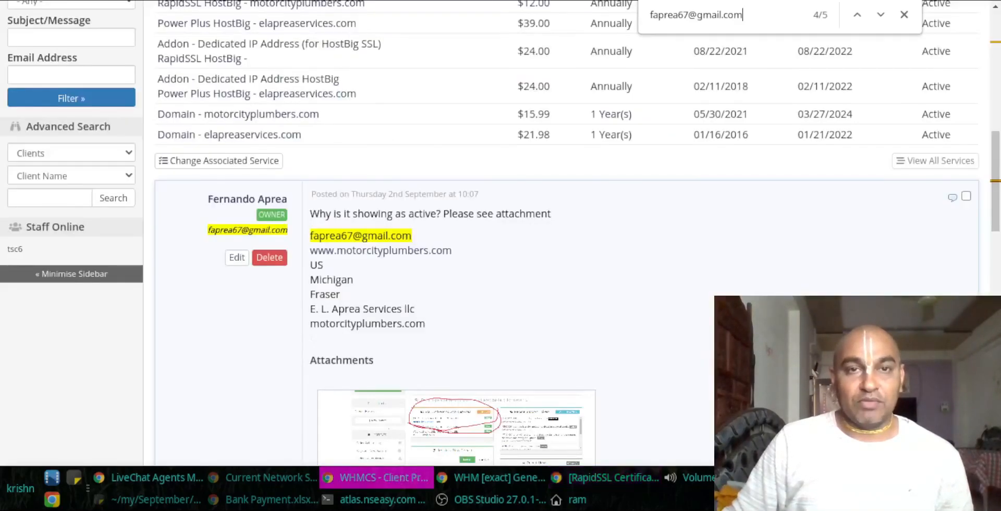
{"action": "key", "text": "ctrl+shift+Tab"}
{"action": "left_click_drag", "start_coordinate": [267, 361], "coordinate": [327, 364]}
{"action": "key", "text": "ctrl+c"}
{"action": "key", "text": "alt+Tab"}
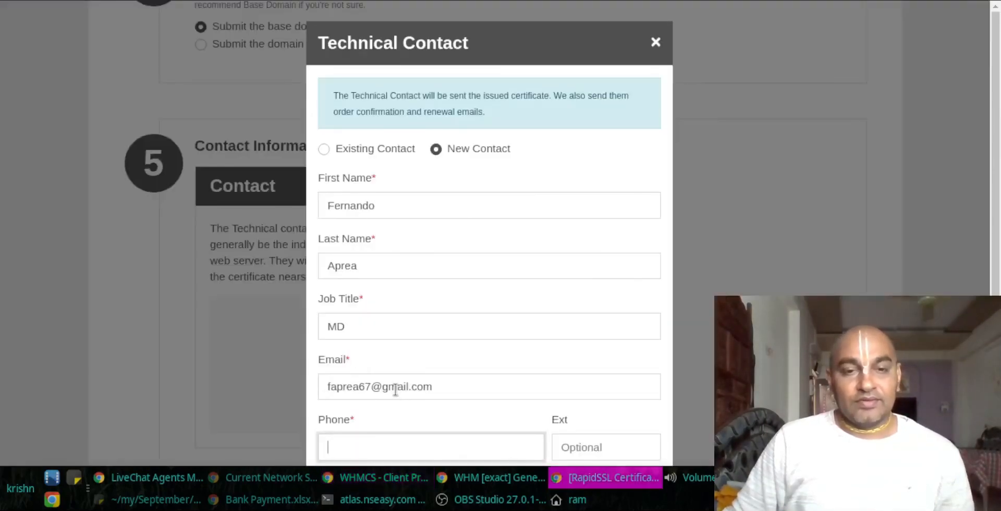
{"action": "key", "text": "ctrl+v"}
{"action": "key", "text": "Tab"}
{"action": "scroll", "coordinate": [440, 379], "scroll_direction": "down", "scroll_amount": 2}
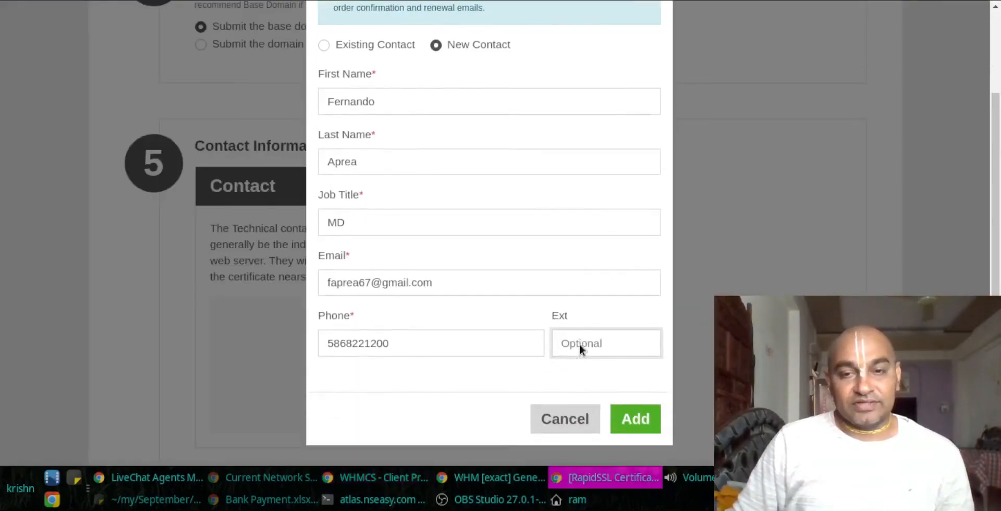
{"action": "left_click", "coordinate": [631, 426]}
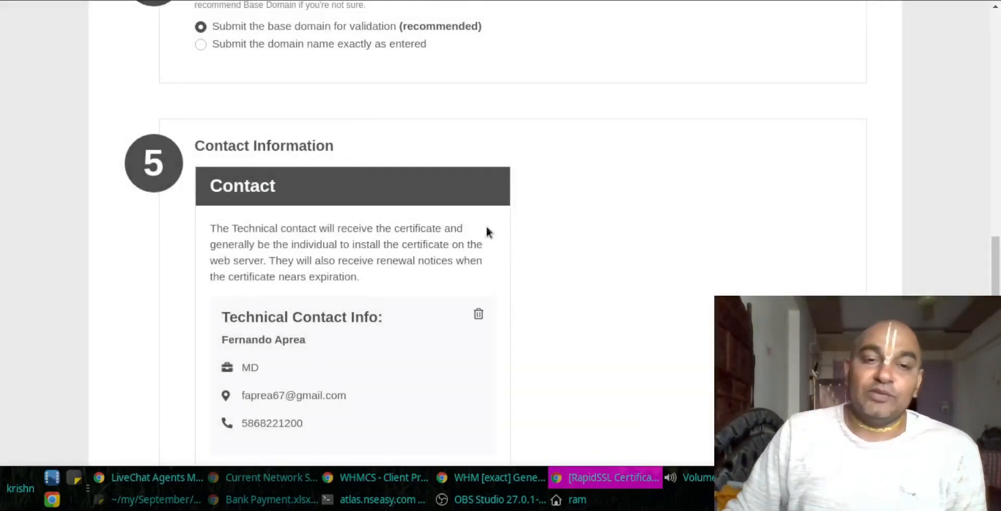
Step: Choose web hosting control panel installation, accept the agreement and submit the certificate request
{"action": "scroll", "coordinate": [354, 204], "scroll_direction": "down", "scroll_amount": 5}
{"action": "scroll", "coordinate": [358, 200], "scroll_direction": "down", "scroll_amount": 3}
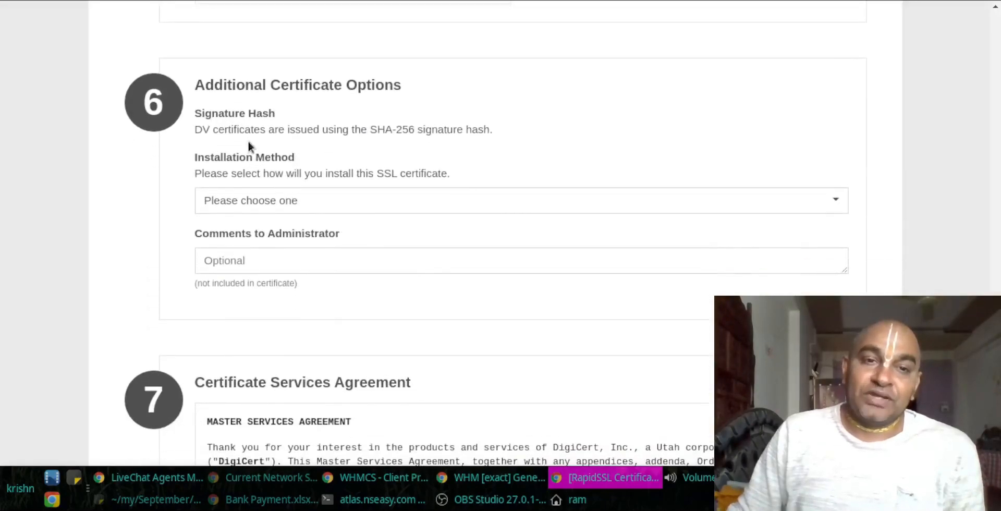
{"action": "left_click_drag", "start_coordinate": [210, 157], "coordinate": [302, 167]}
{"action": "left_click", "coordinate": [264, 200]}
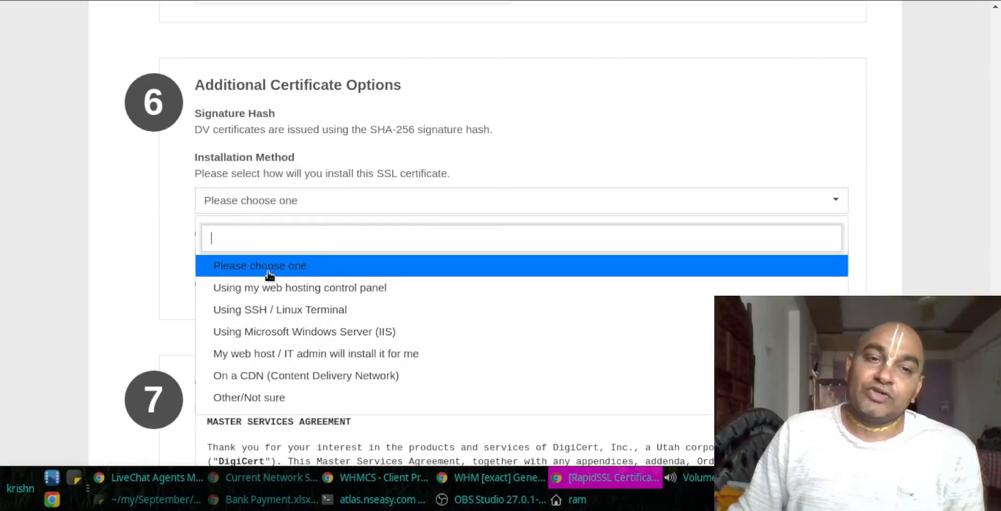
{"action": "left_click", "coordinate": [264, 288]}
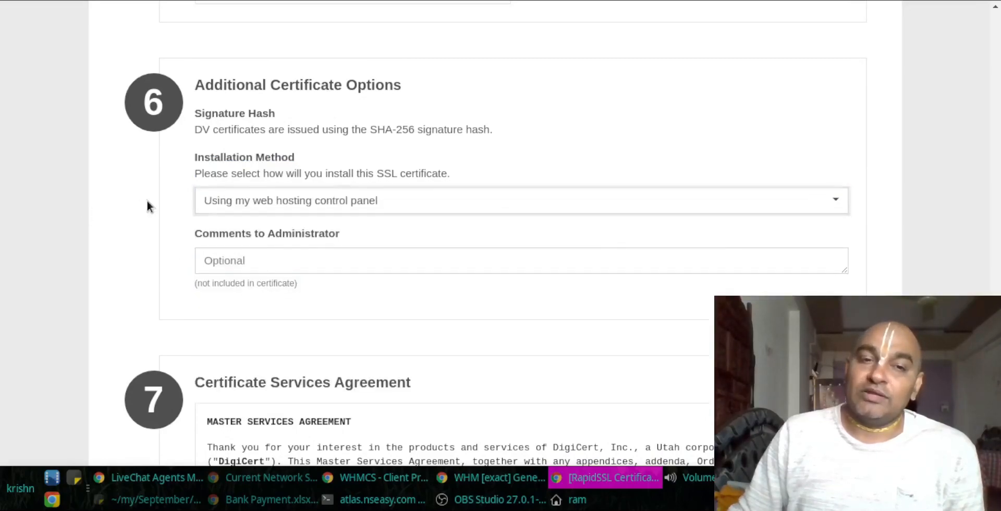
{"action": "scroll", "coordinate": [147, 203], "scroll_direction": "down", "scroll_amount": 4}
{"action": "scroll", "coordinate": [146, 200], "scroll_direction": "down", "scroll_amount": 5}
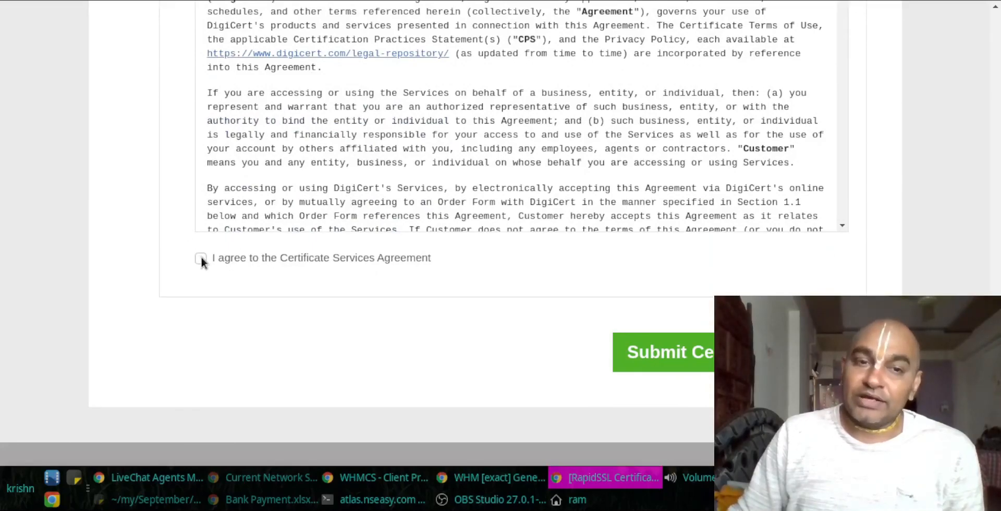
{"action": "left_click", "coordinate": [685, 358]}
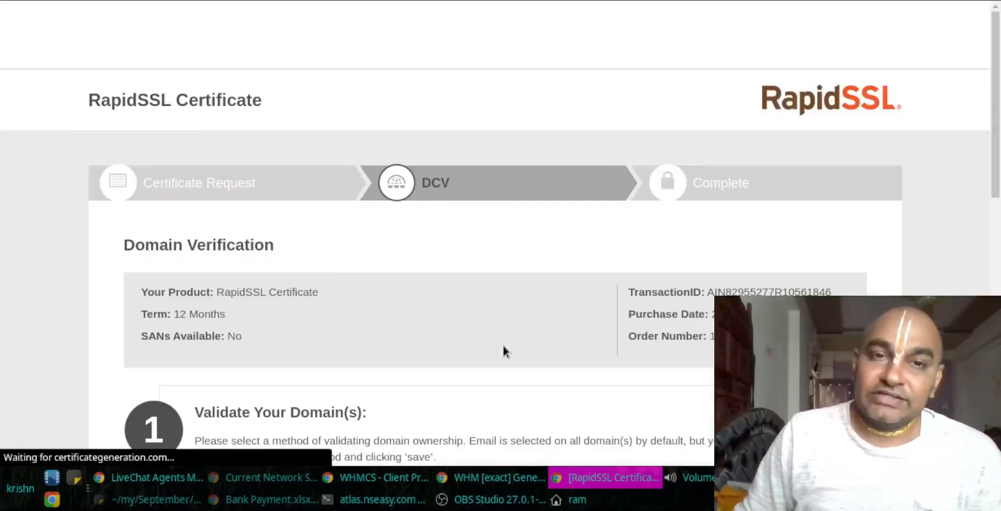
Step: Read step 1 of the DNS TXT validation instructions about adding the record at the DNS provider
{"action": "scroll", "coordinate": [476, 328], "scroll_direction": "down", "scroll_amount": 3}
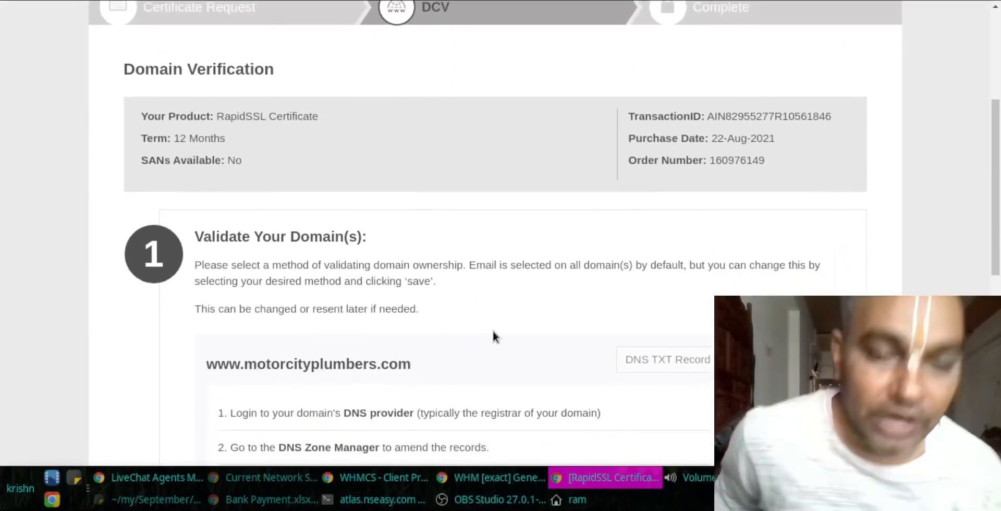
{"action": "scroll", "coordinate": [465, 364], "scroll_direction": "down", "scroll_amount": 1}
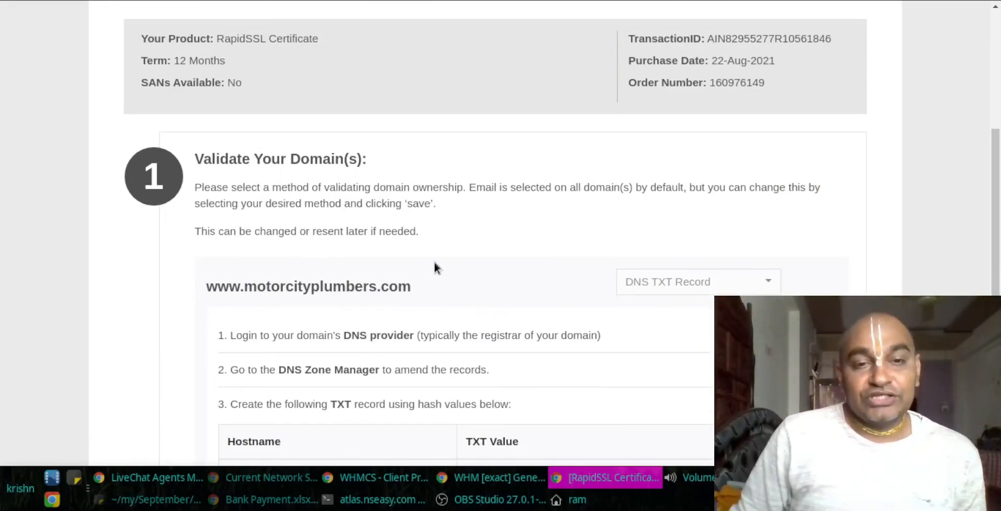
{"action": "scroll", "coordinate": [425, 294], "scroll_direction": "down", "scroll_amount": 2}
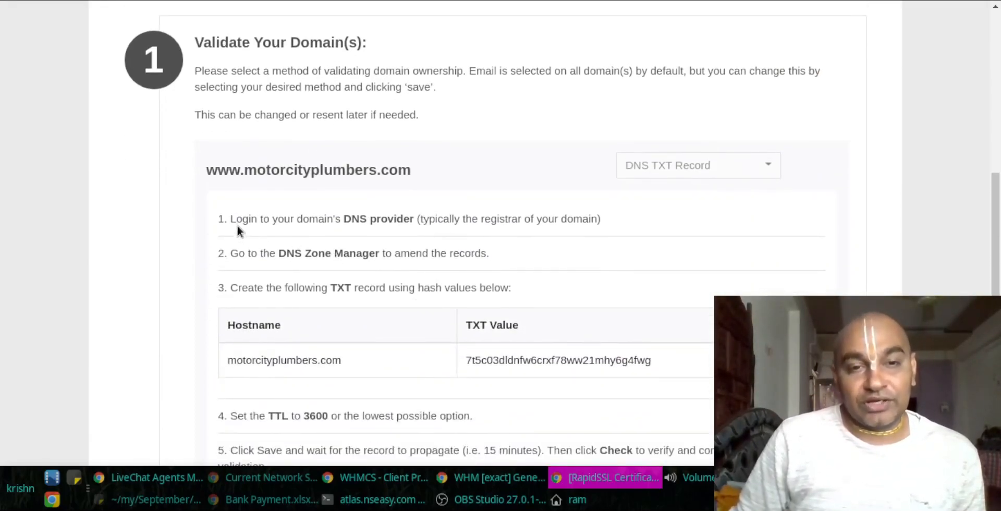
{"action": "left_click_drag", "start_coordinate": [231, 219], "coordinate": [401, 217]}
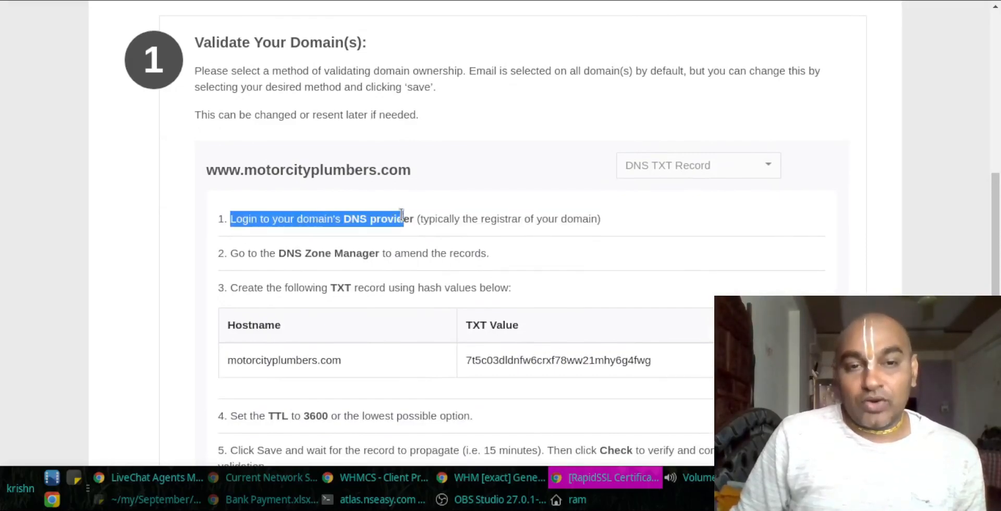
{"action": "double_click", "coordinate": [399, 218]}
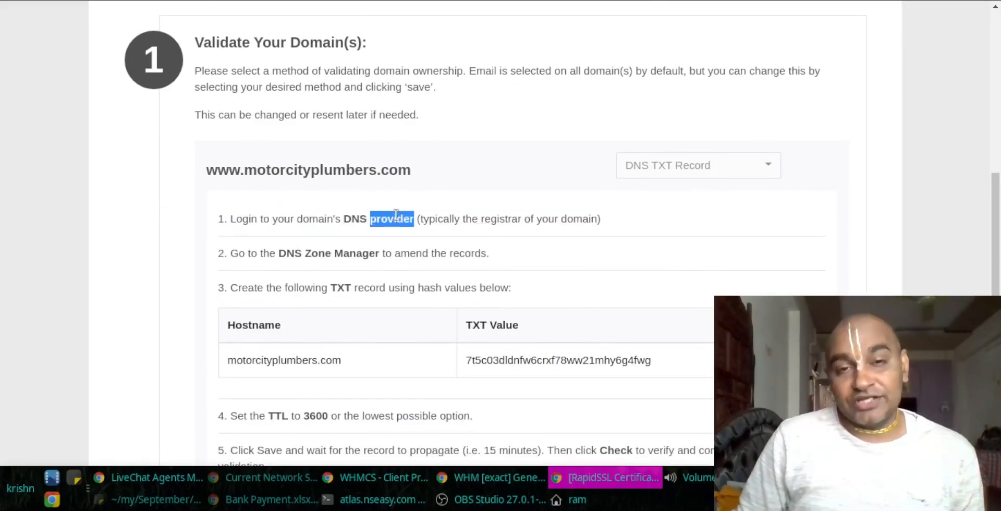
{"action": "double_click", "coordinate": [354, 218]}
{"action": "double_click", "coordinate": [403, 218]}
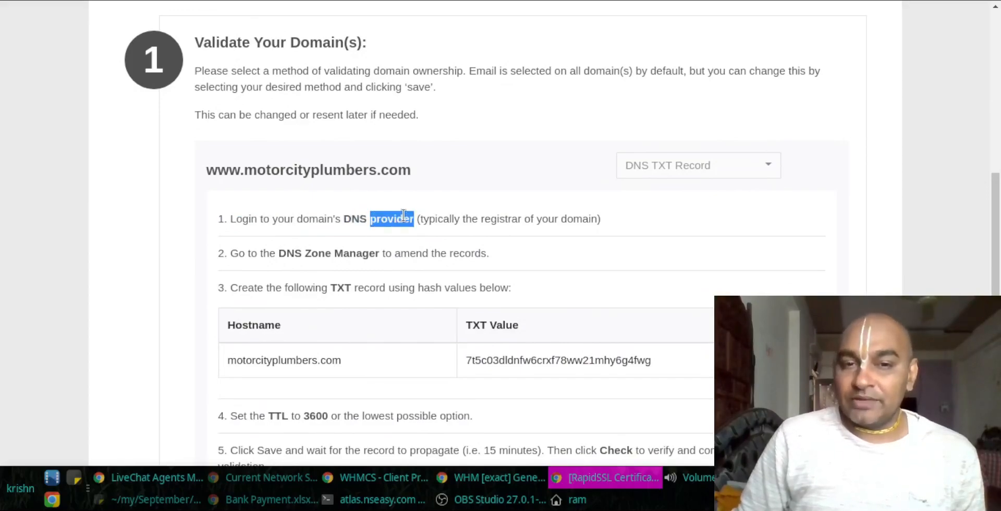
{"action": "left_click", "coordinate": [360, 213]}
{"action": "double_click", "coordinate": [360, 214]}
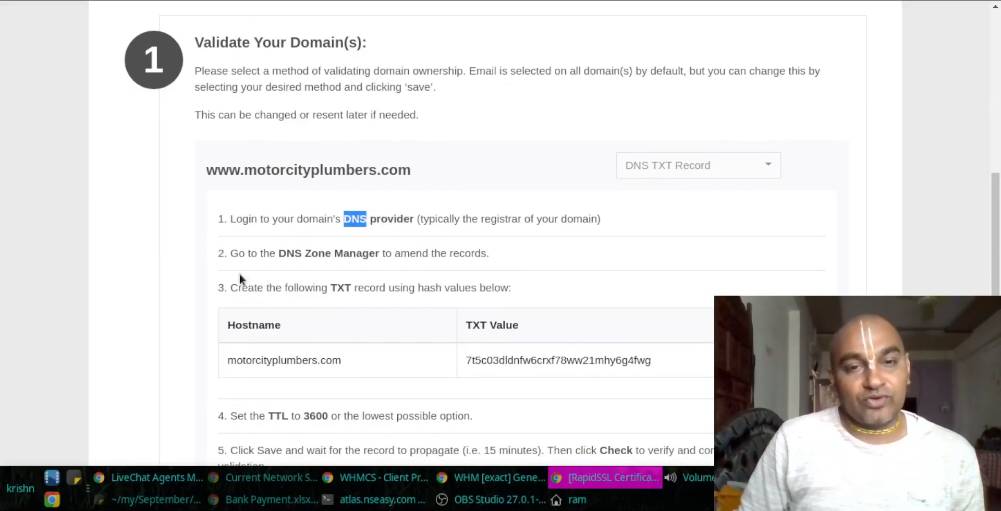
Step: Review the TXT record table, TTL 3600 and hostname motorcityplumbers.com, then return to WHM's CSR page
{"action": "left_click_drag", "start_coordinate": [227, 245], "coordinate": [661, 397]}
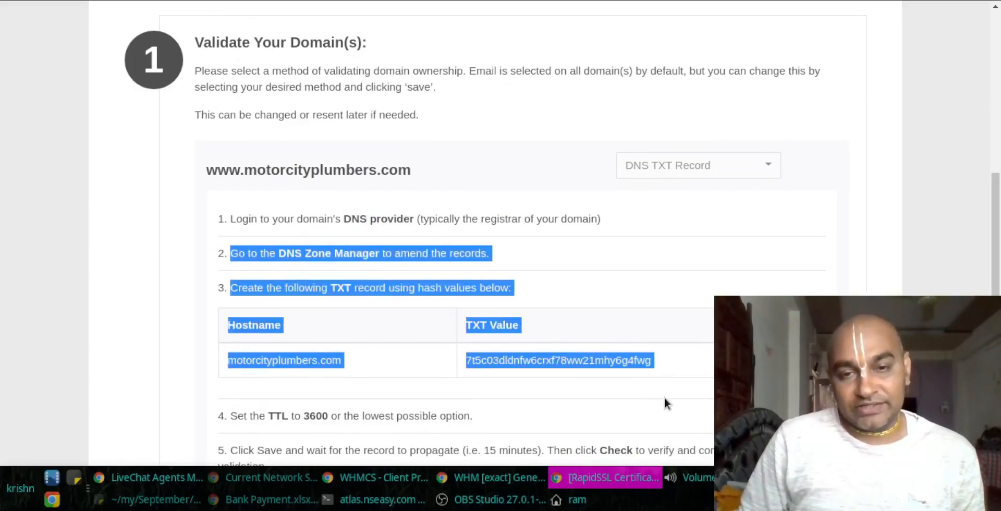
{"action": "double_click", "coordinate": [315, 415]}
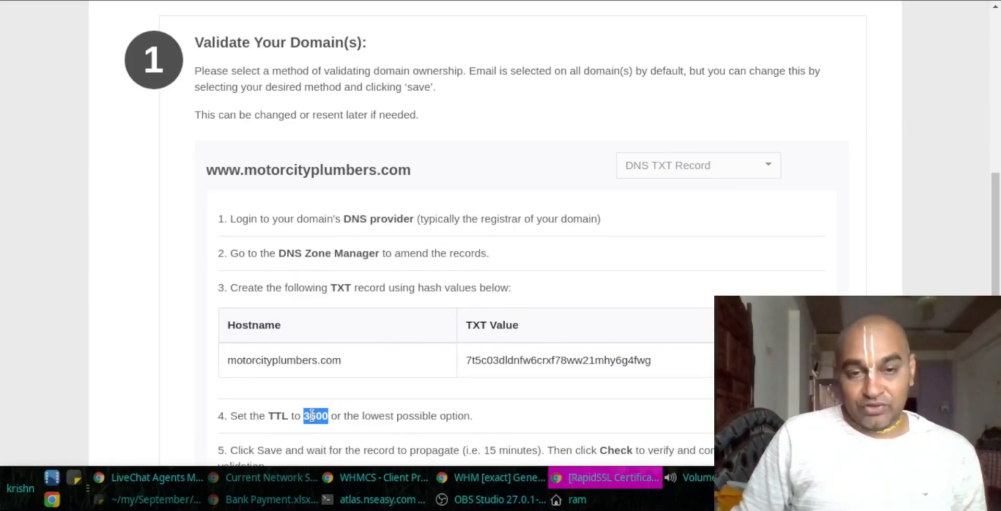
{"action": "left_click_drag", "start_coordinate": [355, 363], "coordinate": [233, 353]}
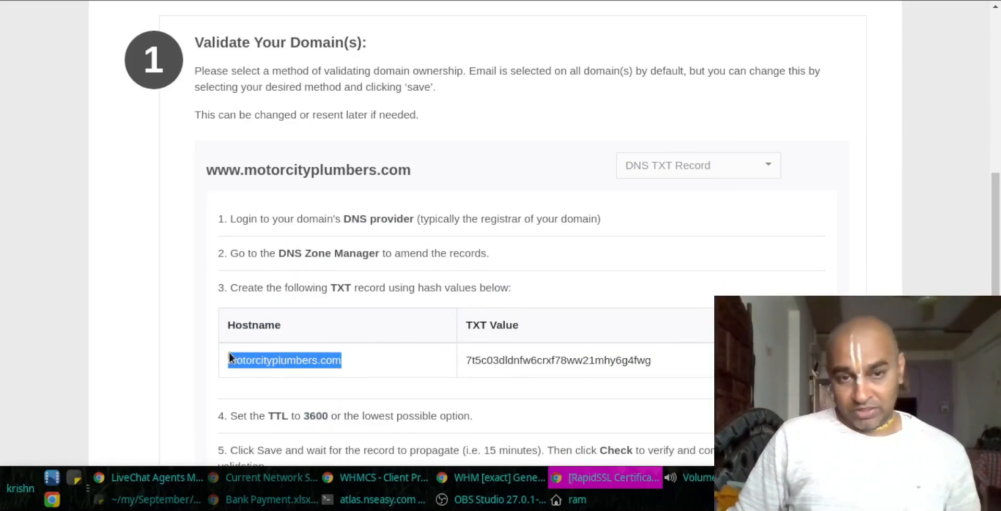
{"action": "left_click", "coordinate": [489, 484]}
Step: Search the WHM features for DNS and open Edit DNS Zone
{"action": "left_click", "coordinate": [48, 73]}
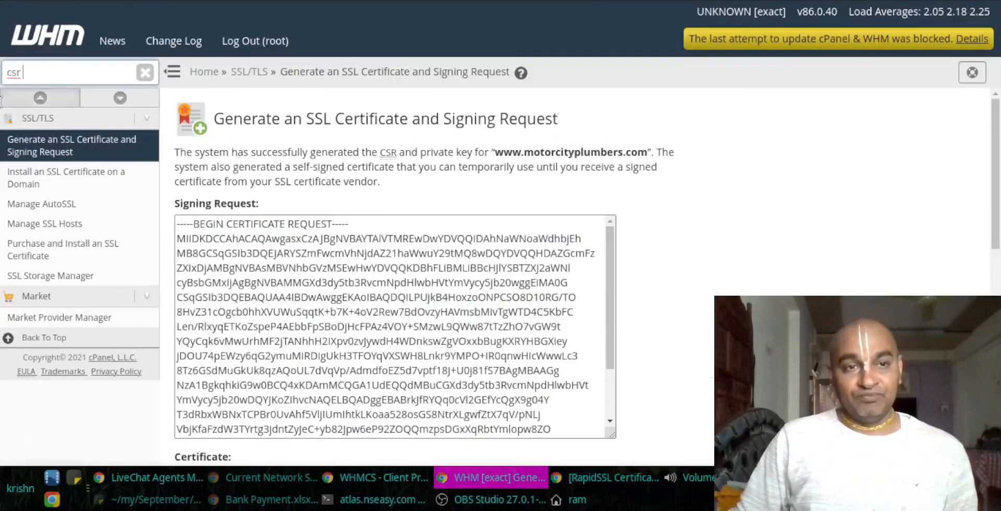
{"action": "key", "text": "ctrl+a"}
{"action": "key", "text": "BackSpace"}
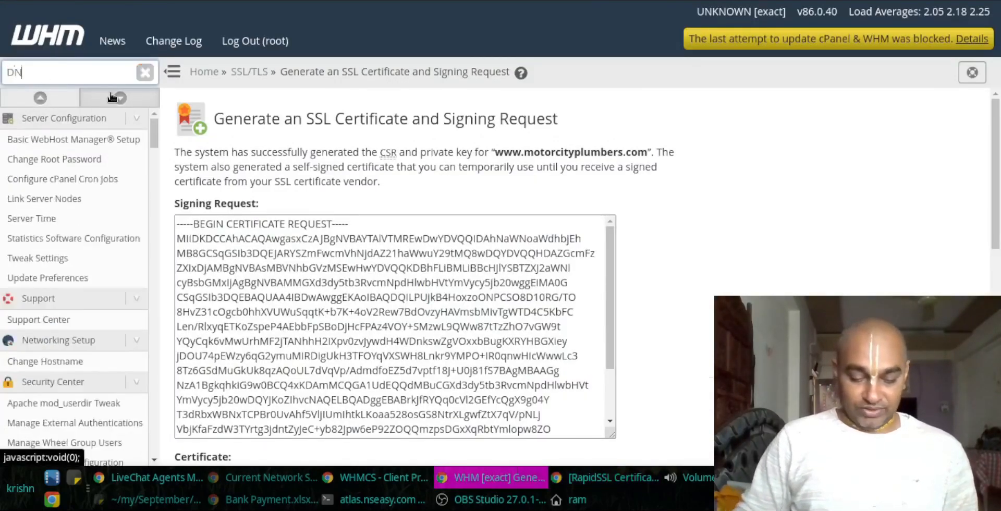
{"action": "type", "text": "DNS"}
{"action": "left_click", "coordinate": [52, 323]}
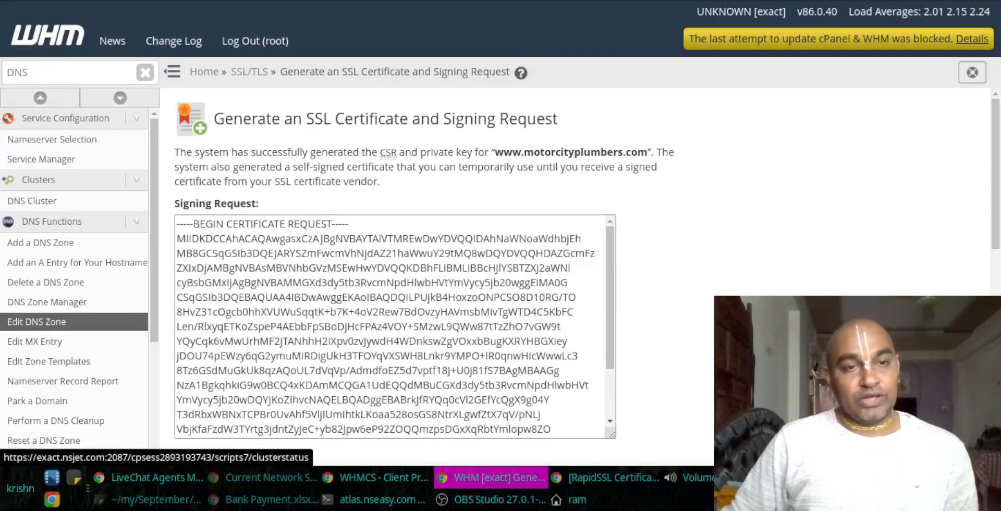
{"action": "left_click", "coordinate": [47, 302]}
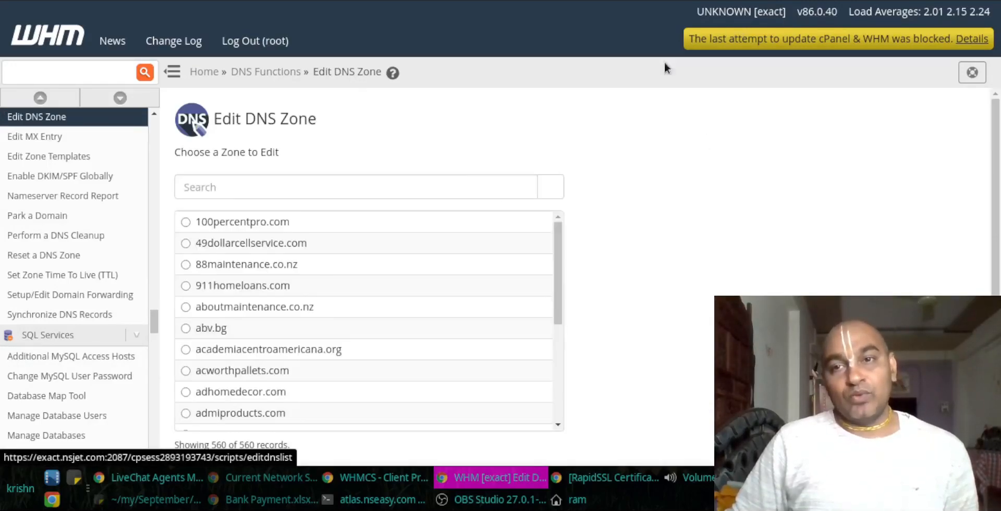
Step: Find the motorcityplumbers.com zone and open it for editing
{"action": "left_click", "coordinate": [288, 194]}
{"action": "type", "text": "motorcityplumbers.com"}
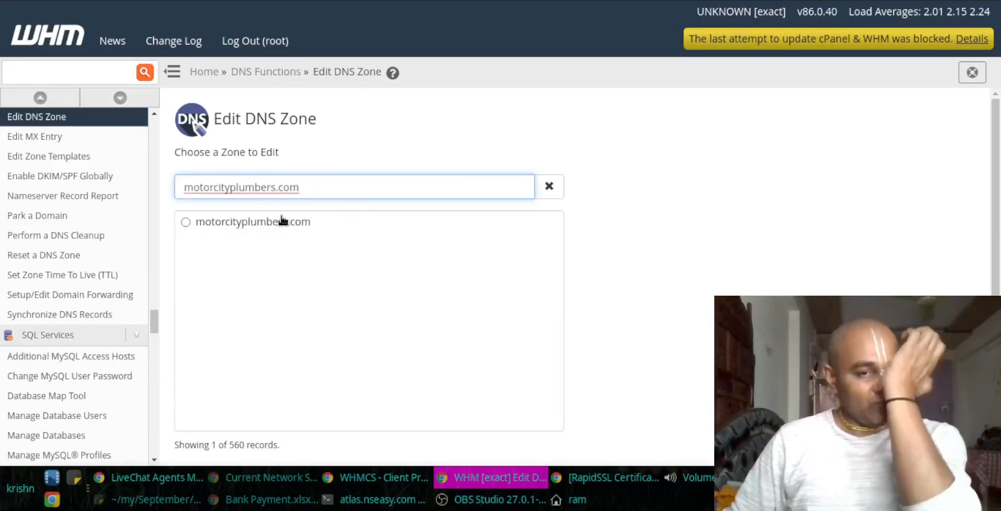
{"action": "left_click", "coordinate": [281, 221]}
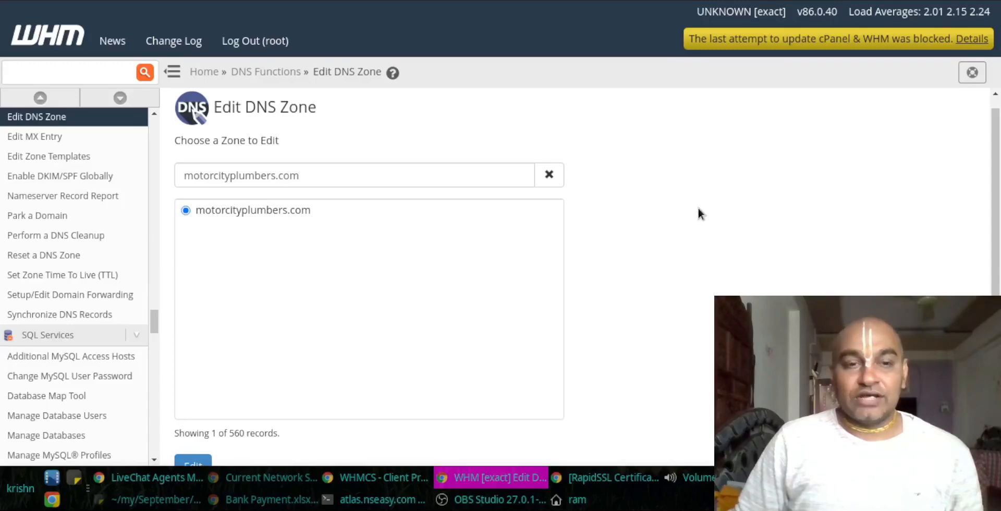
{"action": "scroll", "coordinate": [227, 425], "scroll_direction": "down", "scroll_amount": 1}
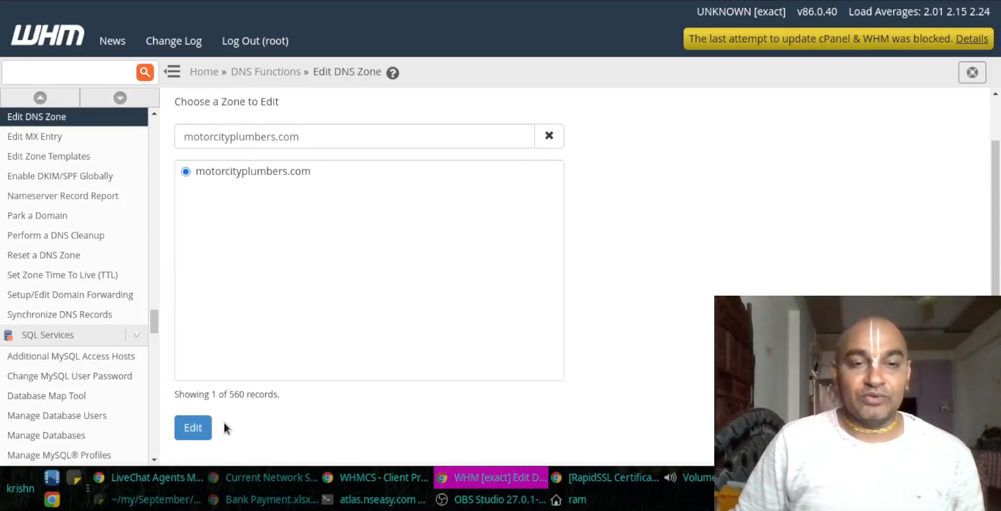
{"action": "left_click", "coordinate": [197, 432]}
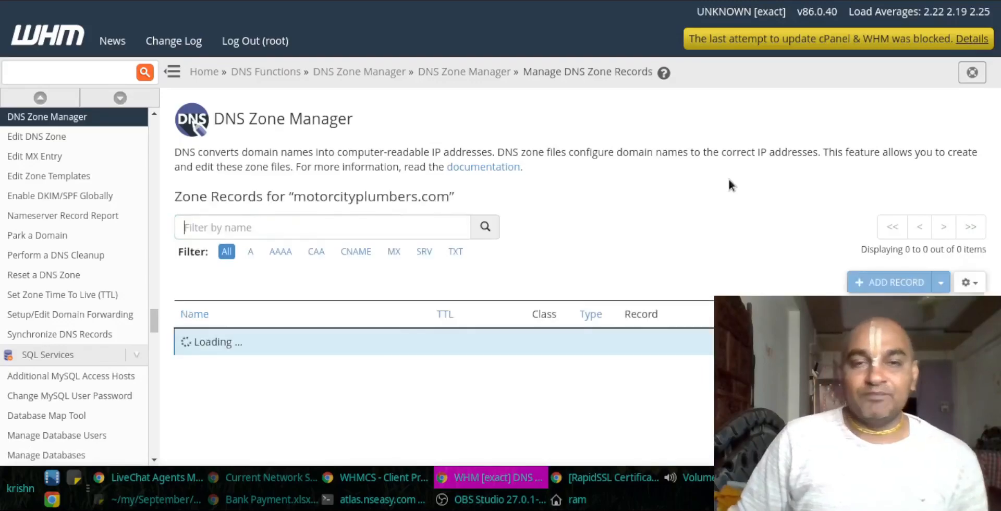
Step: Start a new DNS record named motorcityplumbers.com. with TTL 3600
{"action": "scroll", "coordinate": [696, 184], "scroll_direction": "down", "scroll_amount": 2}
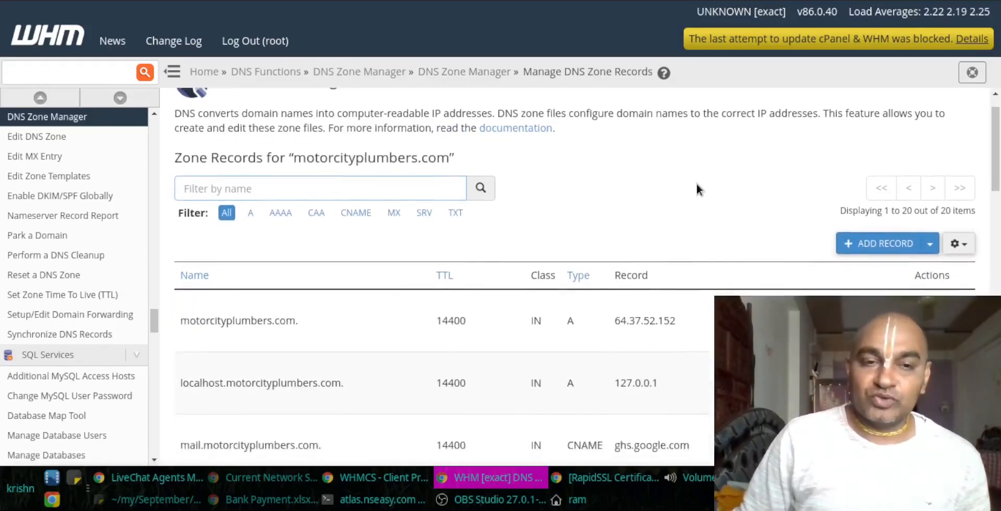
{"action": "left_click", "coordinate": [877, 165]}
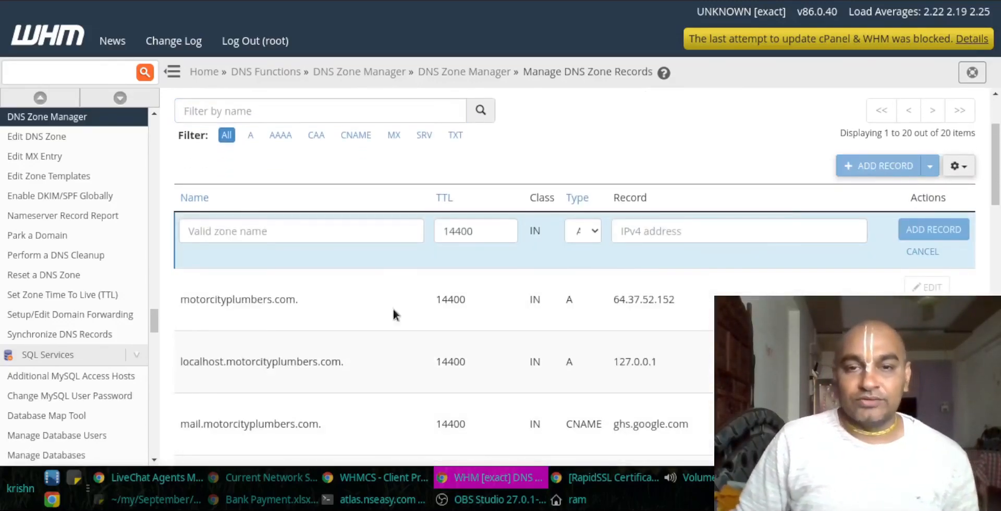
{"action": "left_click", "coordinate": [345, 223]}
{"action": "type", "text": "motorcityplumbers.com"}
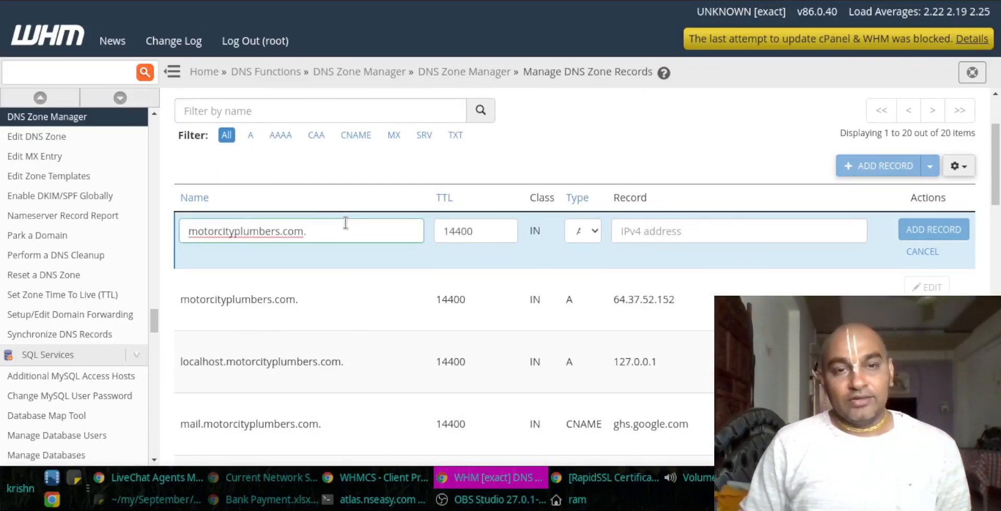
{"action": "key", "text": "Tab"}
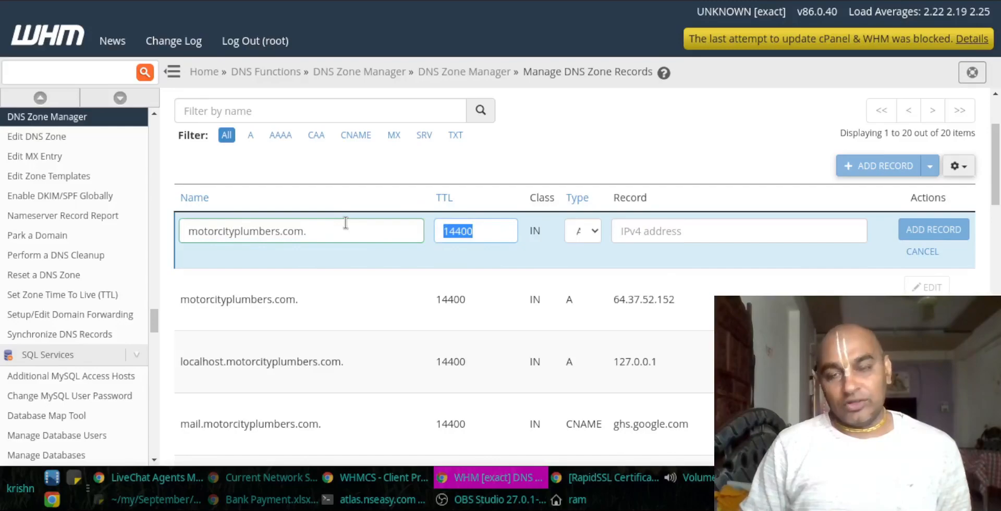
{"action": "type", "text": "3600"}
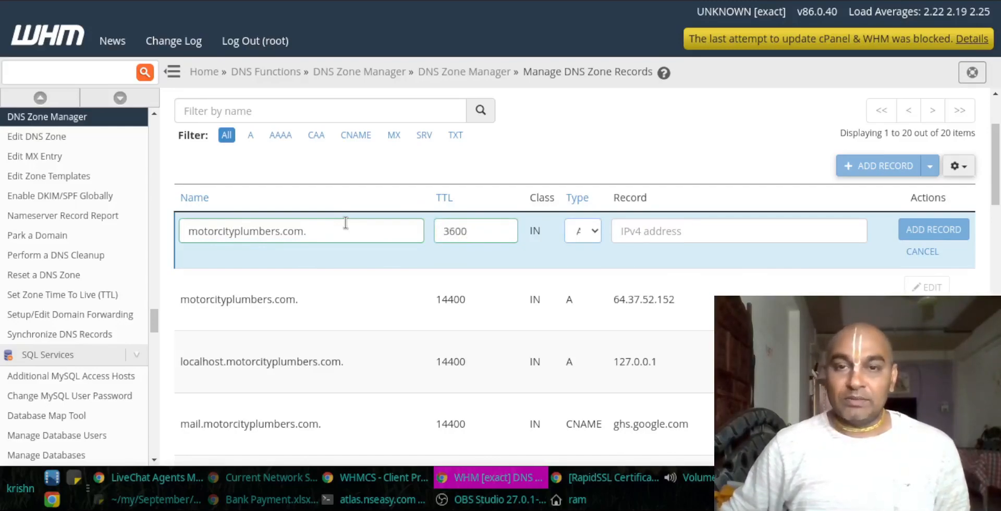
{"action": "type", "text": "t"}
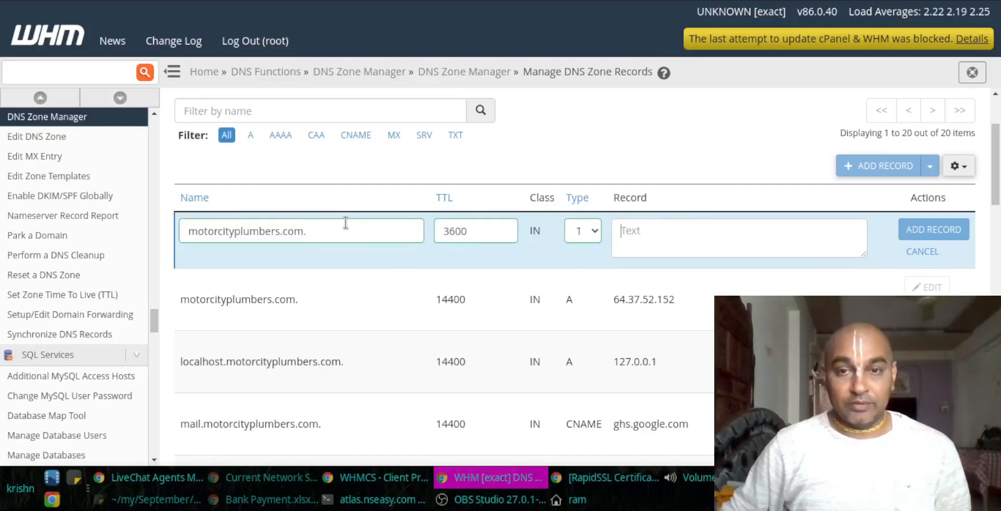
{"action": "key", "text": "ctrl+minus"}
{"action": "key", "text": "ctrl+minus"}
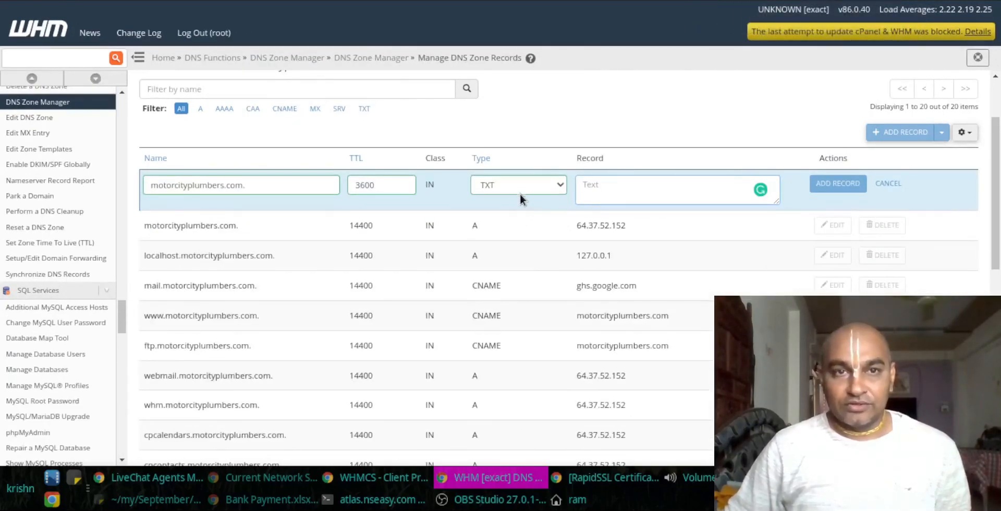
Step: Copy the RapidSSL validation value into the TXT record and save it
{"action": "key", "text": "alt+Tab"}
{"action": "double_click", "coordinate": [554, 358]}
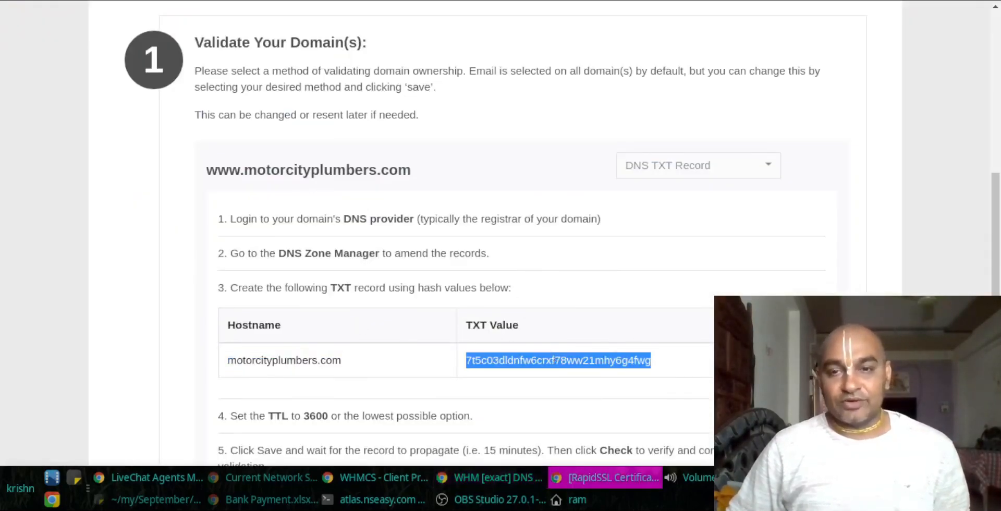
{"action": "key", "text": "ctrl+c"}
{"action": "key", "text": "alt+Tab"}
{"action": "key", "text": "ctrl+v"}
{"action": "left_click", "coordinate": [822, 185]}
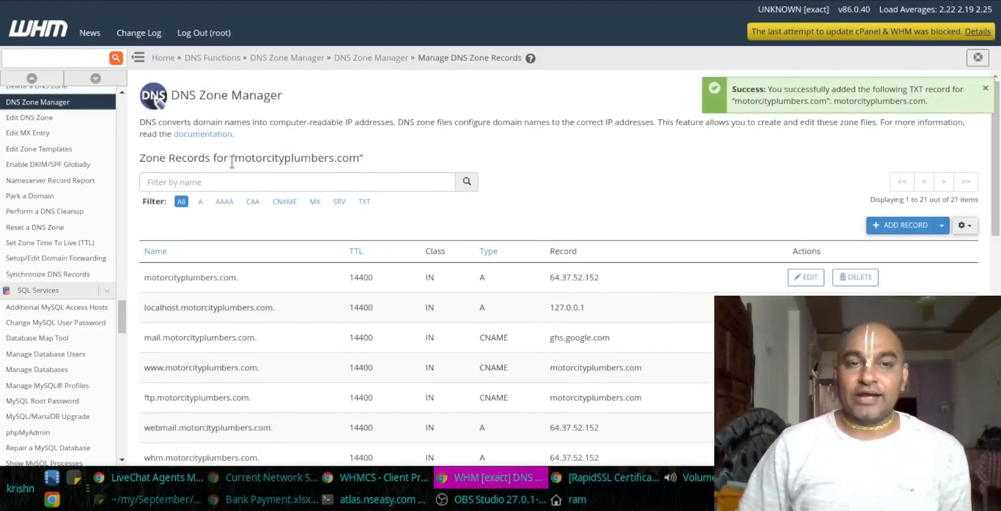
{"action": "left_click_drag", "start_coordinate": [235, 155], "coordinate": [356, 157]}
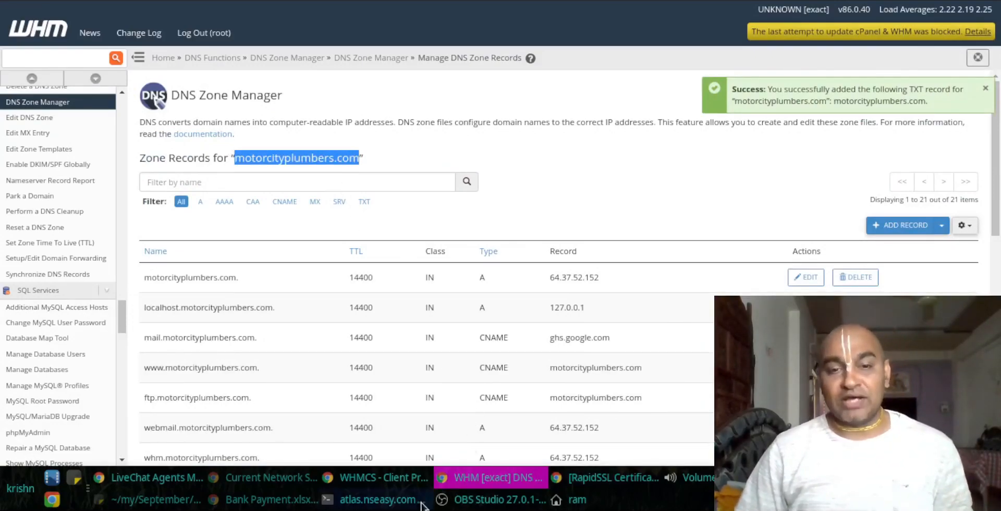
{"action": "left_click", "coordinate": [357, 500]}
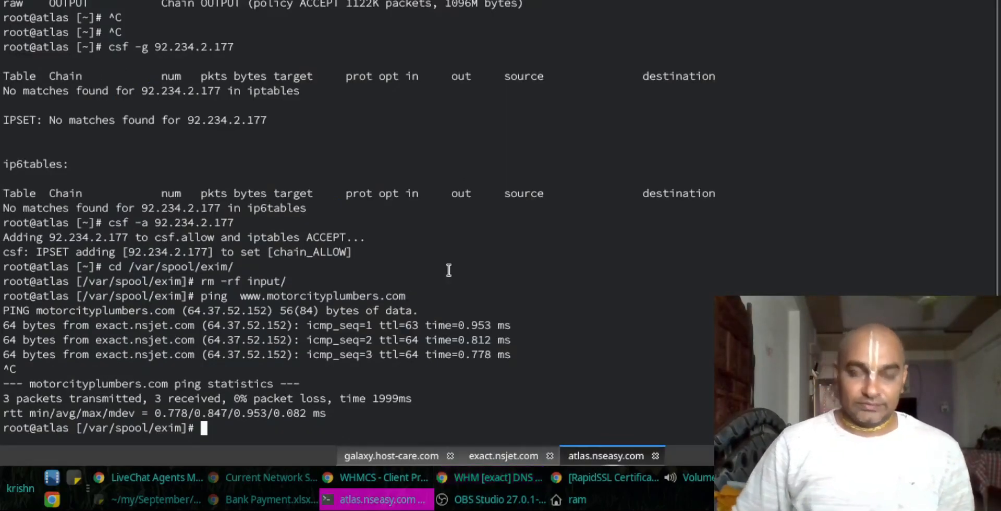
Step: Run dig motorcityplumbers.com TXT +sort in Konsole to confirm the RapidSSL validation record appears
{"action": "key", "text": "ctrl+l"}
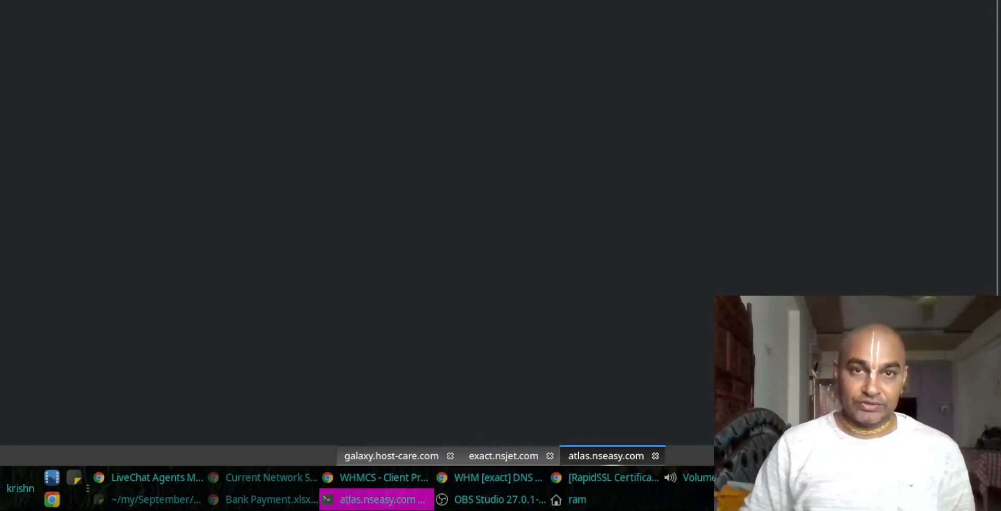
{"action": "key", "text": "Up"}
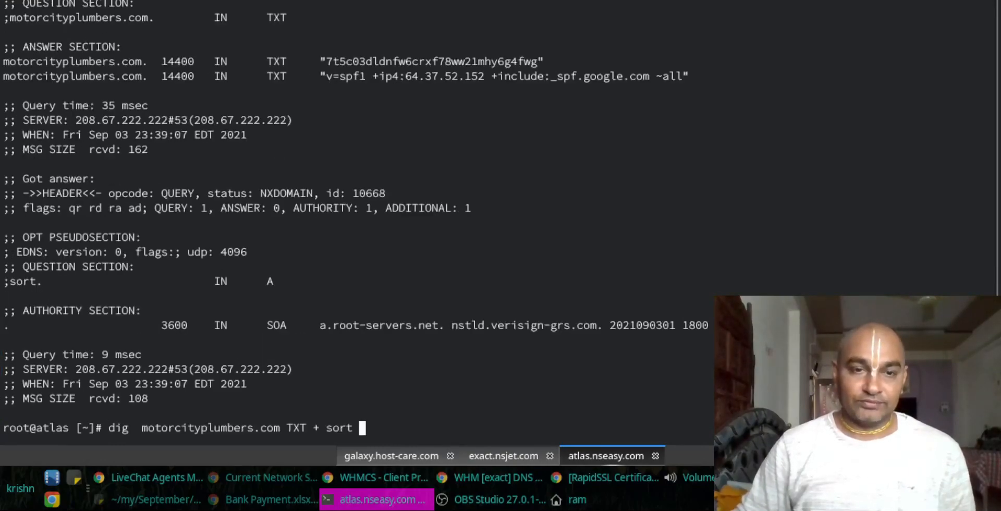
{"action": "key", "text": "ctrl+c"}
{"action": "key", "text": "ctrl+l"}
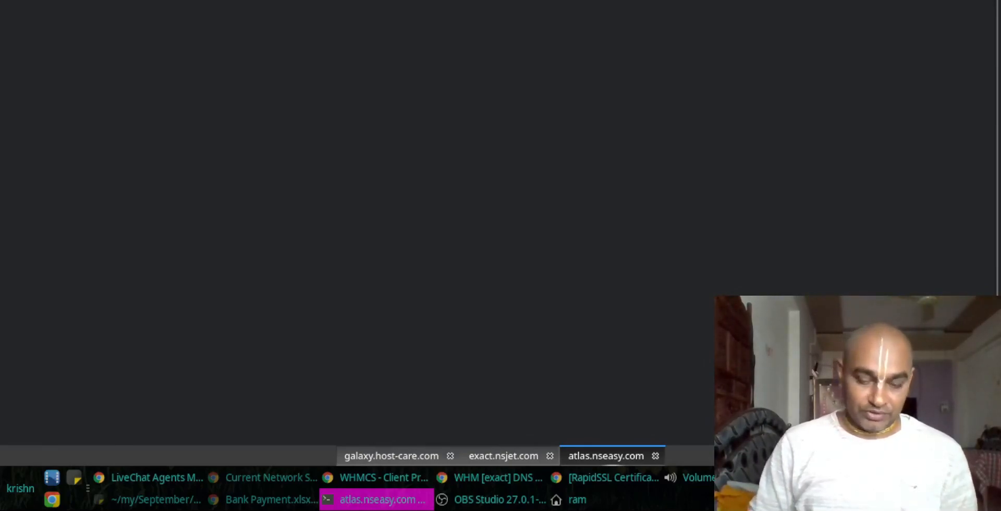
{"action": "key", "text": "Return"}
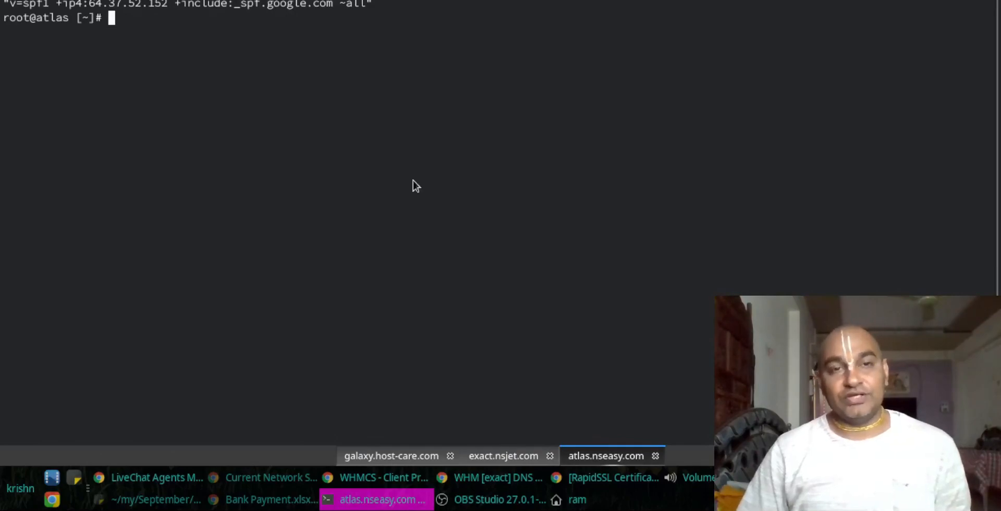
{"action": "key", "text": "alt+Tab"}
{"action": "key", "text": "alt+Tab"}
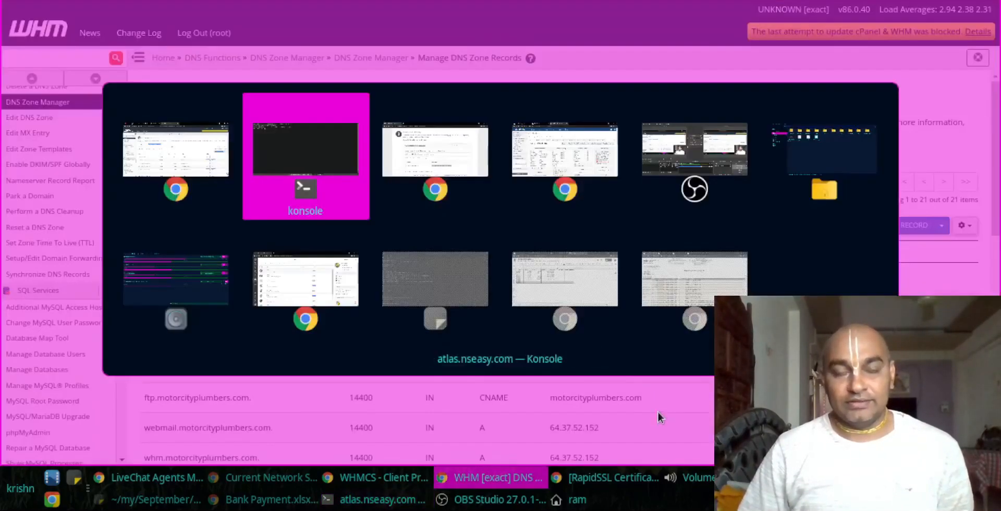
Step: Locate the TXT value on the RapidSSL page and run the first DNS TXT validation check
{"action": "key", "text": "ctrl+f"}
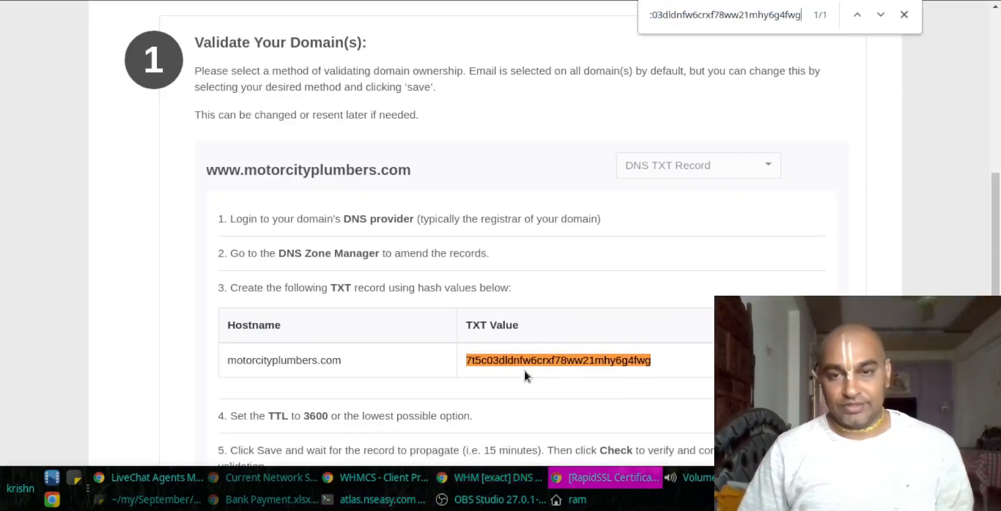
{"action": "scroll", "coordinate": [442, 236], "scroll_direction": "down", "scroll_amount": 3}
{"action": "scroll", "coordinate": [441, 236], "scroll_direction": "down", "scroll_amount": 1}
{"action": "left_click", "coordinate": [811, 284]}
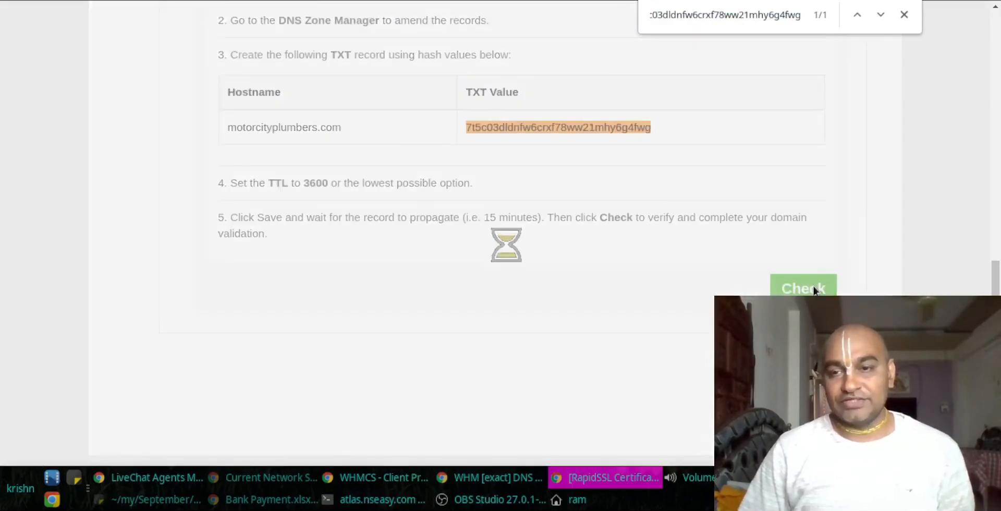
{"action": "left_click", "coordinate": [904, 15]}
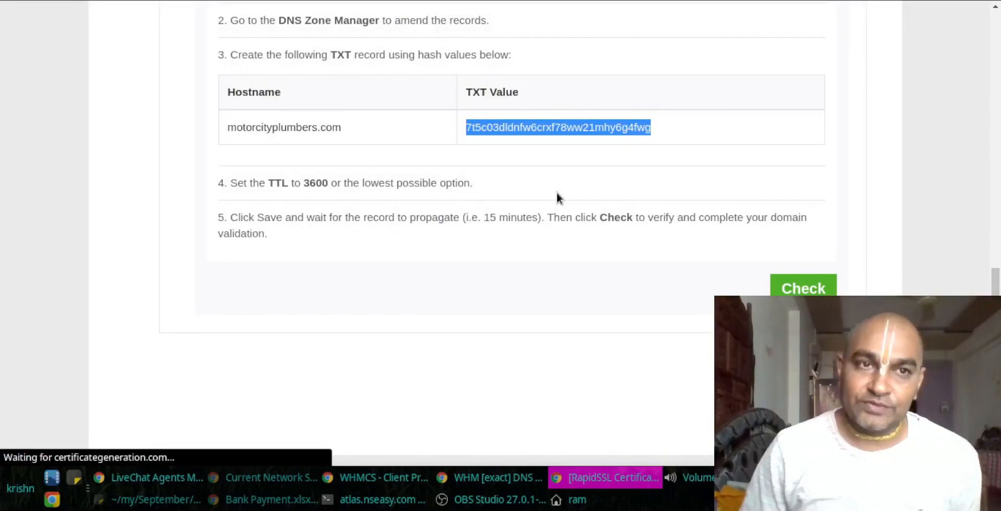
Step: Rerun the domain validation check after the DCV error until enrollment completes
{"action": "scroll", "coordinate": [535, 236], "scroll_direction": "down", "scroll_amount": 8}
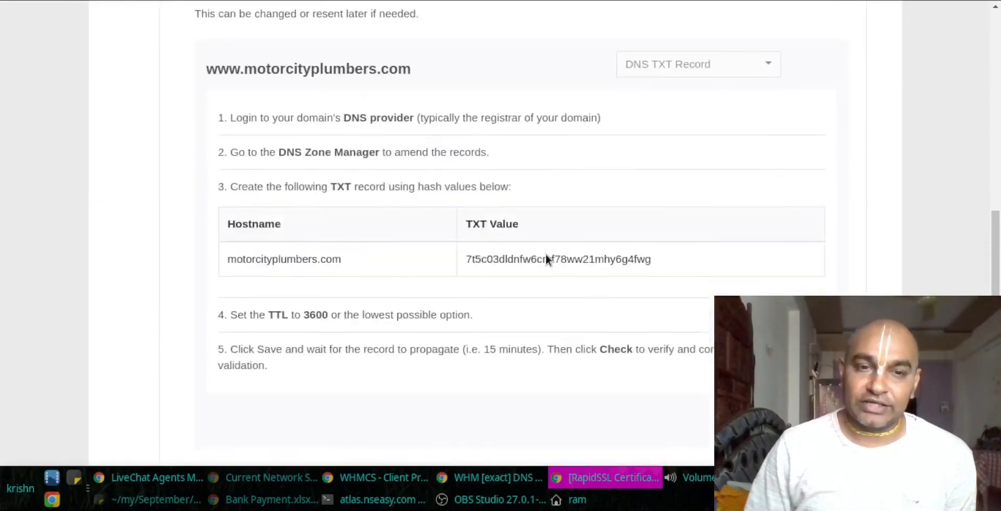
{"action": "scroll", "coordinate": [546, 253], "scroll_direction": "down", "scroll_amount": 4}
{"action": "scroll", "coordinate": [547, 258], "scroll_direction": "down", "scroll_amount": 4}
{"action": "scroll", "coordinate": [551, 264], "scroll_direction": "up", "scroll_amount": 8}
{"action": "scroll", "coordinate": [553, 263], "scroll_direction": "up", "scroll_amount": 2}
{"action": "scroll", "coordinate": [594, 306], "scroll_direction": "down", "scroll_amount": 6}
{"action": "left_click", "coordinate": [802, 318]}
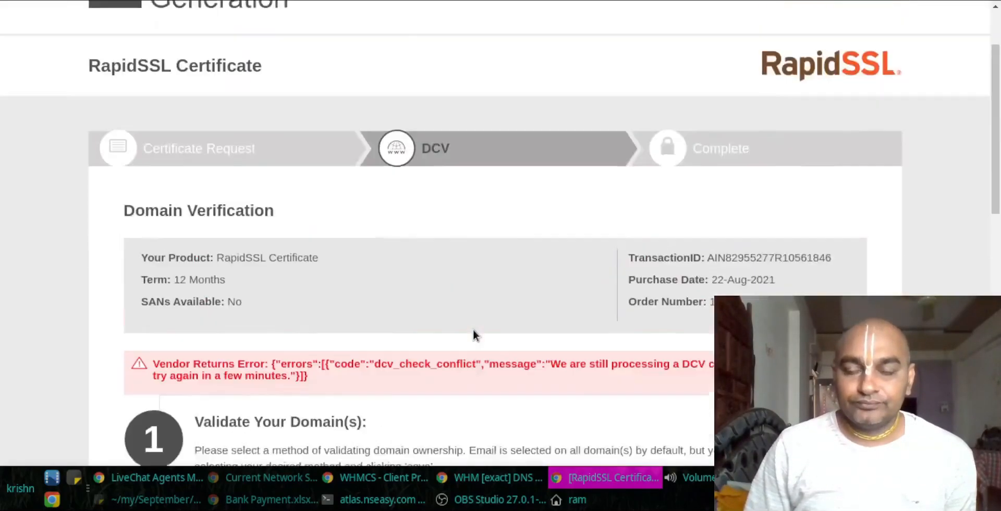
{"action": "scroll", "coordinate": [469, 324], "scroll_direction": "down", "scroll_amount": 12}
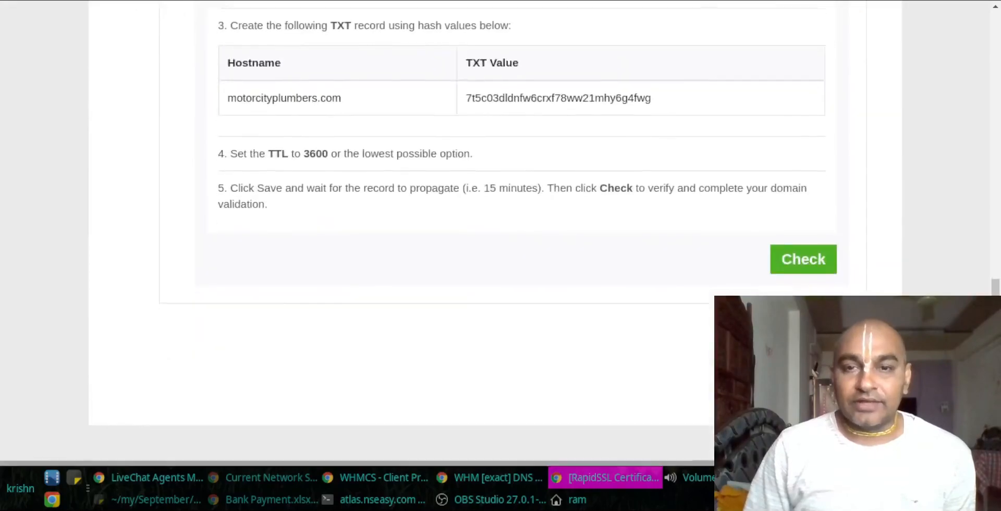
{"action": "left_click", "coordinate": [803, 240]}
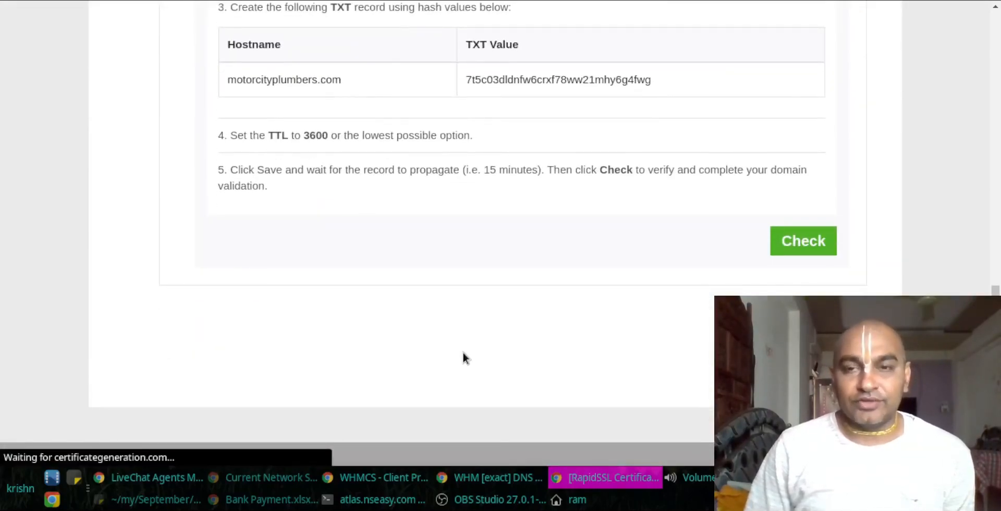
{"action": "scroll", "coordinate": [596, 328], "scroll_direction": "down", "scroll_amount": 4}
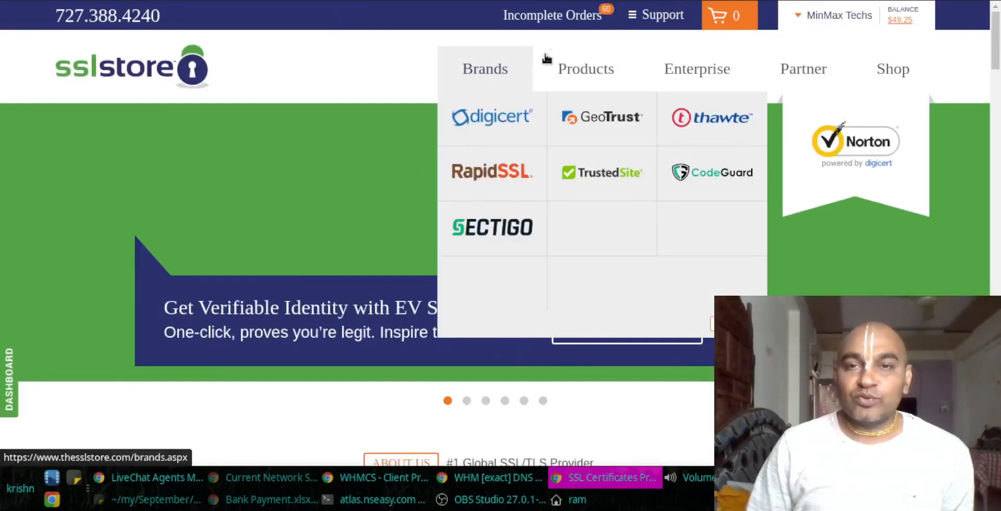
Step: Open the Incomplete Orders list and look through it
{"action": "left_click", "coordinate": [558, 16]}
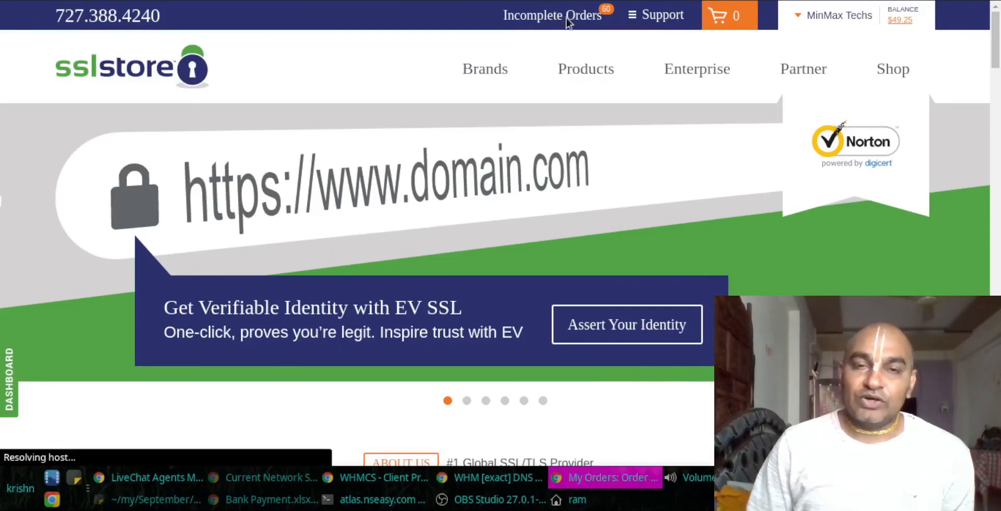
{"action": "scroll", "coordinate": [389, 271], "scroll_direction": "down", "scroll_amount": 9}
{"action": "scroll", "coordinate": [360, 331], "scroll_direction": "up", "scroll_amount": 6}
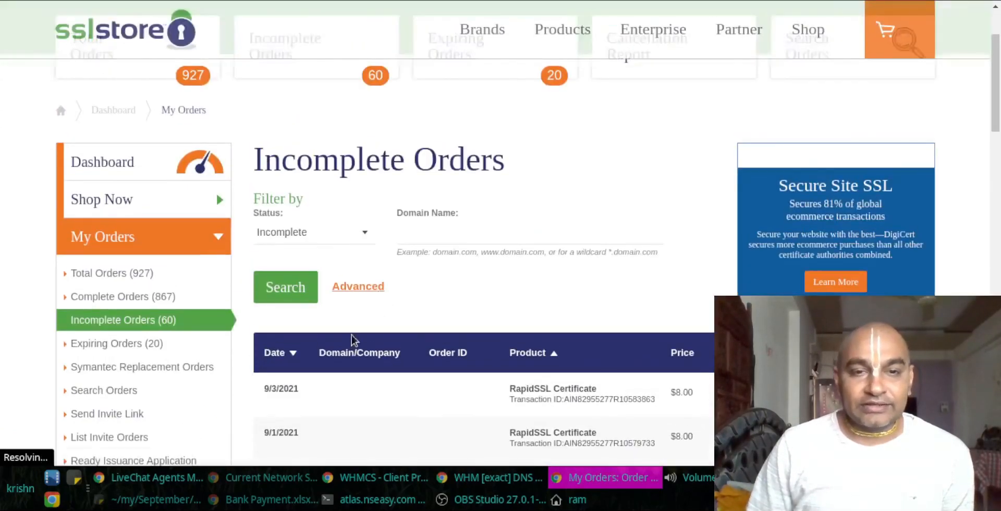
{"action": "scroll", "coordinate": [353, 340], "scroll_direction": "down", "scroll_amount": 5}
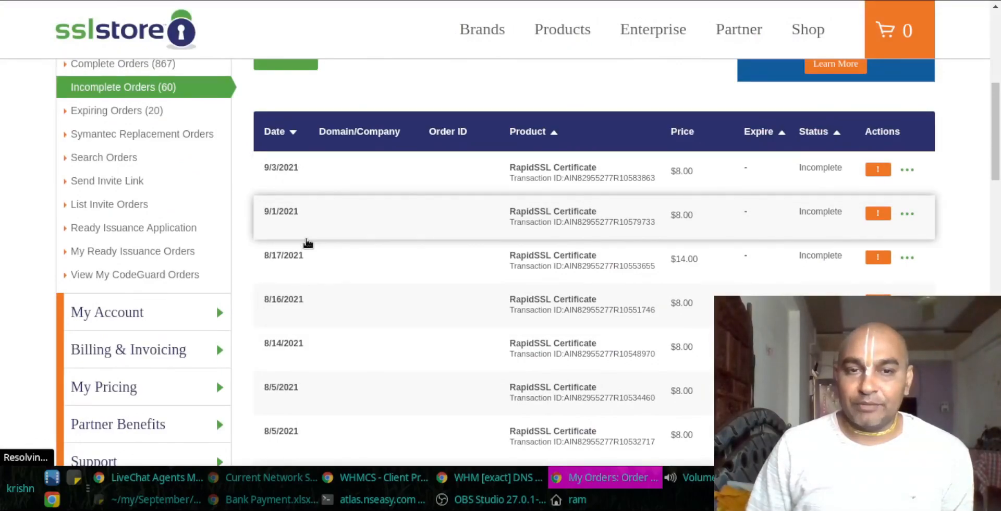
{"action": "scroll", "coordinate": [307, 242], "scroll_direction": "up", "scroll_amount": 7}
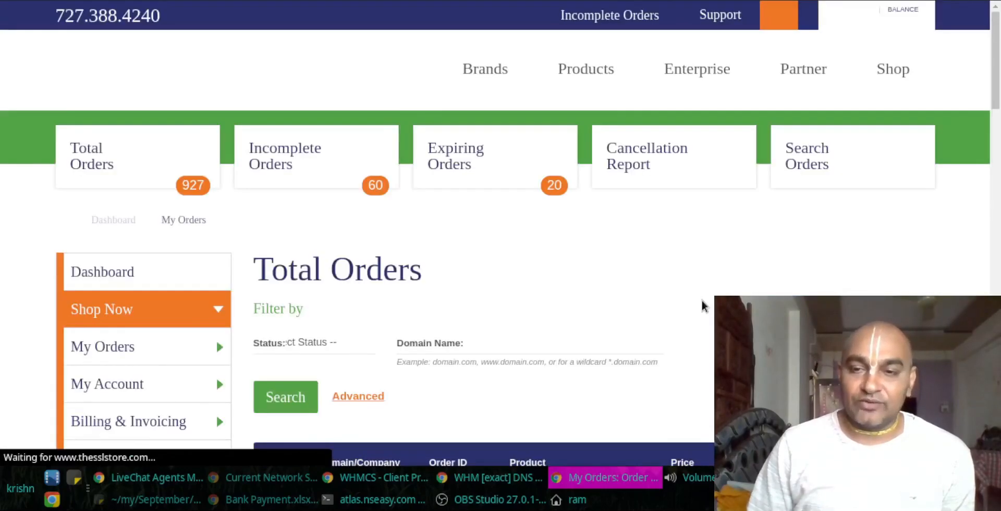
{"action": "scroll", "coordinate": [666, 335], "scroll_direction": "down", "scroll_amount": 6}
{"action": "scroll", "coordinate": [527, 294], "scroll_direction": "down", "scroll_amount": 5}
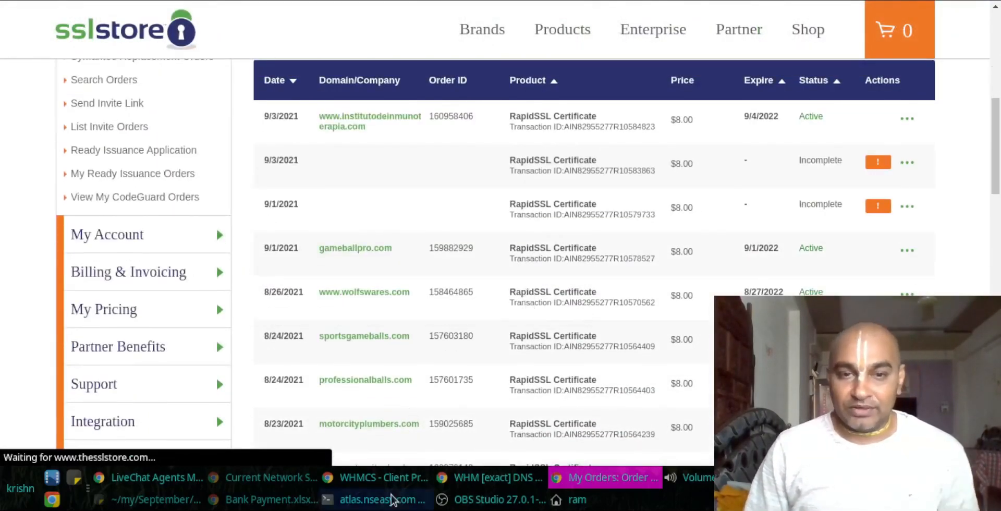
Step: Copy motorcityplumbers.com from the WHMCS ticket and search the orders page for it
{"action": "left_click", "coordinate": [411, 482]}
{"action": "key", "text": "ctrl+Page_Up"}
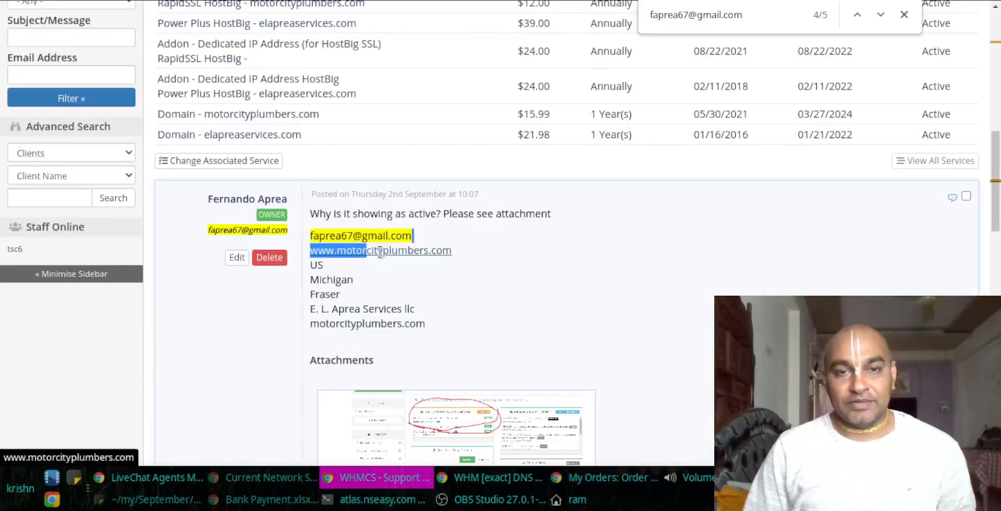
{"action": "left_click_drag", "start_coordinate": [462, 249], "coordinate": [340, 243]}
{"action": "key", "text": "ctrl+c"}
{"action": "key", "text": "alt+Tab"}
{"action": "key", "text": "ctrl+f"}
{"action": "key", "text": "ctrl+v"}
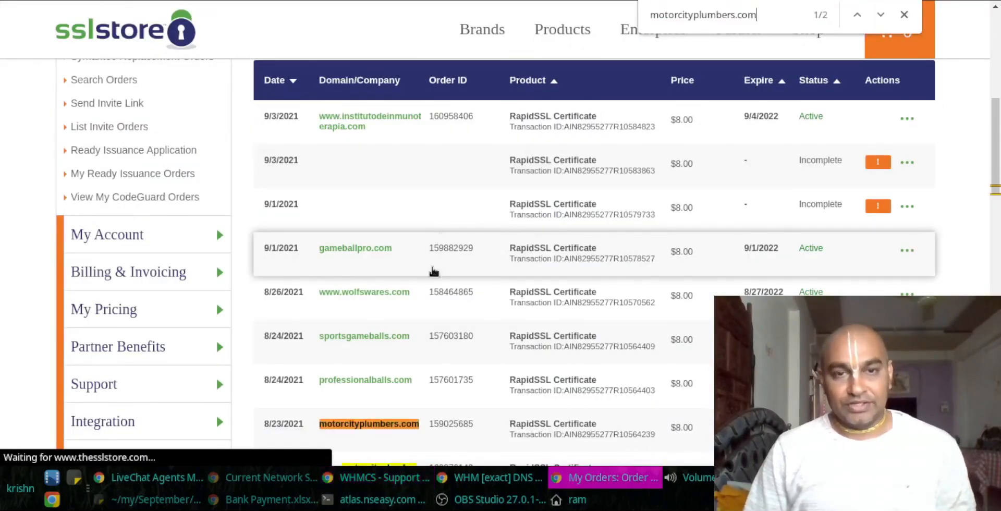
{"action": "scroll", "coordinate": [440, 238], "scroll_direction": "down", "scroll_amount": 3}
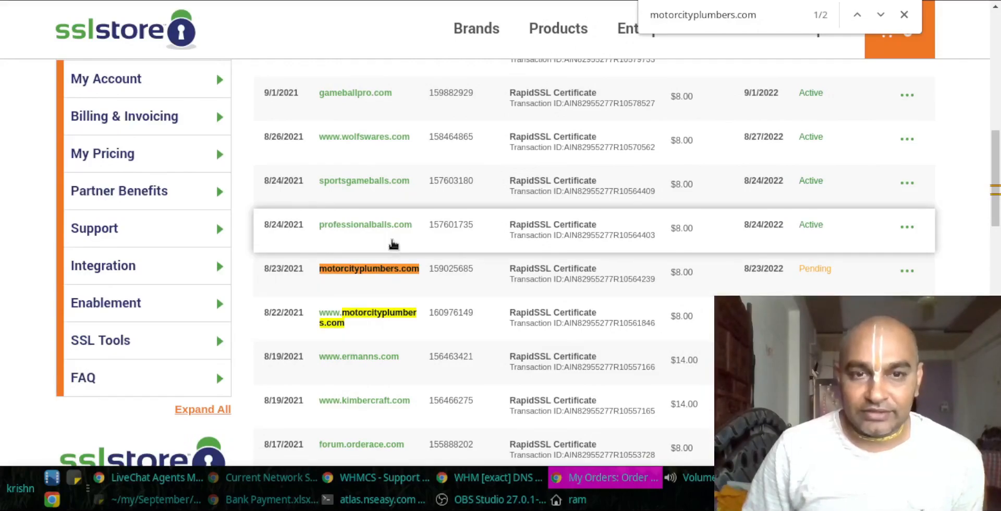
{"action": "left_click", "coordinate": [342, 313]}
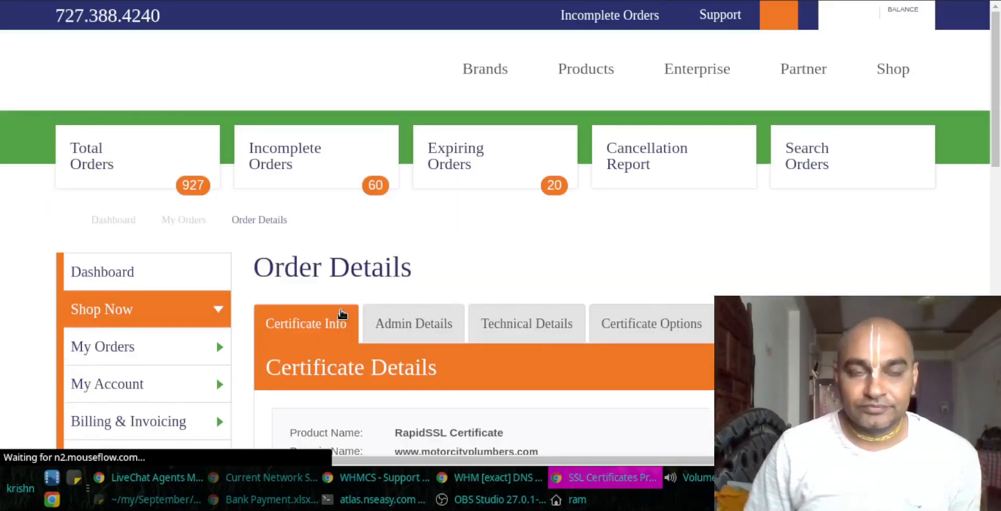
{"action": "scroll", "coordinate": [342, 313], "scroll_direction": "down", "scroll_amount": 8}
{"action": "scroll", "coordinate": [417, 250], "scroll_direction": "down", "scroll_amount": 6}
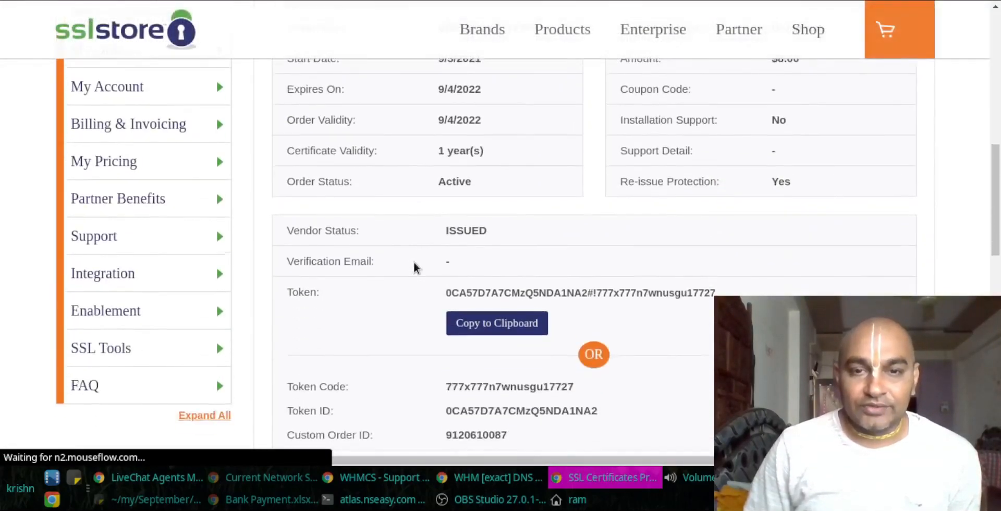
{"action": "left_click", "coordinate": [336, 337]}
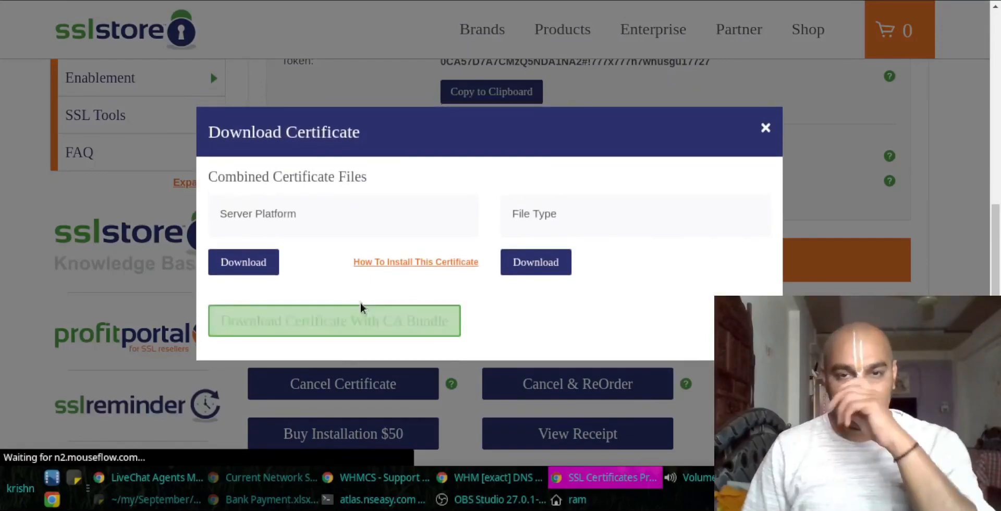
{"action": "left_click", "coordinate": [359, 323]}
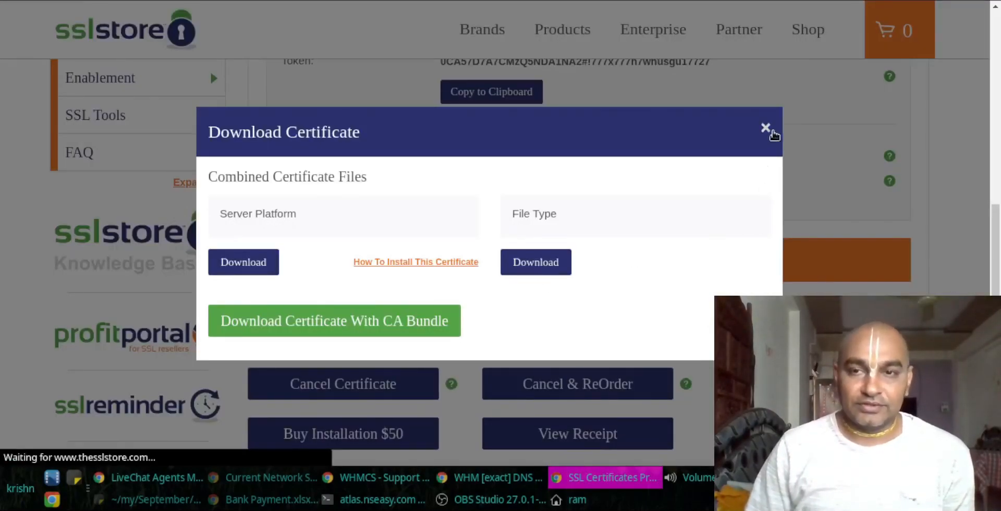
{"action": "left_click", "coordinate": [773, 131]}
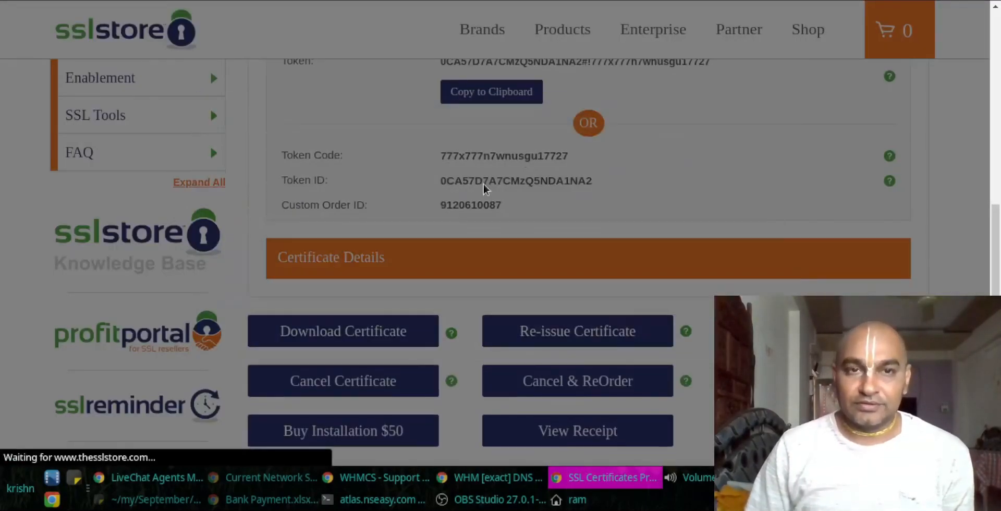
Step: Return to Total Orders, search for motorcityplumbers.com, and bring up the home folder in the file manager
{"action": "scroll", "coordinate": [380, 156], "scroll_direction": "up", "scroll_amount": 10}
{"action": "scroll", "coordinate": [301, 181], "scroll_direction": "up", "scroll_amount": 5}
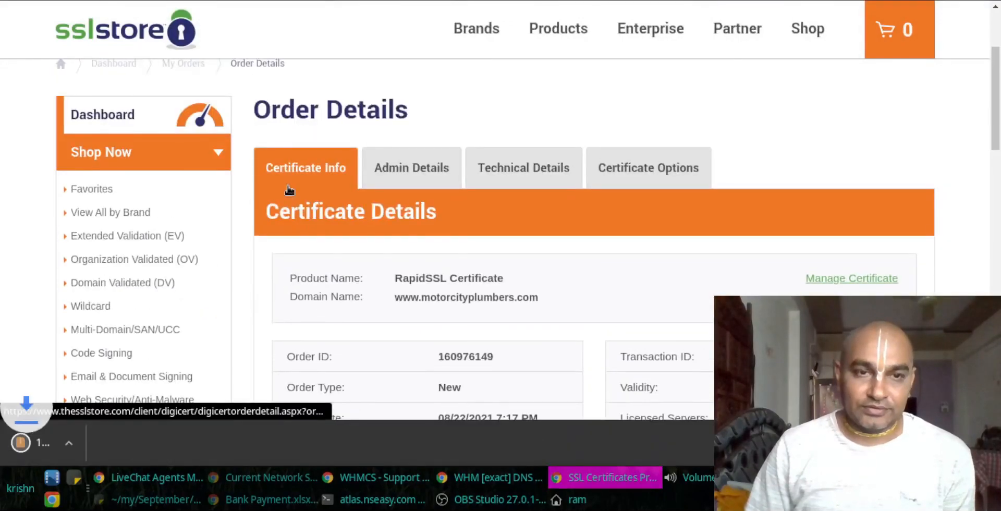
{"action": "left_click", "coordinate": [96, 160]}
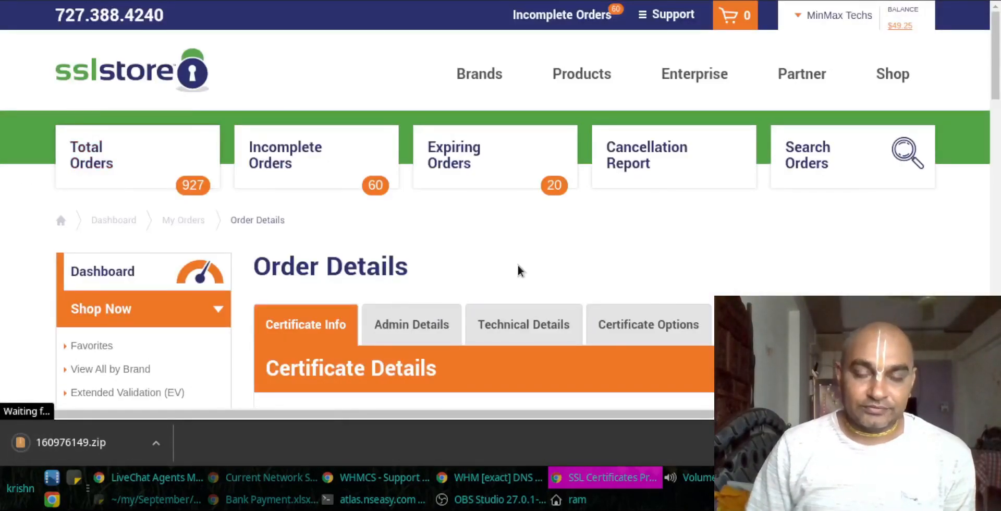
{"action": "scroll", "coordinate": [484, 265], "scroll_direction": "down", "scroll_amount": 14}
{"action": "scroll", "coordinate": [506, 251], "scroll_direction": "up", "scroll_amount": 13}
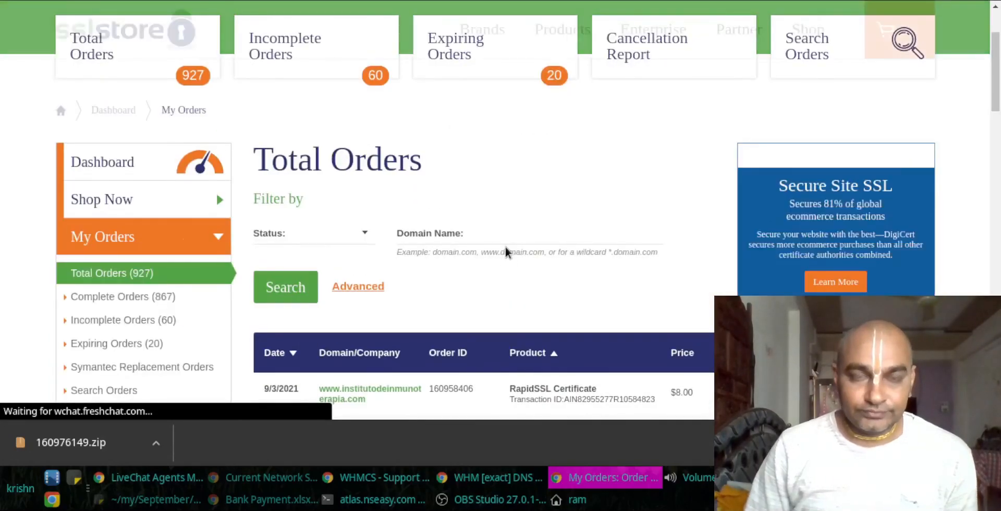
{"action": "key", "text": "ctrl+f"}
{"action": "type", "text": "motorcityplumbers.com"}
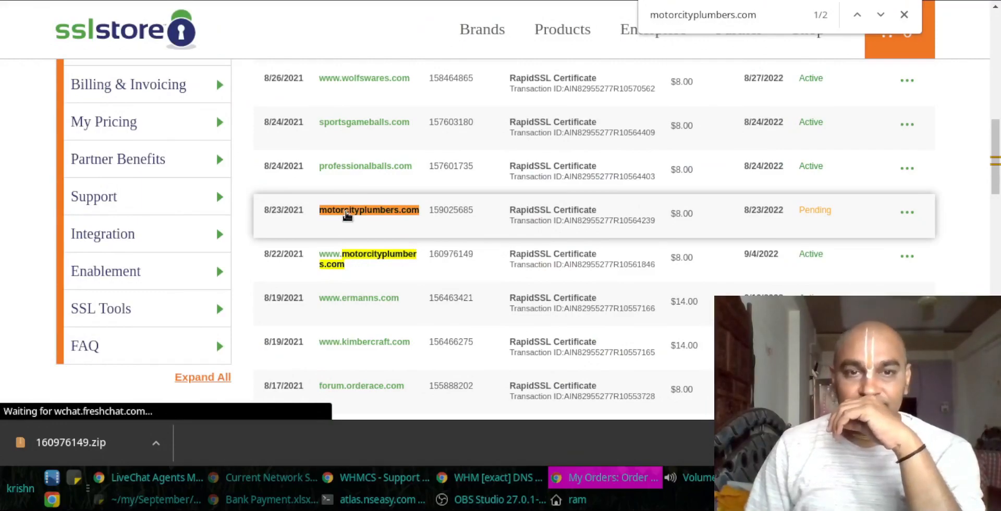
{"action": "left_click", "coordinate": [556, 499]}
{"action": "key", "text": "alt+Tab"}
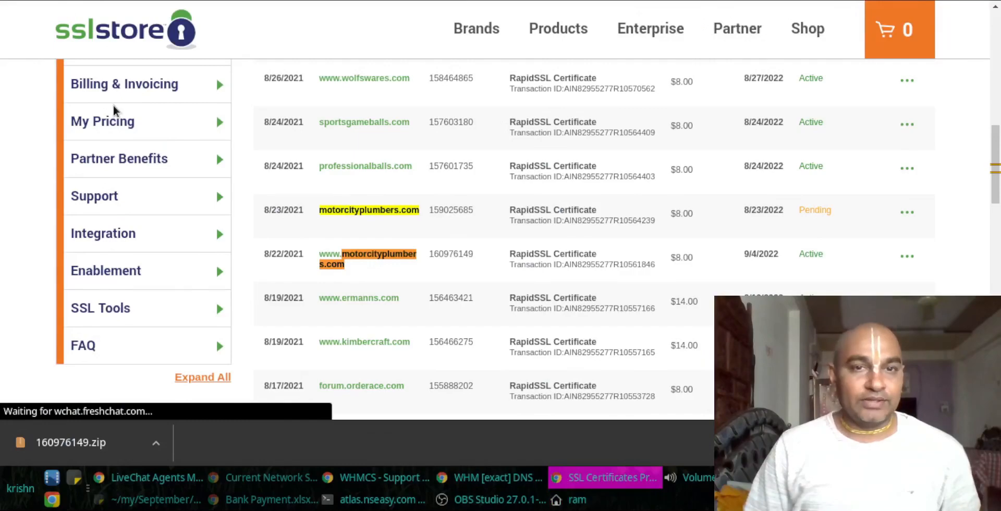
{"action": "key", "text": "alt+Tab"}
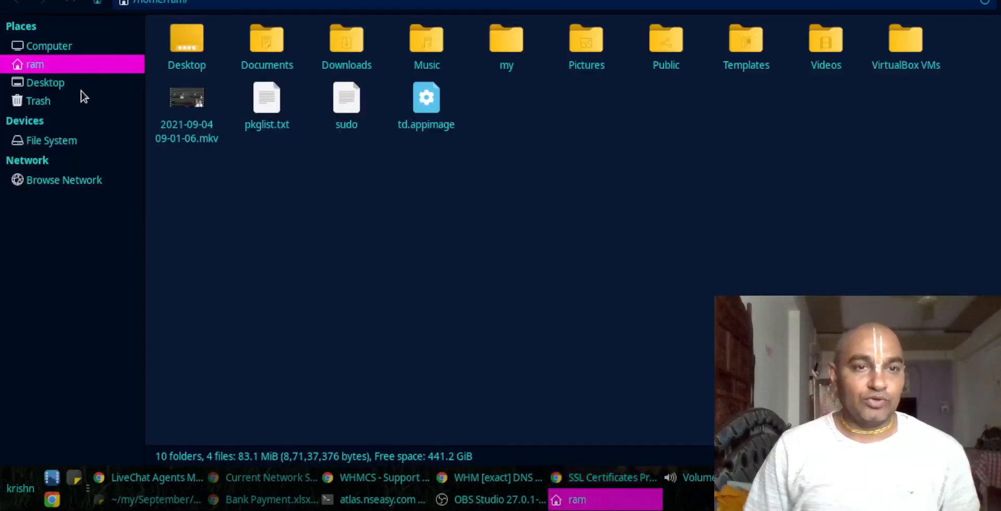
Step: Permanently delete add a user.jpg, Invoice1691605.jpg and the screenshot image from Downloads
{"action": "double_click", "coordinate": [334, 41]}
{"action": "left_click", "coordinate": [276, 54]}
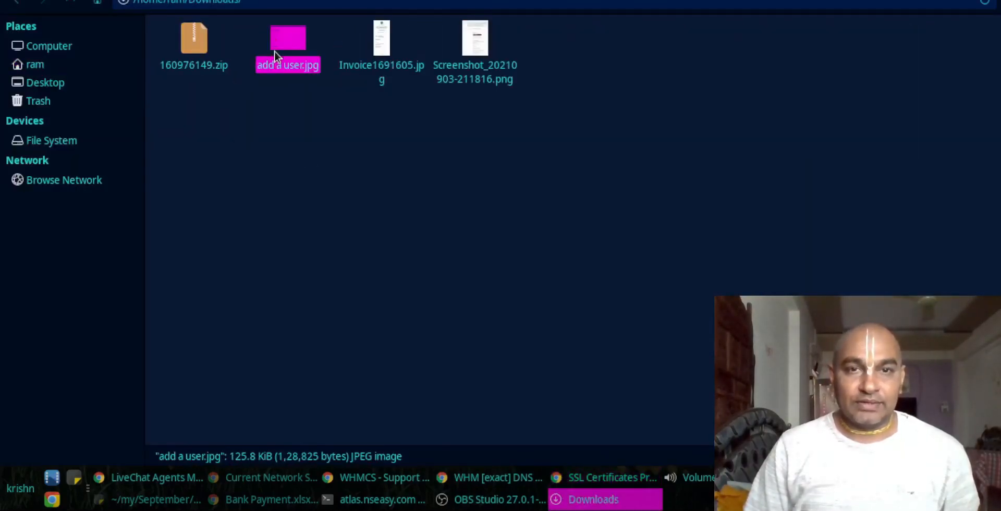
{"action": "left_click", "coordinate": [411, 76], "text": "ctrl"}
{"action": "left_click", "coordinate": [481, 46], "text": "ctrl"}
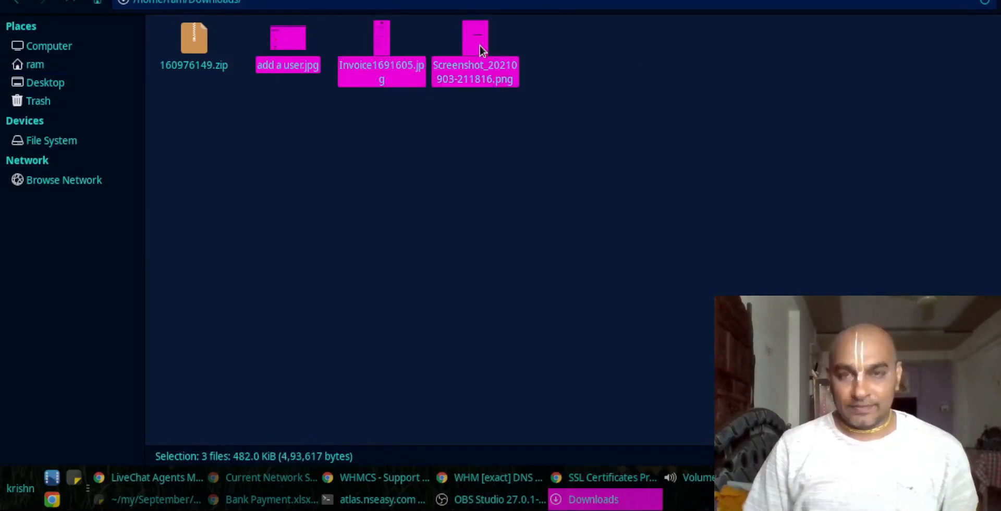
{"action": "key", "text": "shift+Delete"}
{"action": "key", "text": "Return"}
Step: Extract 160976149.zip, open www_motorcityplumbers_com.txt in the editor, and select all its certificate text
{"action": "right_click", "coordinate": [204, 30]}
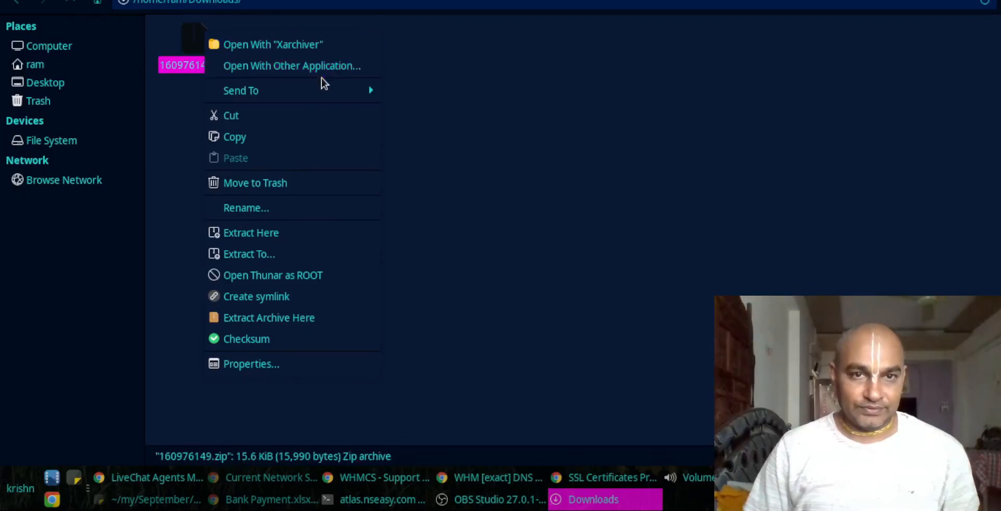
{"action": "left_click", "coordinate": [306, 242]}
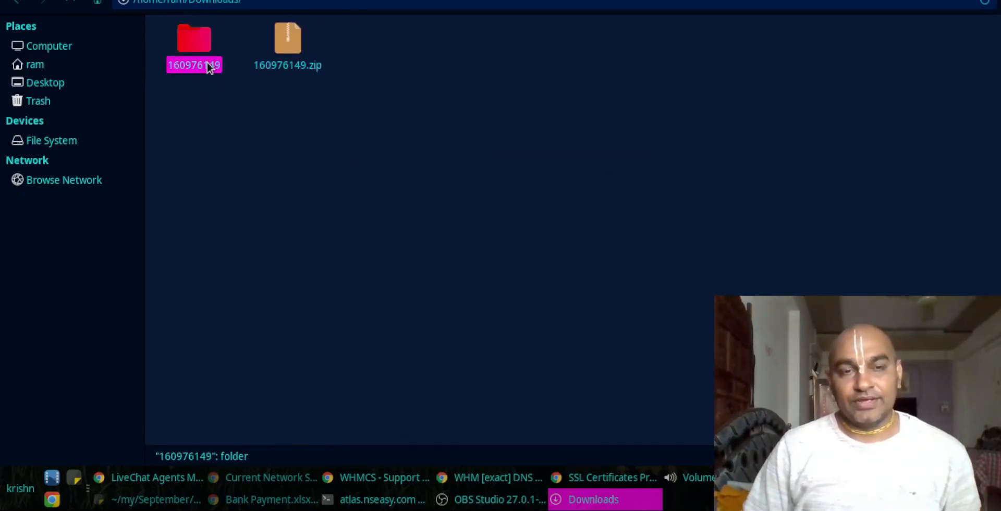
{"action": "left_click", "coordinate": [205, 64]}
{"action": "left_click", "coordinate": [260, 45]}
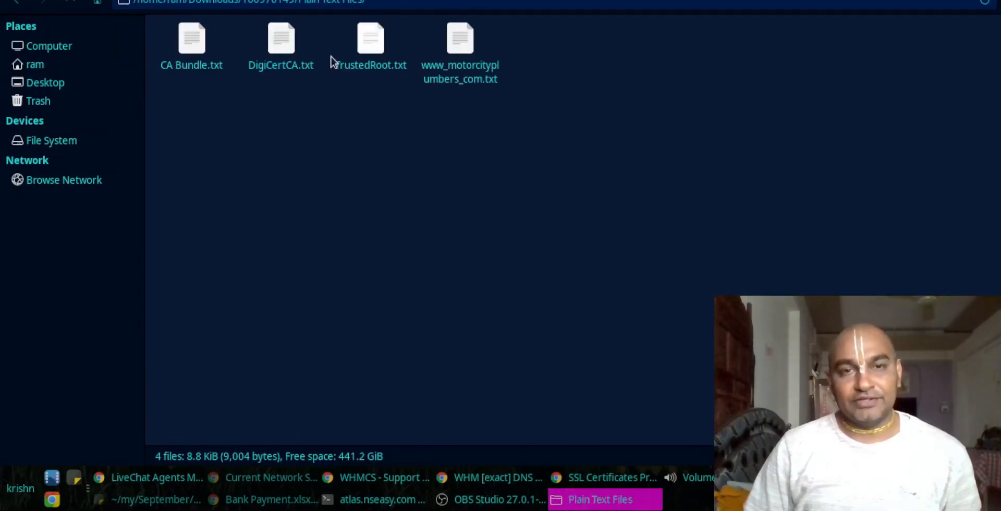
{"action": "left_click", "coordinate": [469, 65]}
{"action": "key", "text": "ctrl+a"}
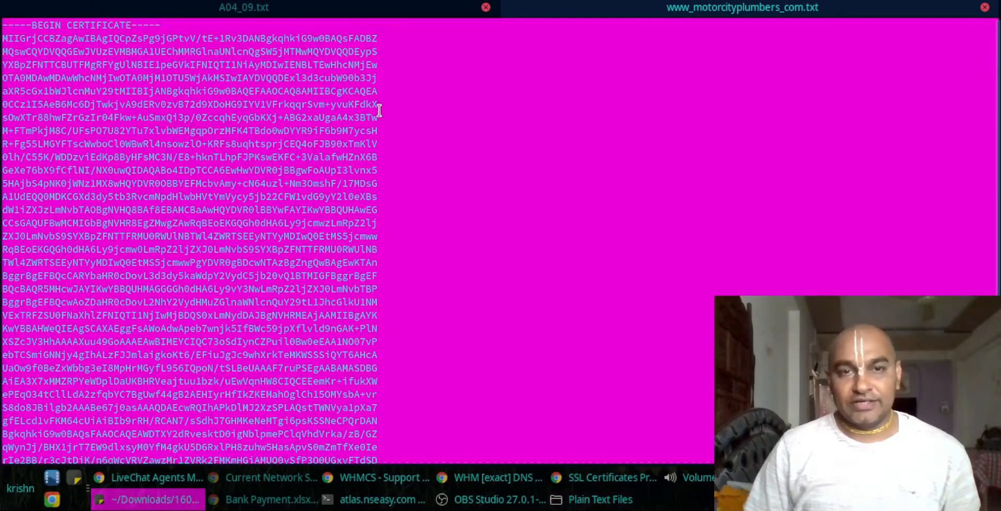
Step: In WHM, search 'ssl' and open Install an SSL Certificate on a Domain
{"action": "left_click", "coordinate": [448, 477]}
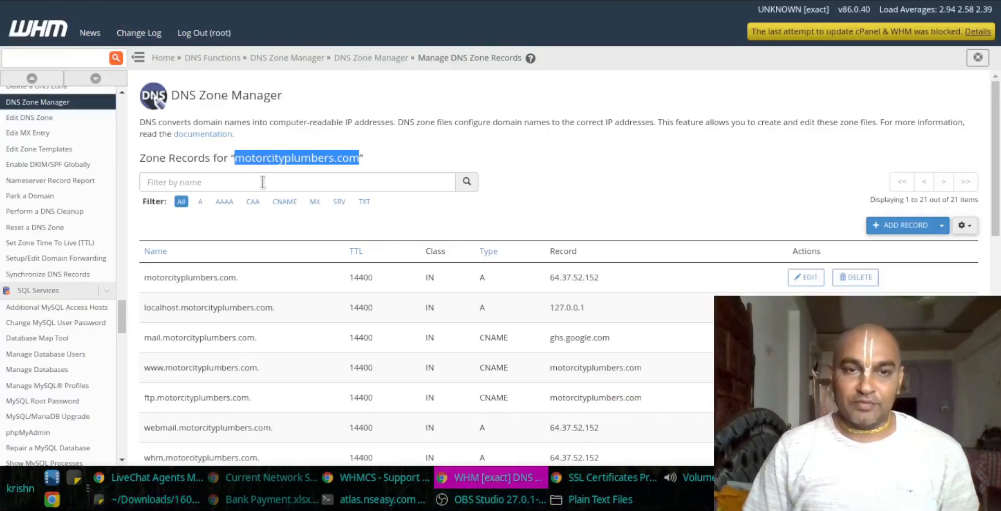
{"action": "left_click", "coordinate": [61, 58]}
{"action": "type", "text": "ssl"}
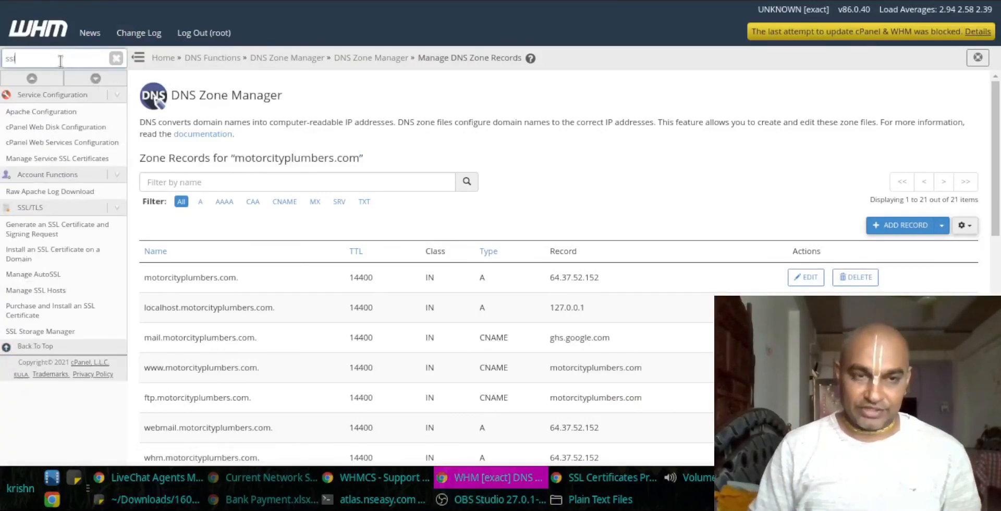
{"action": "key", "text": "ctrl+plus"}
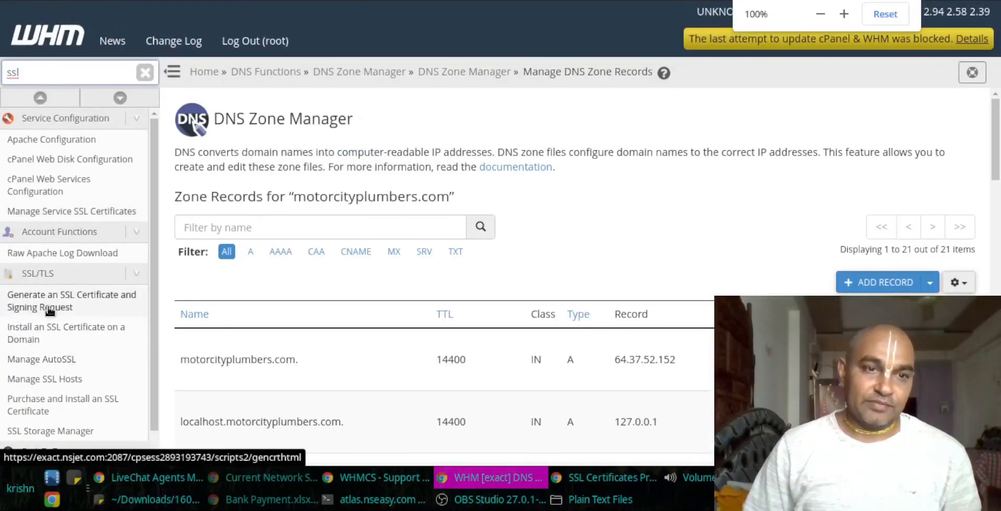
{"action": "left_click", "coordinate": [47, 326]}
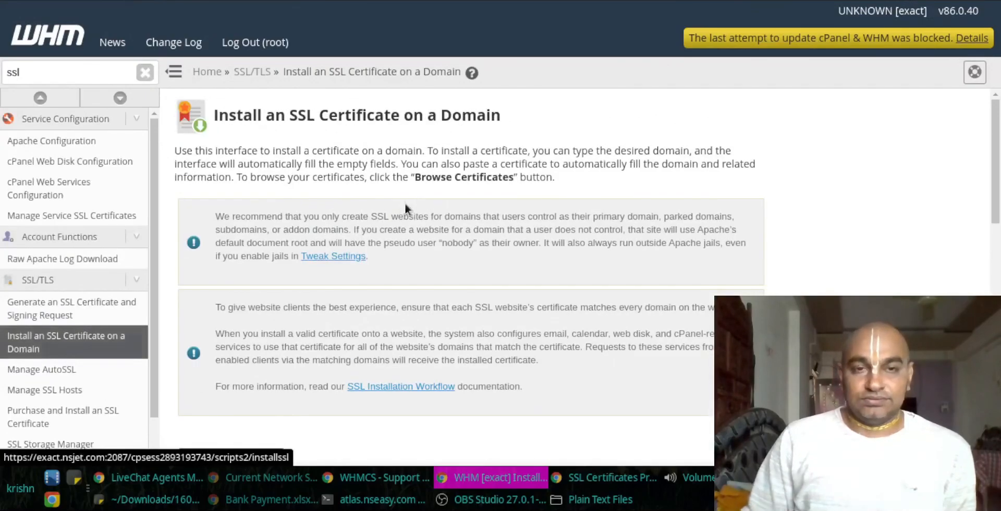
Step: Paste the domain's certificate and autofill the domain and private key from it
{"action": "scroll", "coordinate": [404, 206], "scroll_direction": "down", "scroll_amount": 6}
{"action": "left_click", "coordinate": [311, 297]}
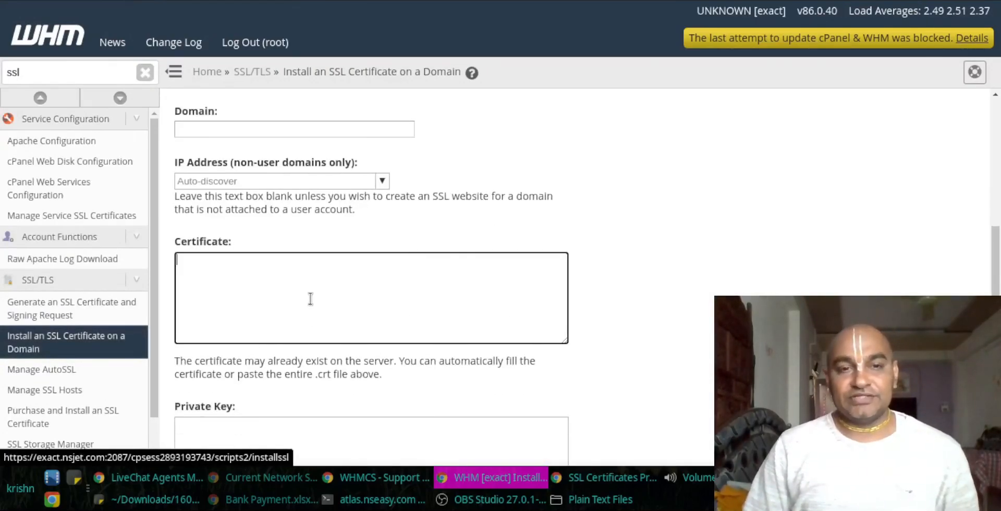
{"action": "key", "text": "ctrl+v"}
{"action": "left_click", "coordinate": [537, 235]}
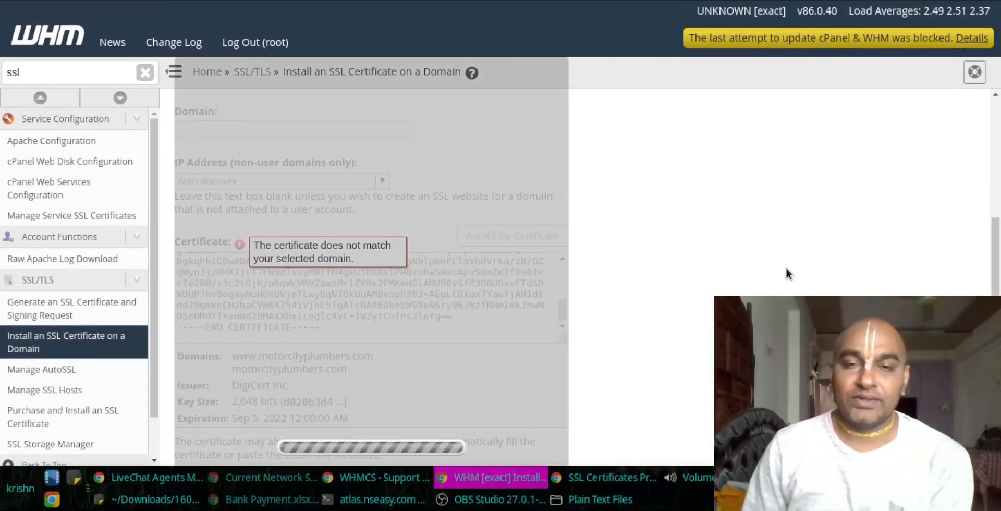
Step: Replace the Certificate Authority Bundle contents with the text copied from CA Bundle.txt
{"action": "scroll", "coordinate": [765, 255], "scroll_direction": "down", "scroll_amount": 6}
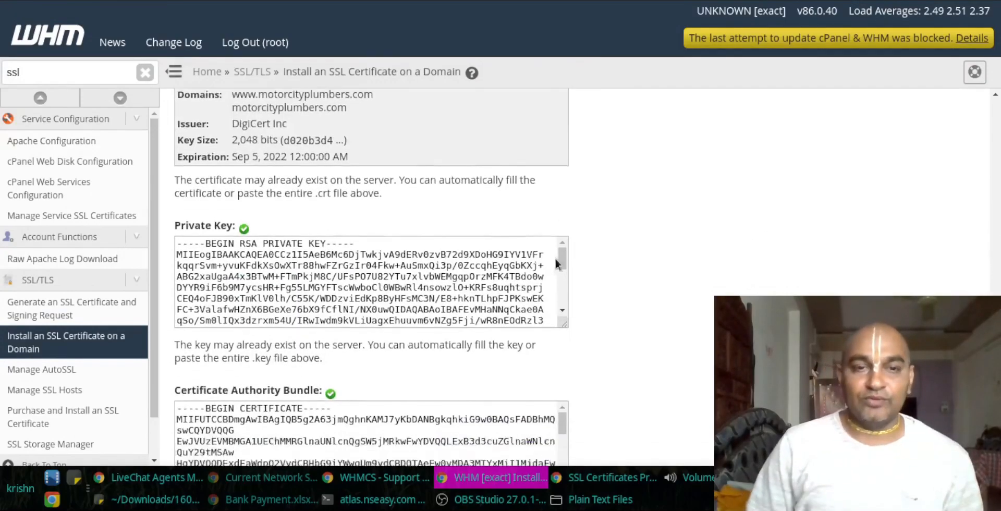
{"action": "left_click", "coordinate": [272, 354]}
{"action": "key", "text": "ctrl+a"}
{"action": "key", "text": "BackSpace"}
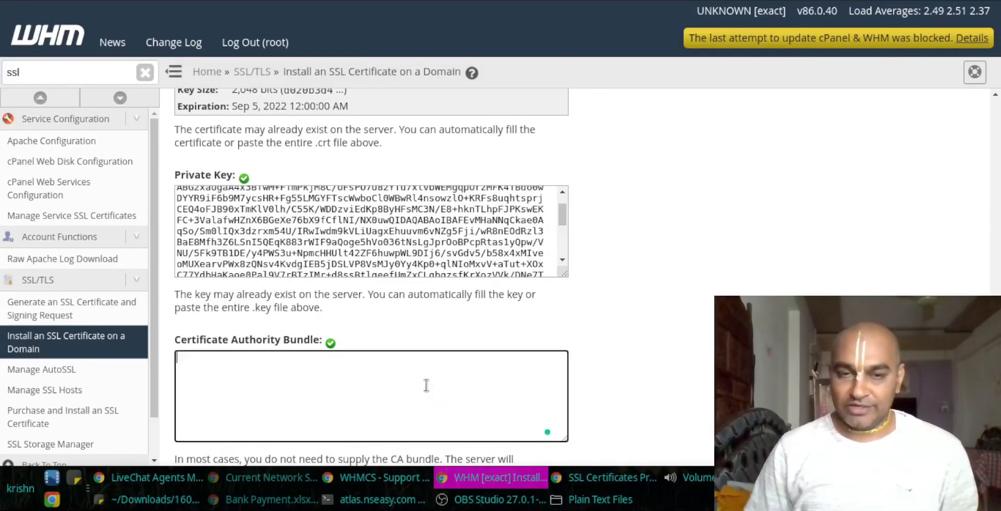
{"action": "left_click", "coordinate": [608, 499]}
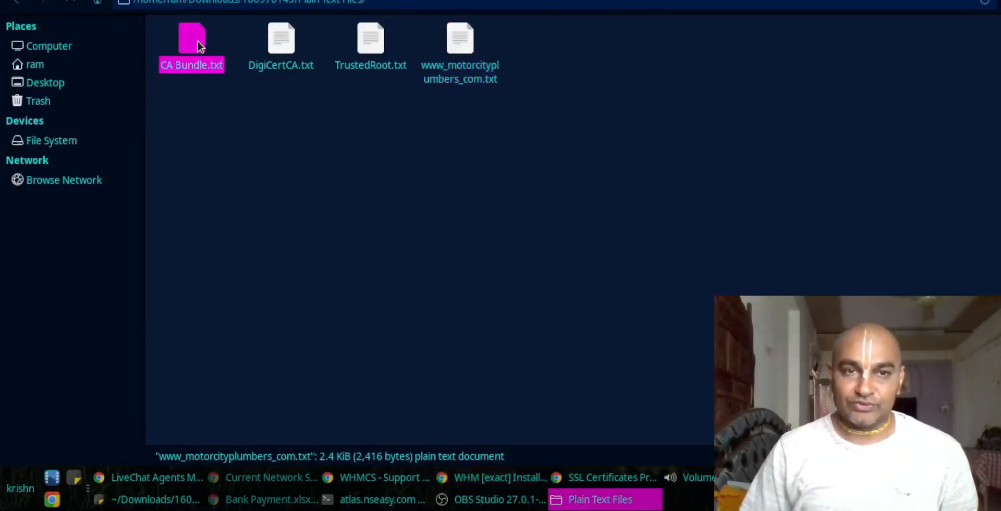
{"action": "double_click", "coordinate": [213, 52]}
{"action": "key", "text": "ctrl+a"}
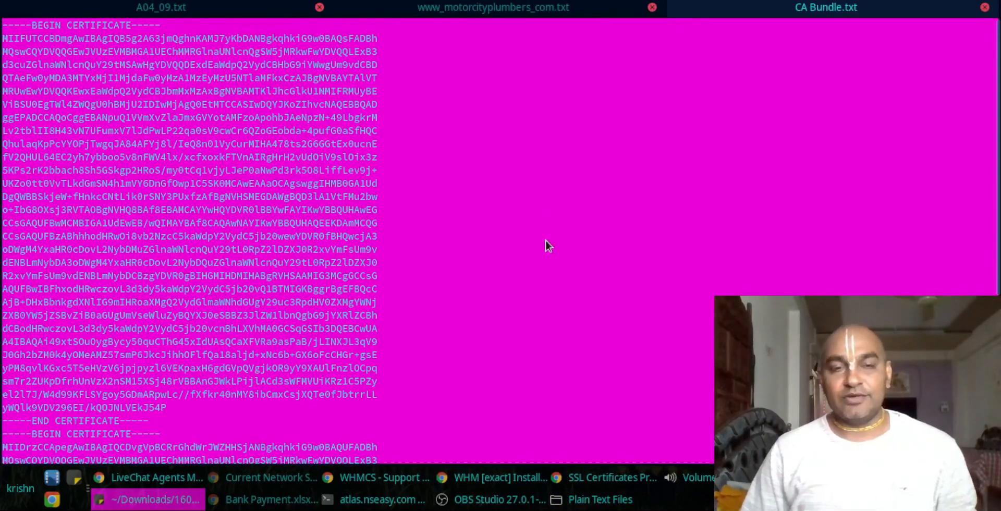
{"action": "key", "text": "ctrl+c"}
{"action": "key", "text": "alt+Tab"}
{"action": "key", "text": "alt+Tab"}
{"action": "key", "text": "ctrl+v"}
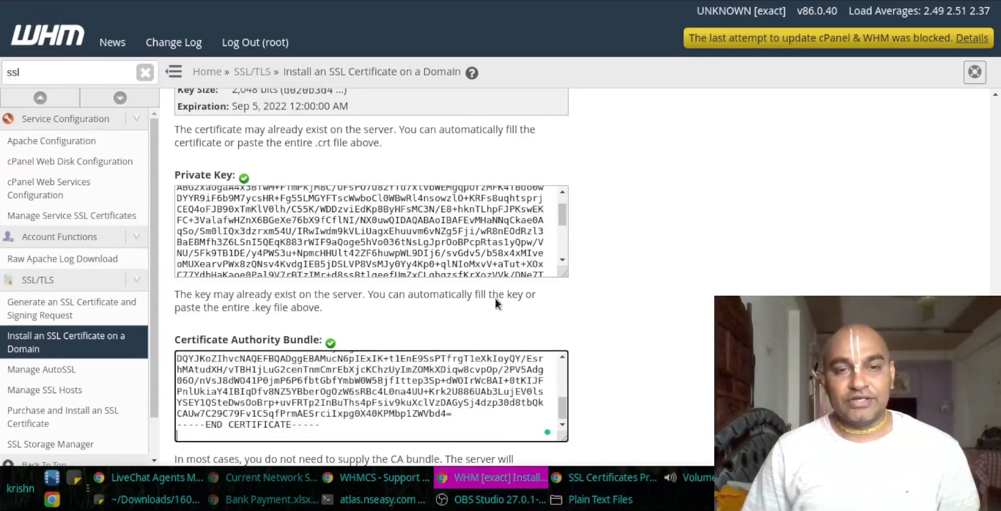
Step: Check the certificate's domains and issuer, re-run Autofill by Certificate, and install it
{"action": "scroll", "coordinate": [460, 340], "scroll_direction": "down", "scroll_amount": 1}
{"action": "scroll", "coordinate": [487, 202], "scroll_direction": "up", "scroll_amount": 2}
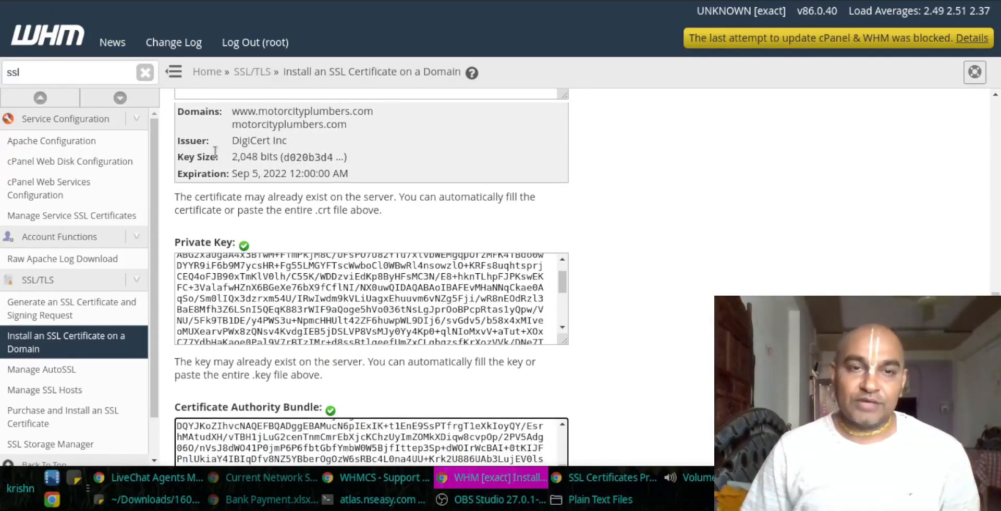
{"action": "left_click_drag", "start_coordinate": [233, 108], "coordinate": [269, 175]}
{"action": "left_click", "coordinate": [695, 190]}
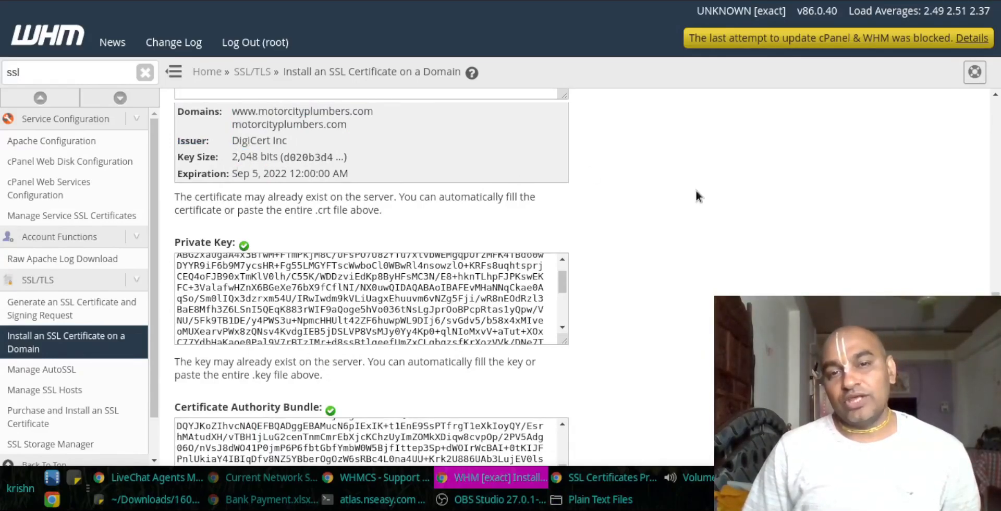
{"action": "scroll", "coordinate": [677, 183], "scroll_direction": "up", "scroll_amount": 6}
{"action": "left_click", "coordinate": [513, 289]}
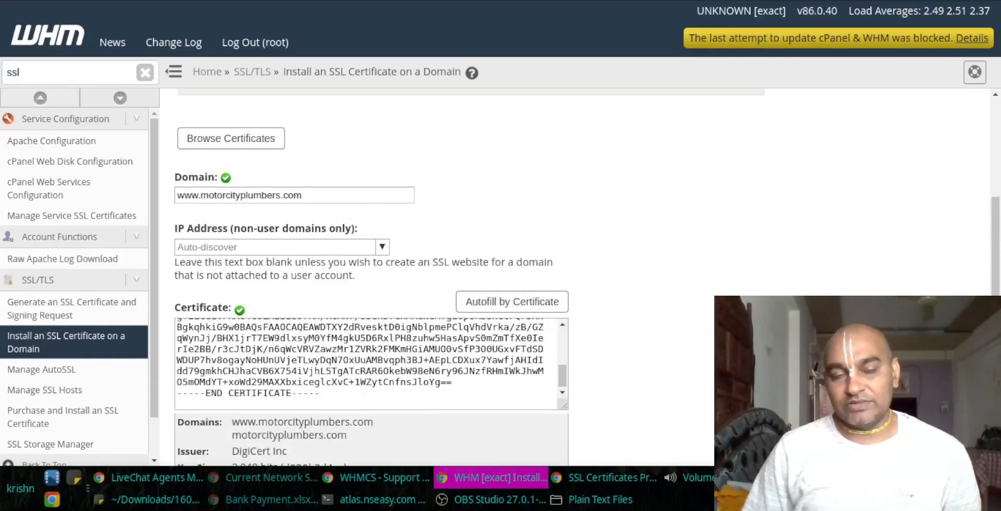
{"action": "scroll", "coordinate": [558, 382], "scroll_direction": "down", "scroll_amount": 10}
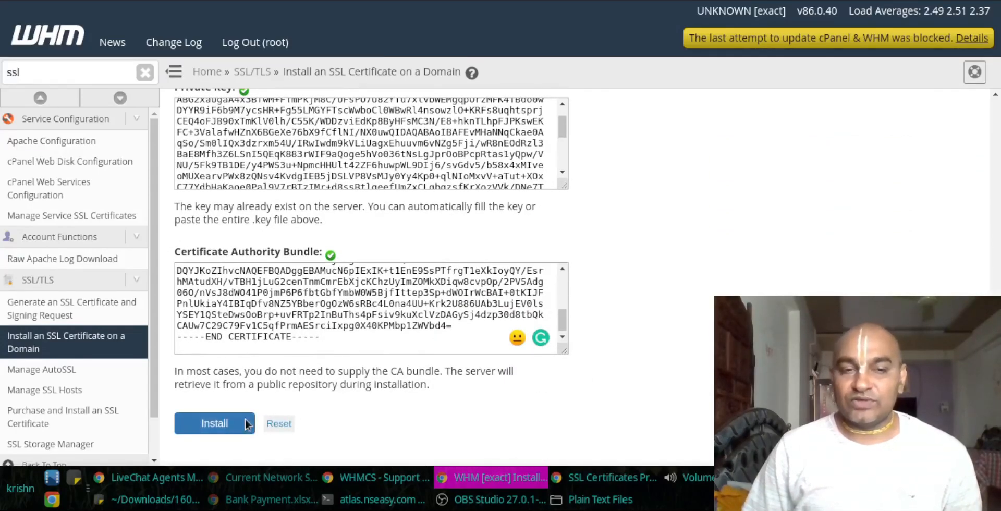
{"action": "left_click", "coordinate": [246, 423]}
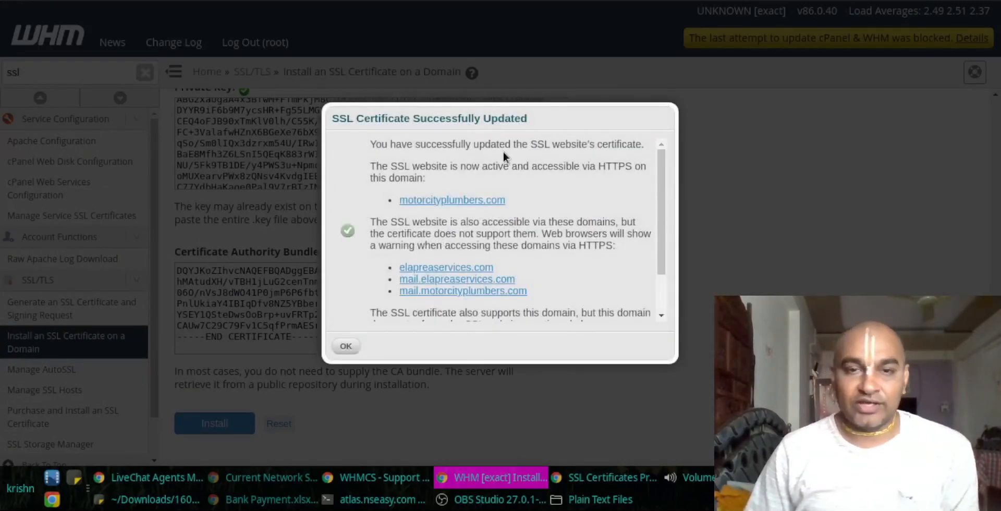
Step: Read through the SSL Certificate Successfully Updated dialog and confirm it with OK
{"action": "scroll", "coordinate": [504, 174], "scroll_direction": "down", "scroll_amount": 2}
{"action": "scroll", "coordinate": [503, 174], "scroll_direction": "up", "scroll_amount": 2}
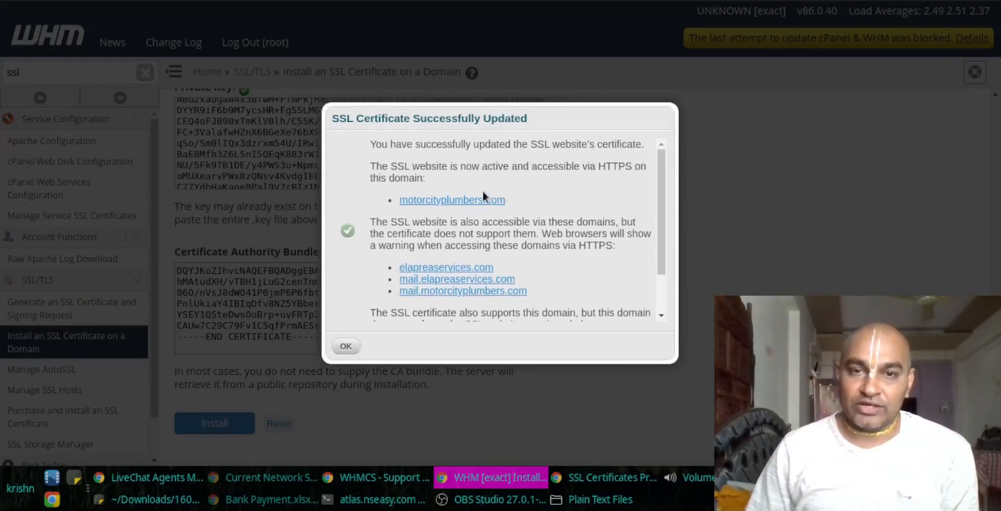
{"action": "scroll", "coordinate": [545, 217], "scroll_direction": "down", "scroll_amount": 2}
{"action": "scroll", "coordinate": [469, 245], "scroll_direction": "up", "scroll_amount": 2}
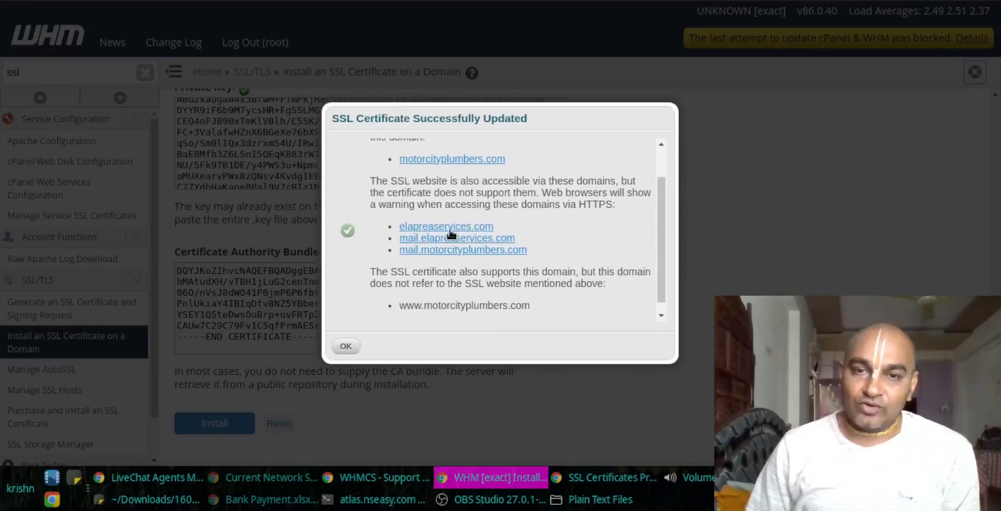
{"action": "scroll", "coordinate": [469, 271], "scroll_direction": "down", "scroll_amount": 1}
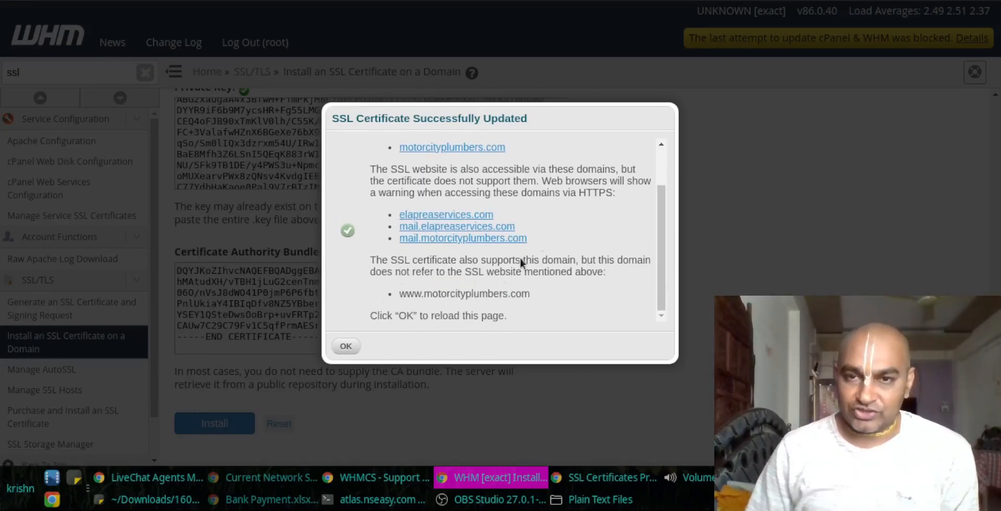
{"action": "left_click", "coordinate": [346, 347]}
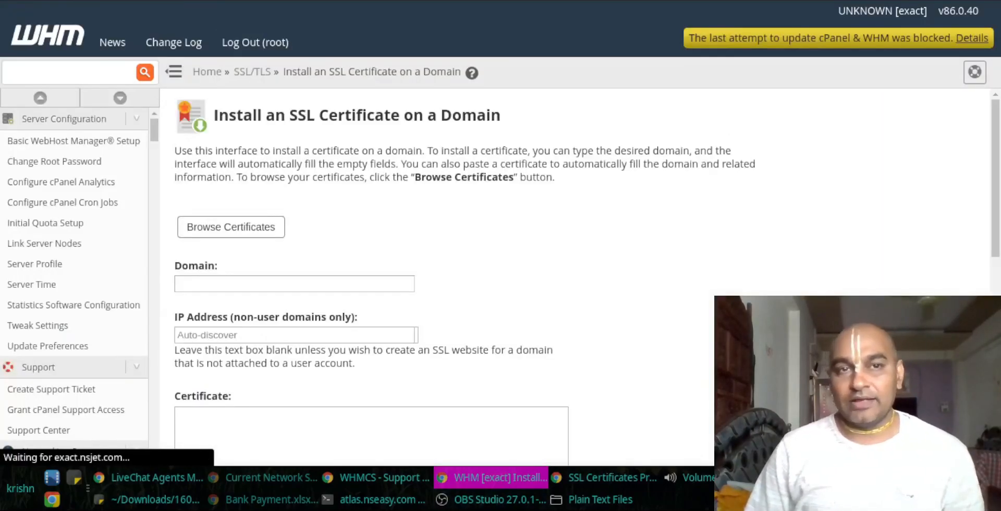
{"action": "key", "text": "ctrl+t"}
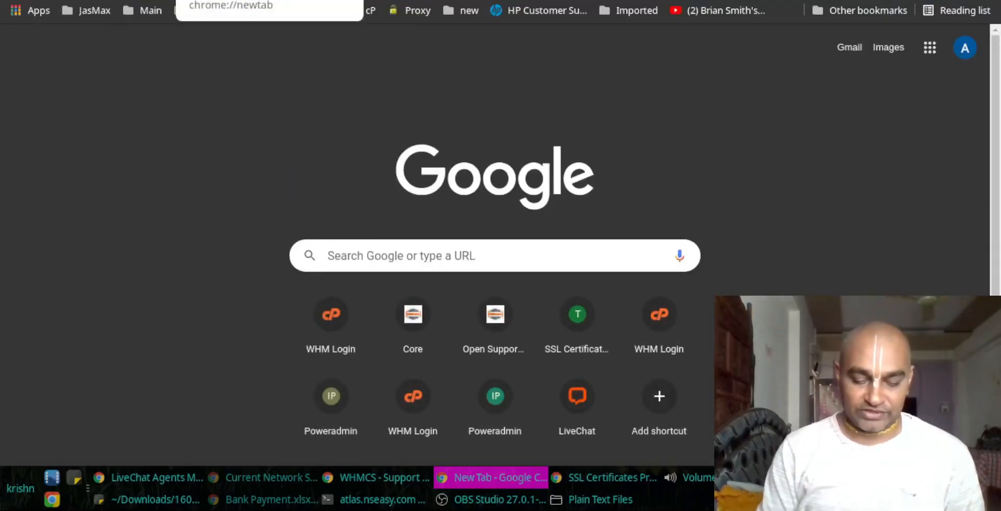
Step: Google 'SSL verification', open SSL Shopper's SSL Checker, and paste into its Server Hostname field
{"action": "type", "text": "SSL"}
{"action": "key", "text": "Escape"}
{"action": "key", "text": "Return"}
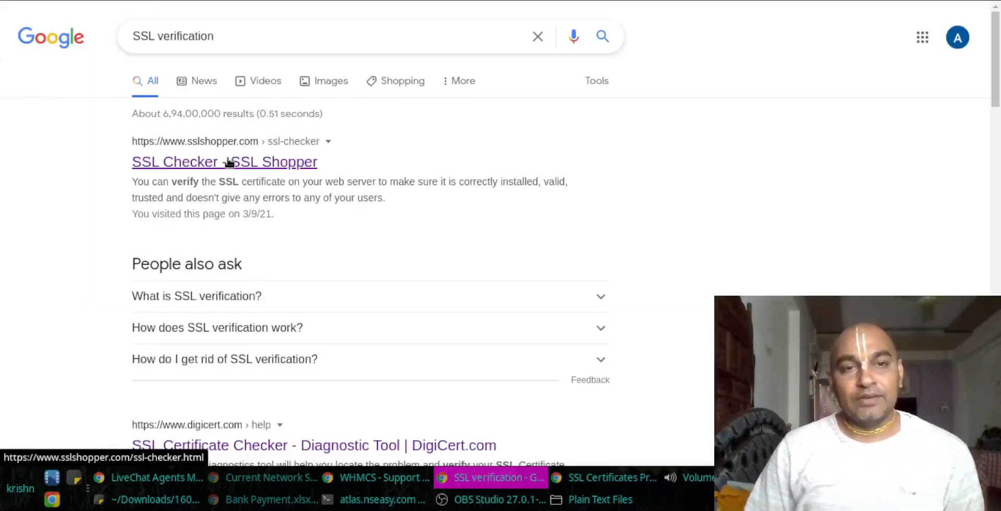
{"action": "scroll", "coordinate": [249, 304], "scroll_direction": "down", "scroll_amount": 6}
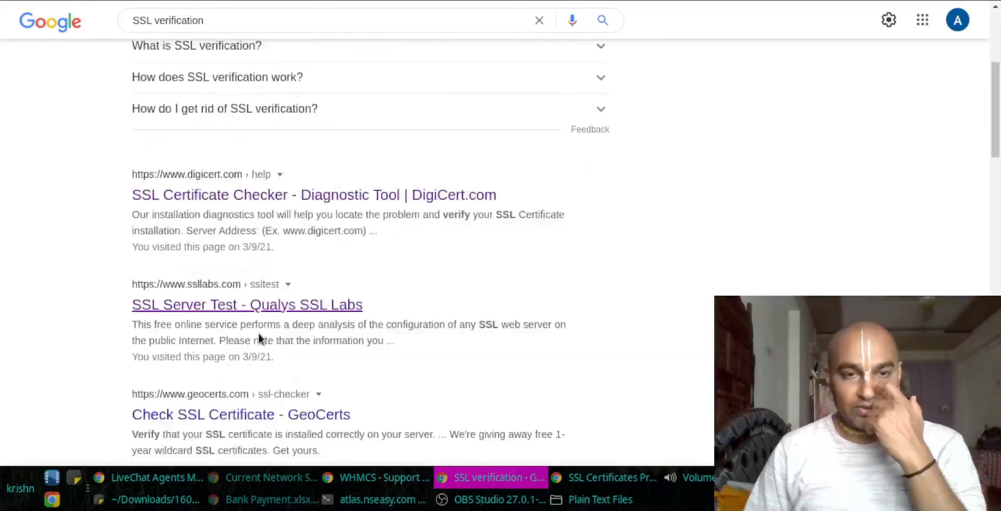
{"action": "left_click", "coordinate": [233, 317]}
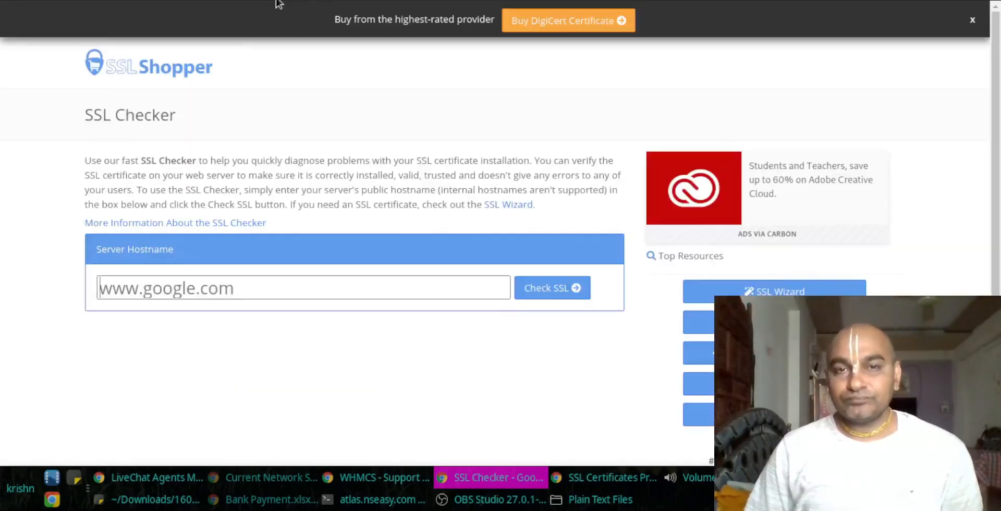
{"action": "left_click", "coordinate": [258, 286]}
{"action": "key", "text": "ctrl+v"}
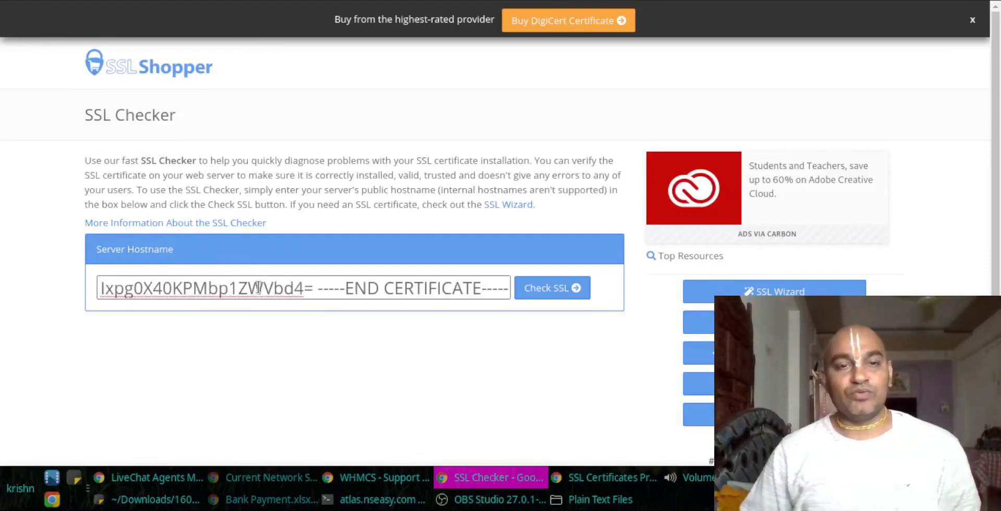
{"action": "key", "text": "ctrl+shift+Tab"}
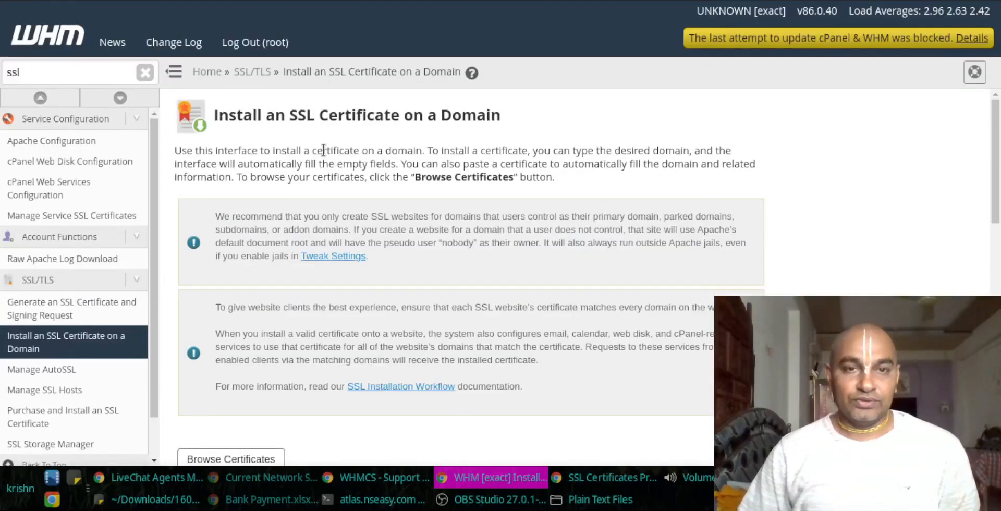
{"action": "left_click", "coordinate": [398, 482]}
{"action": "left_click_drag", "start_coordinate": [459, 250], "coordinate": [302, 244]}
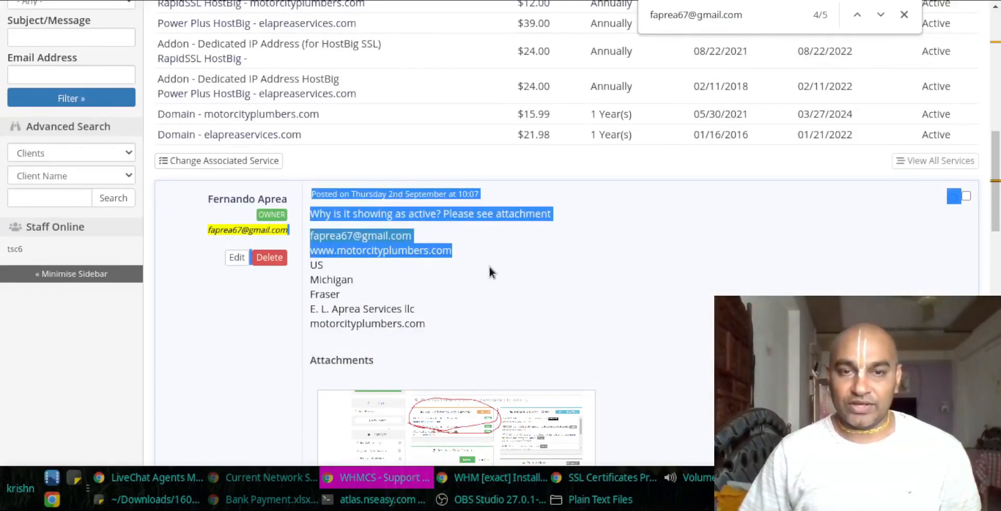
{"action": "left_click_drag", "start_coordinate": [483, 251], "coordinate": [308, 244]}
{"action": "key", "text": "ctrl+c"}
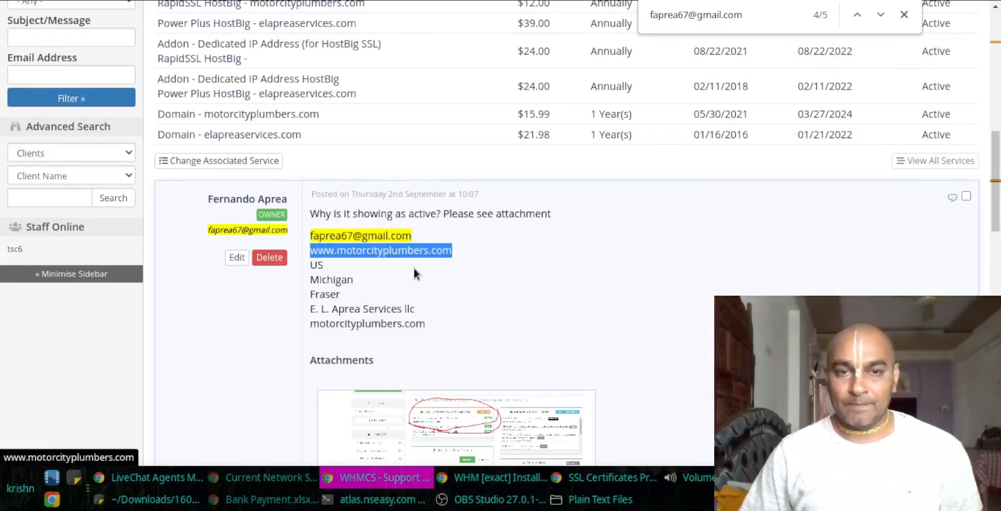
{"action": "key", "text": "alt+Tab"}
{"action": "key", "text": "ctrl+Tab"}
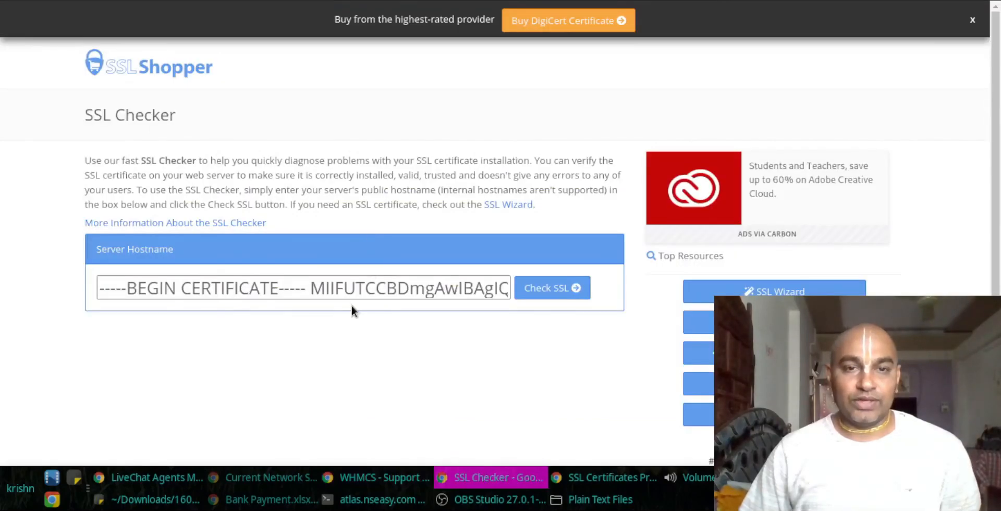
{"action": "triple_click", "coordinate": [362, 282]}
{"action": "key", "text": "ctrl+v"}
{"action": "key", "text": "Return"}
{"action": "key", "text": "ctrl+Tab"}
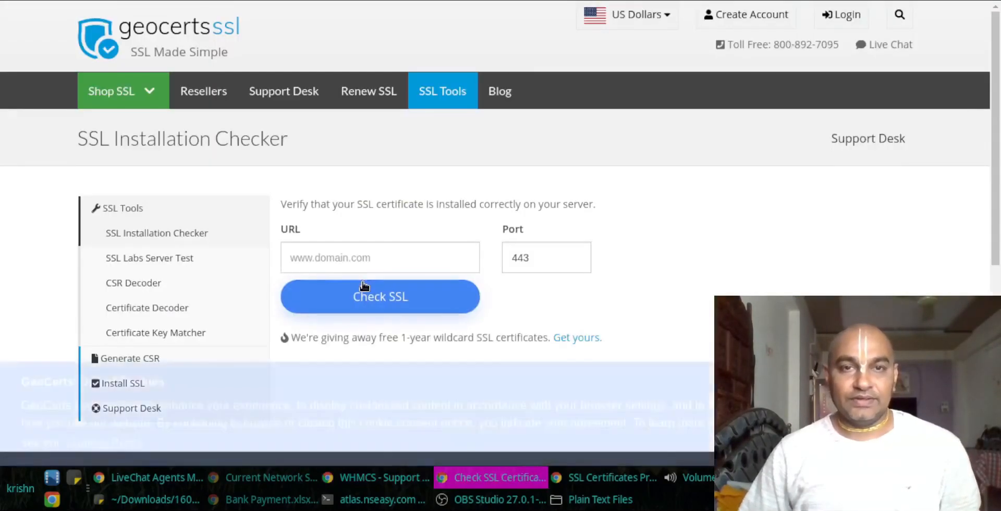
{"action": "left_click", "coordinate": [394, 253]}
{"action": "key", "text": "ctrl+v"}
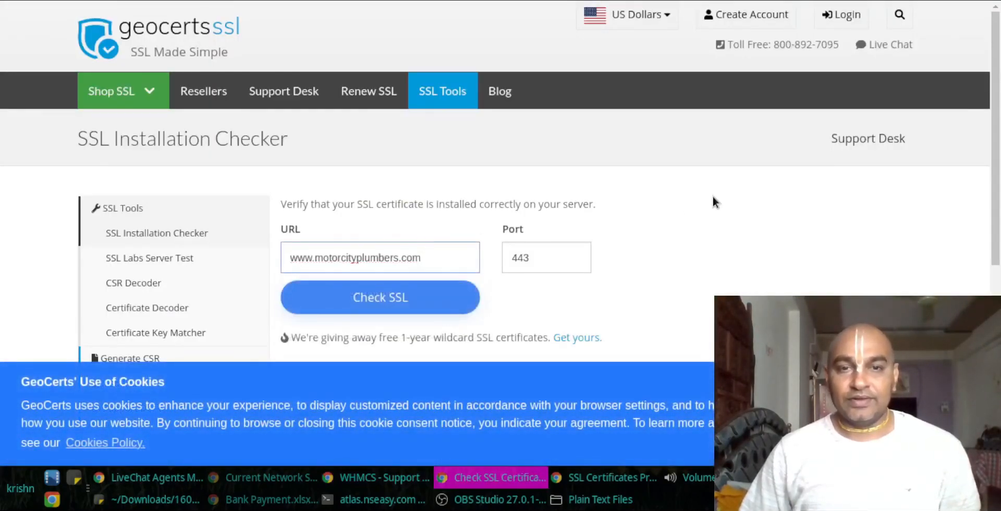
{"action": "scroll", "coordinate": [422, 232], "scroll_direction": "down", "scroll_amount": 1}
{"action": "left_click", "coordinate": [399, 266]}
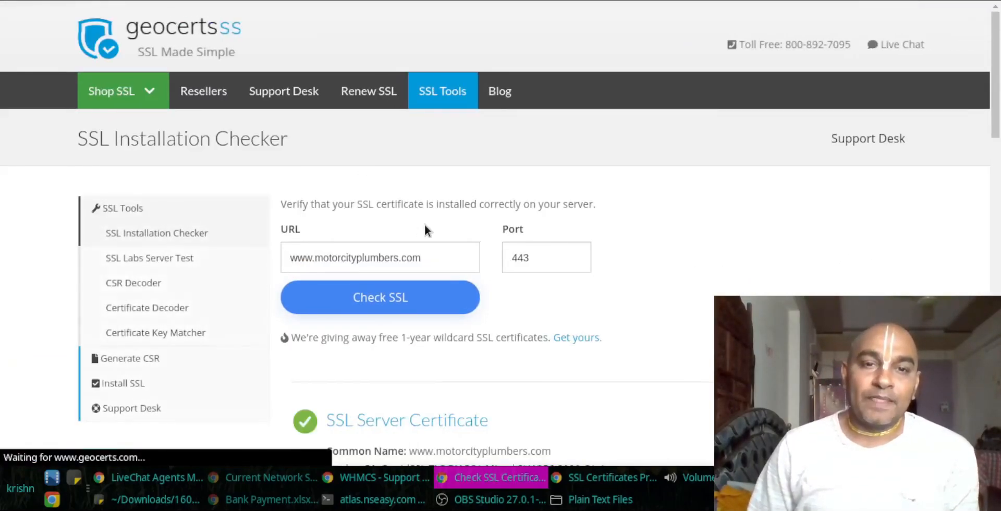
{"action": "scroll", "coordinate": [425, 228], "scroll_direction": "down", "scroll_amount": 5}
{"action": "scroll", "coordinate": [457, 236], "scroll_direction": "down", "scroll_amount": 2}
{"action": "scroll", "coordinate": [417, 227], "scroll_direction": "up", "scroll_amount": 2}
{"action": "scroll", "coordinate": [519, 250], "scroll_direction": "down", "scroll_amount": 5}
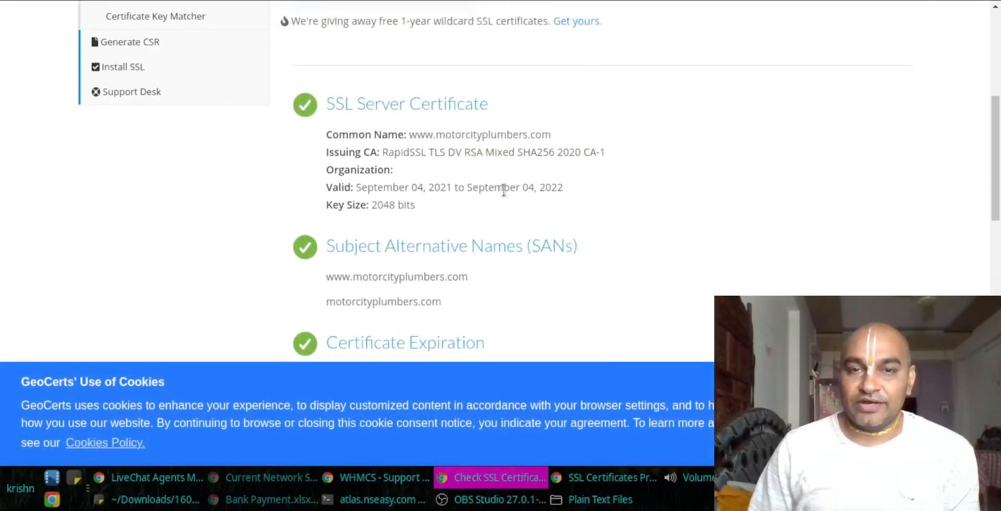
{"action": "scroll", "coordinate": [417, 136], "scroll_direction": "down", "scroll_amount": 4}
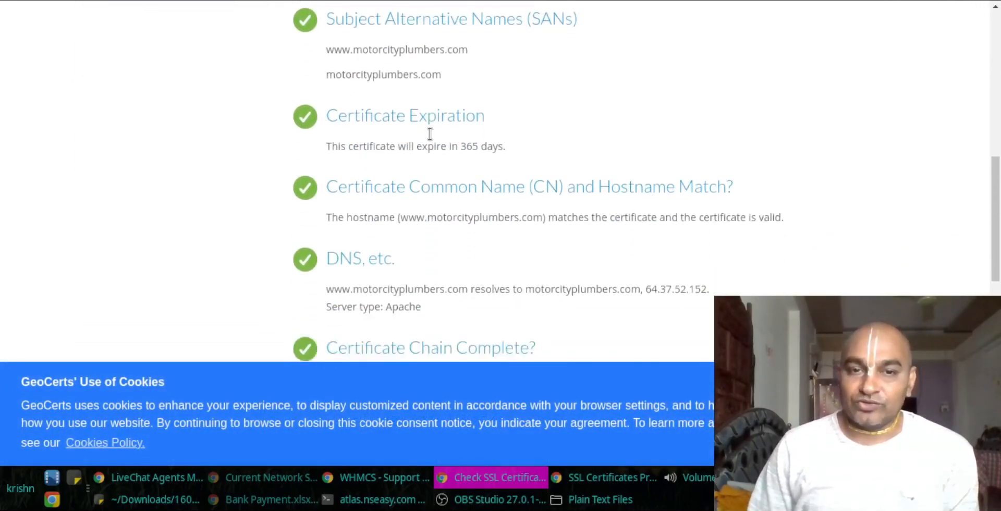
{"action": "scroll", "coordinate": [435, 189], "scroll_direction": "down", "scroll_amount": 7}
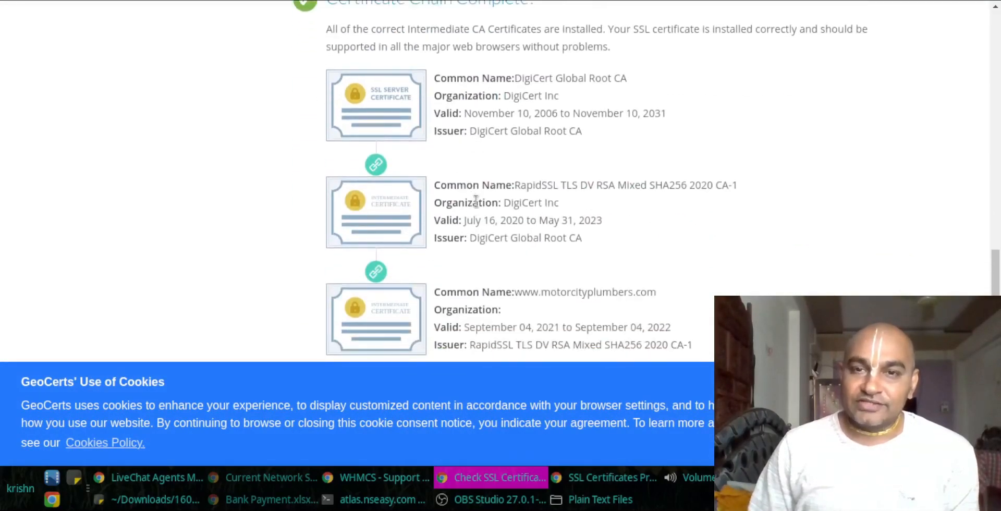
Step: Review SSL Shopper's results showing valid server and chain certificates
{"action": "key", "text": "ctrl+Tab"}
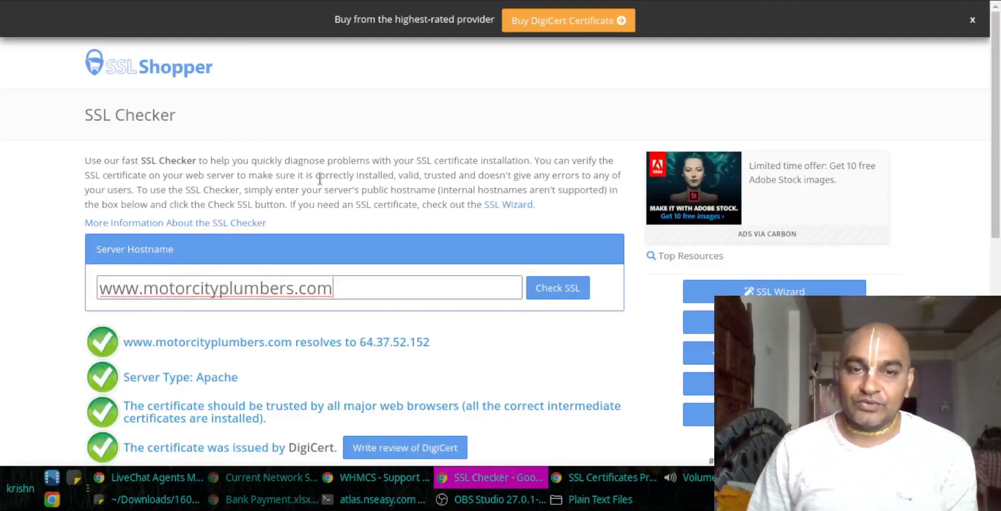
{"action": "scroll", "coordinate": [313, 235], "scroll_direction": "down", "scroll_amount": 6}
{"action": "scroll", "coordinate": [289, 236], "scroll_direction": "down", "scroll_amount": 2}
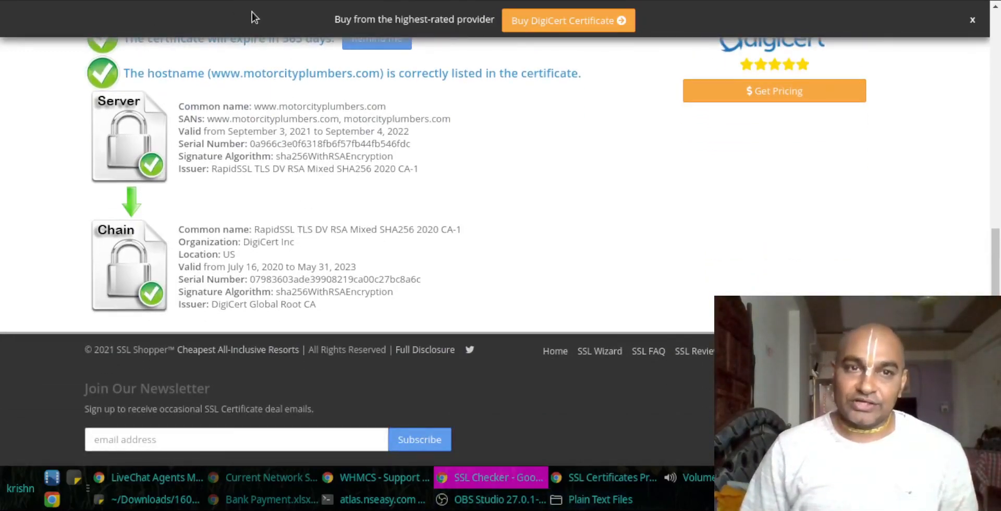
{"action": "key", "text": "ctrl+l"}
{"action": "type", "text": "ht"}
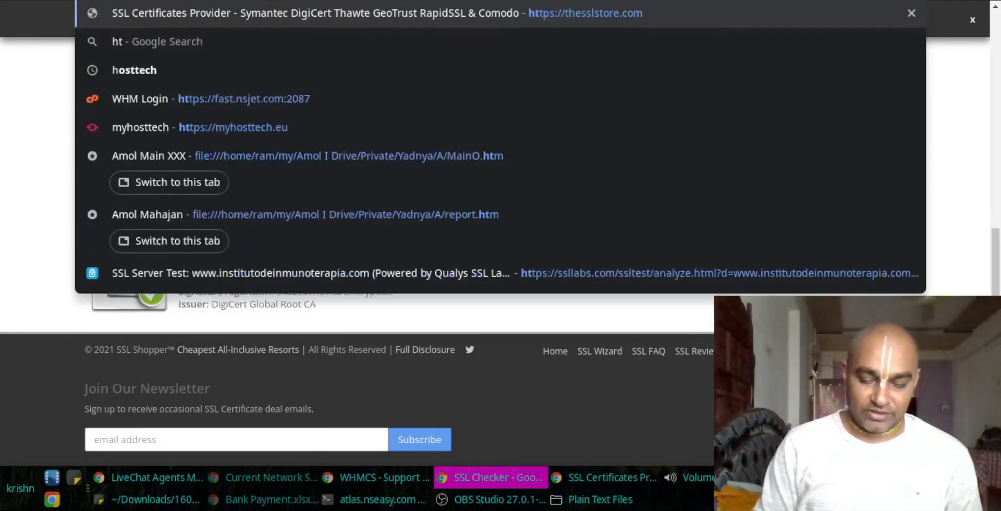
{"action": "type", "text": "tps://"}
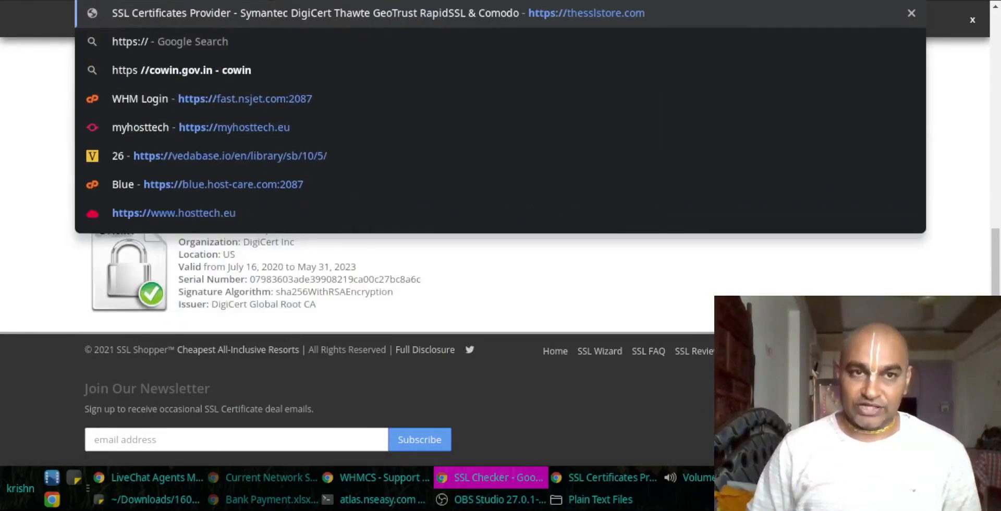
{"action": "type", "text": "www.motorcityplumbers.com"}
{"action": "key", "text": "Return"}
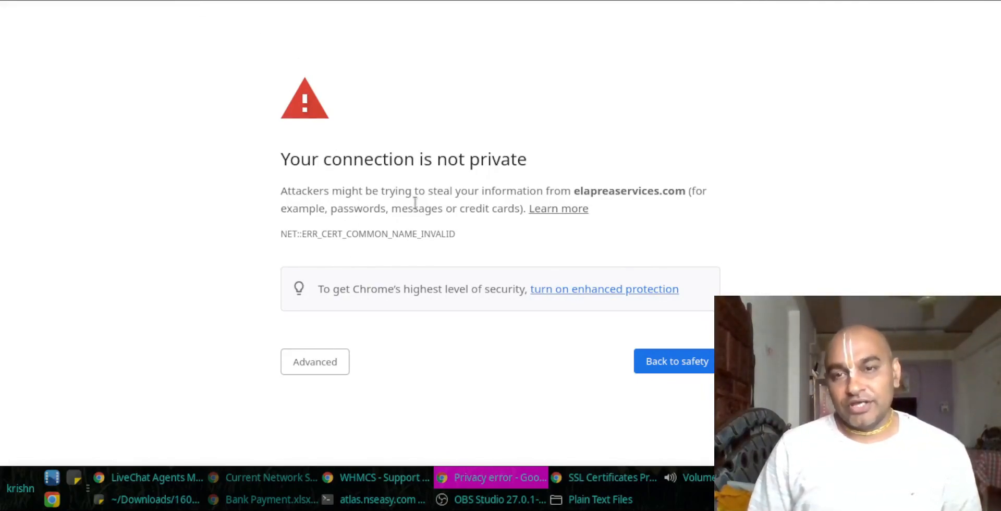
{"action": "left_click", "coordinate": [394, 477]}
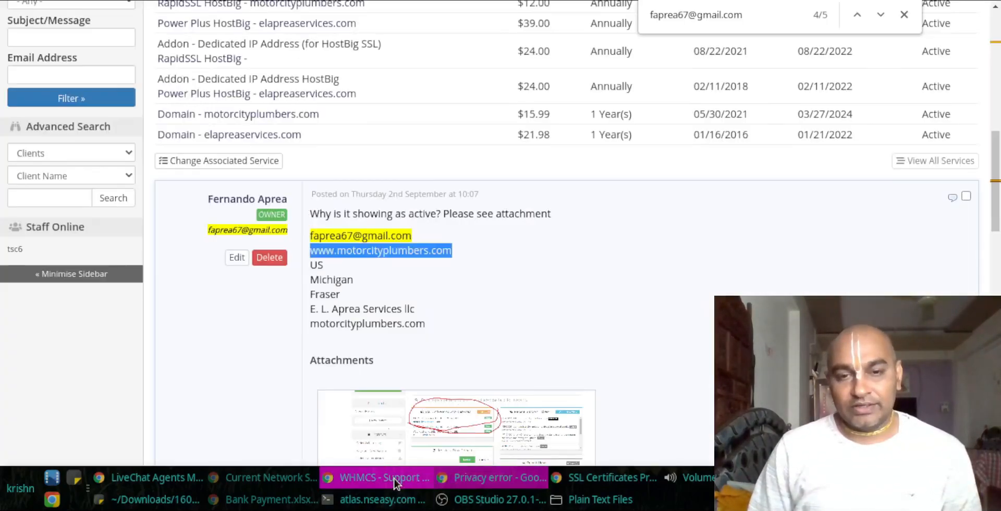
{"action": "left_click_drag", "start_coordinate": [471, 255], "coordinate": [311, 252]}
{"action": "key", "text": "ctrl+c"}
{"action": "scroll", "coordinate": [381, 320], "scroll_direction": "up", "scroll_amount": 7}
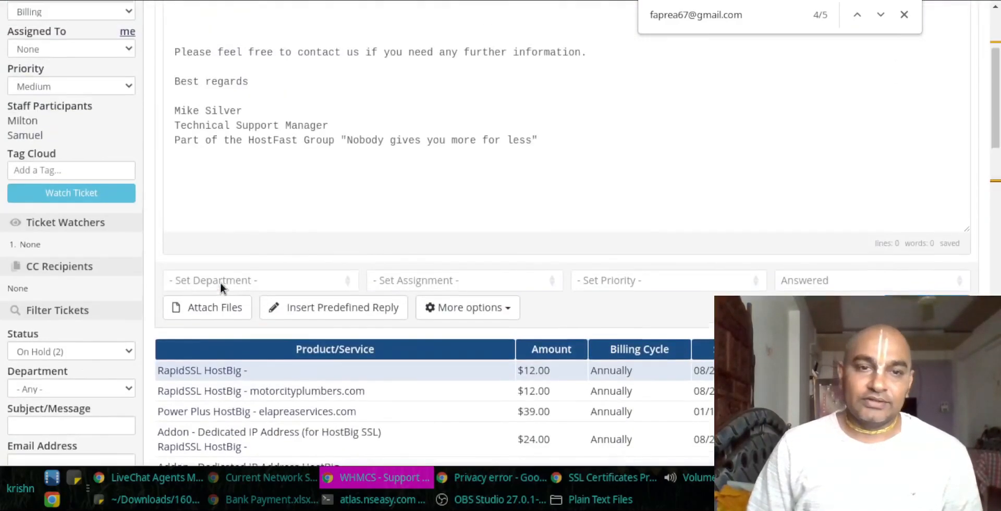
{"action": "scroll", "coordinate": [230, 233], "scroll_direction": "up", "scroll_amount": 3}
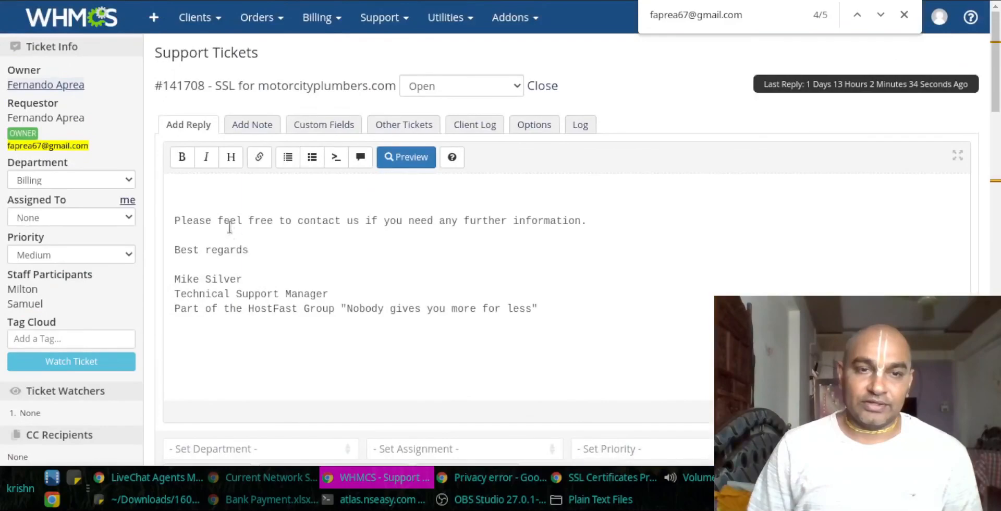
{"action": "left_click", "coordinate": [237, 191]}
{"action": "type", "text": "Hello,"}
{"action": "key", "text": "Return"}
{"action": "key", "text": "Return"}
{"action": "type", "text": "We have inst"}
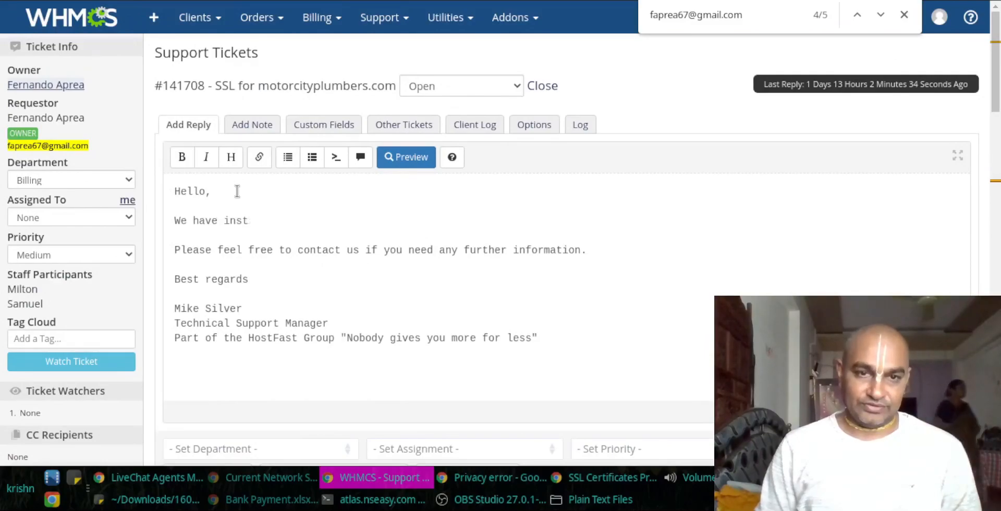
{"action": "type", "text": "akalled the SSL for y0ur"}
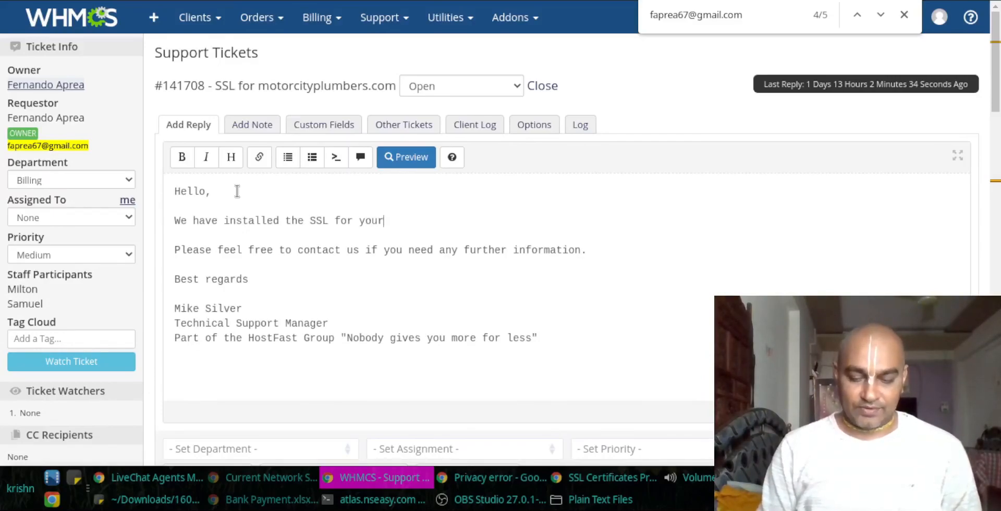
{"action": "type", "text": " domain"}
{"action": "key", "text": "ctrl+v"}
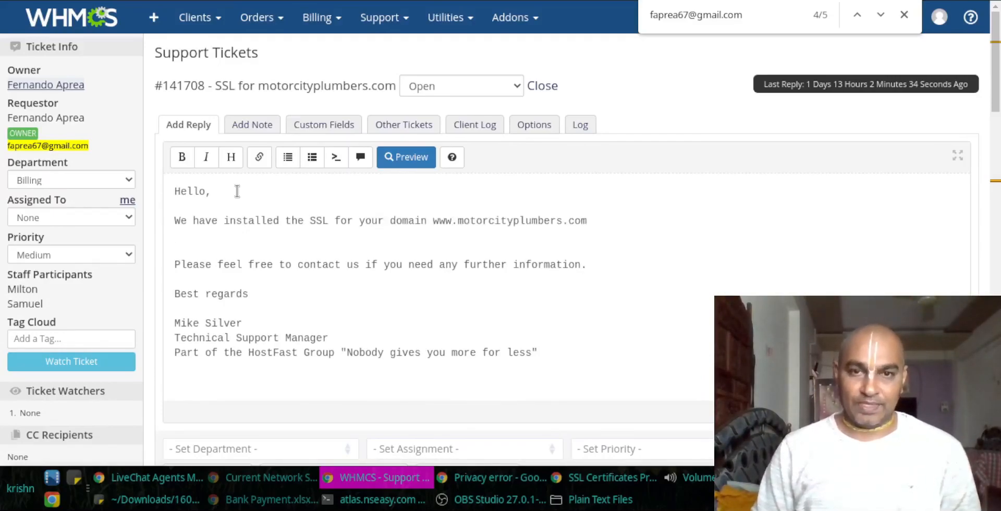
{"action": "key", "text": "BackSpace"}
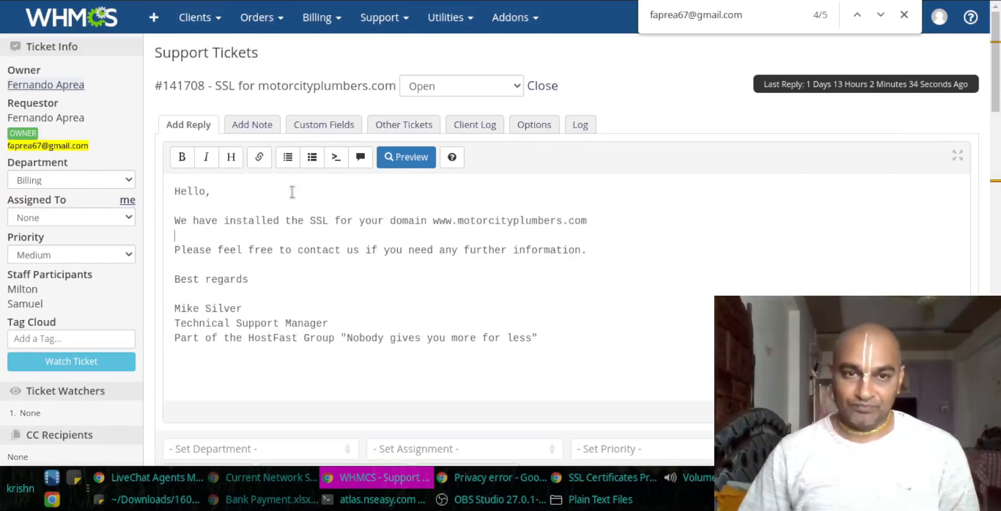
{"action": "left_click_drag", "start_coordinate": [394, 87], "coordinate": [164, 86]}
{"action": "key", "text": "ctrl+c"}
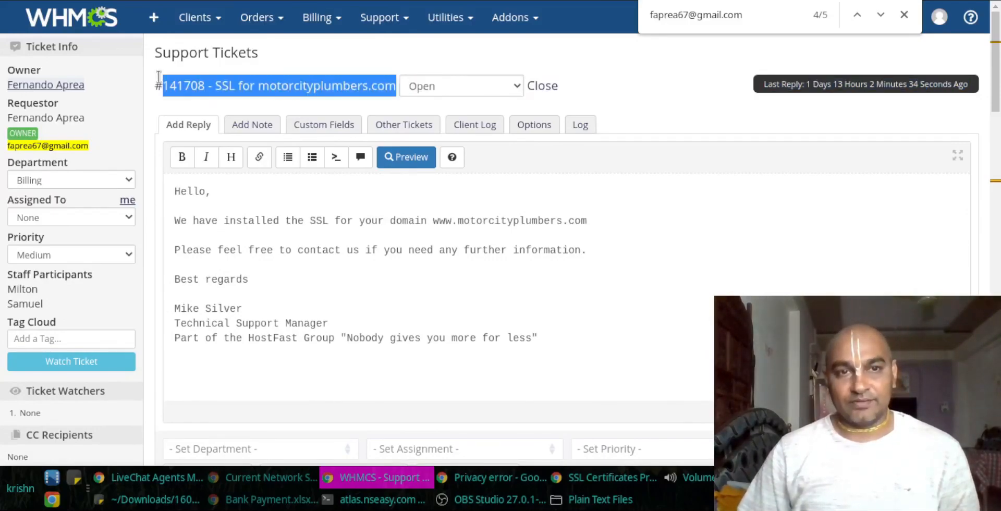
{"action": "scroll", "coordinate": [452, 254], "scroll_direction": "down", "scroll_amount": 7}
{"action": "left_click", "coordinate": [926, 127]}
{"action": "scroll", "coordinate": [620, 277], "scroll_direction": "down", "scroll_amount": 20}
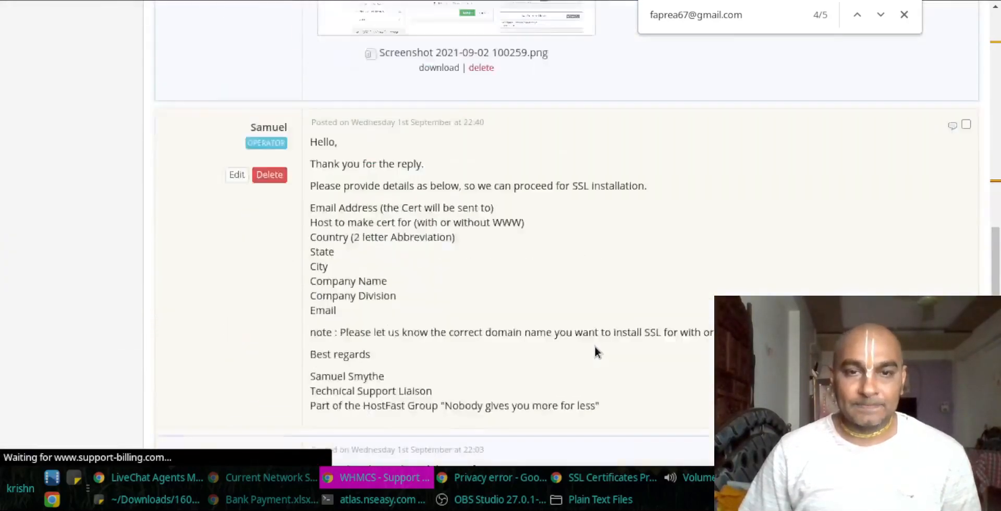
{"action": "scroll", "coordinate": [578, 336], "scroll_direction": "down", "scroll_amount": 5}
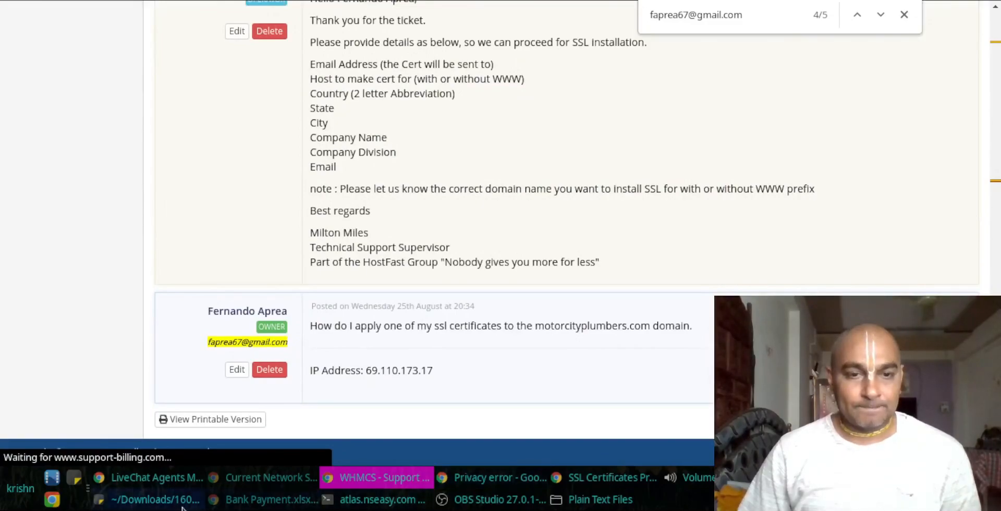
Step: Close CA Bundle.txt, add the ticket title as report item 09, start item 10, and save
{"action": "left_click", "coordinate": [140, 498]}
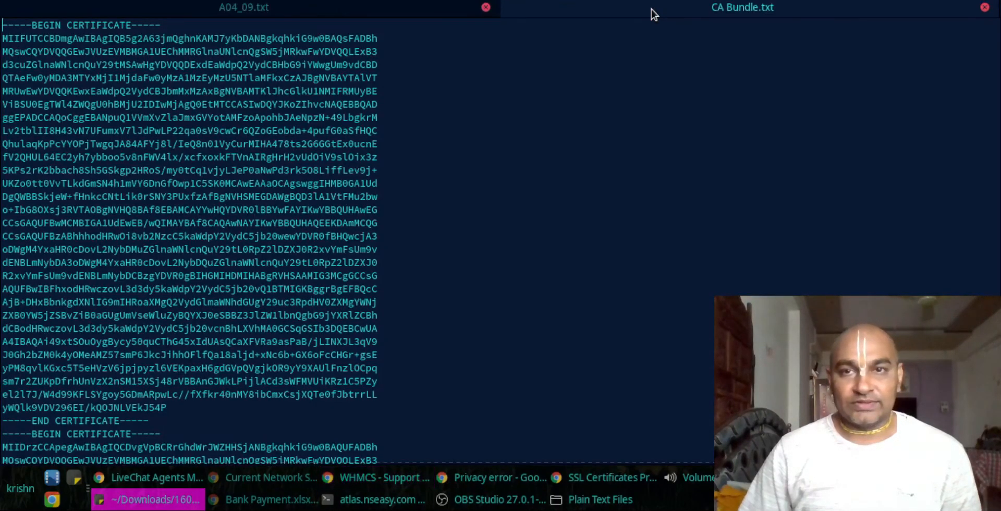
{"action": "left_click", "coordinate": [985, 8]}
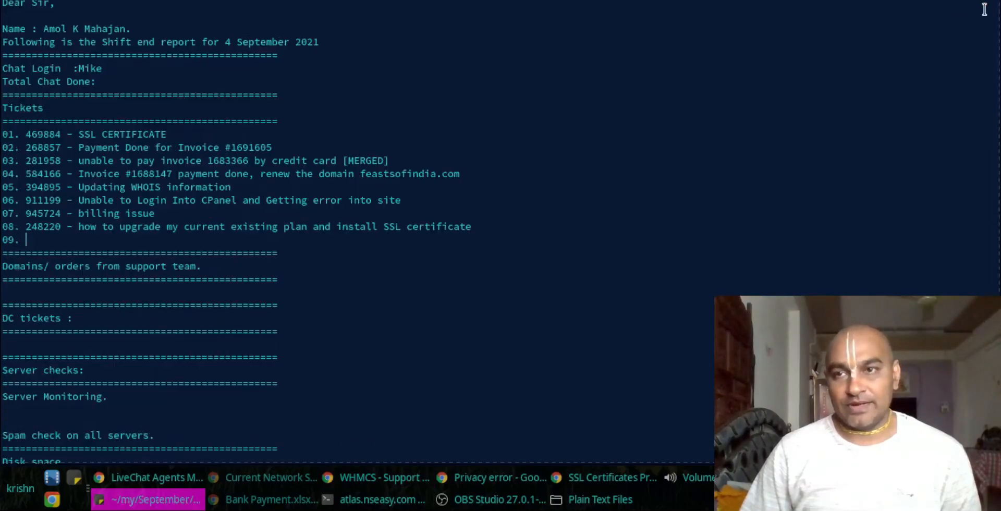
{"action": "left_click", "coordinate": [266, 237]}
{"action": "key", "text": "ctrl+v"}
{"action": "key", "text": "Return"}
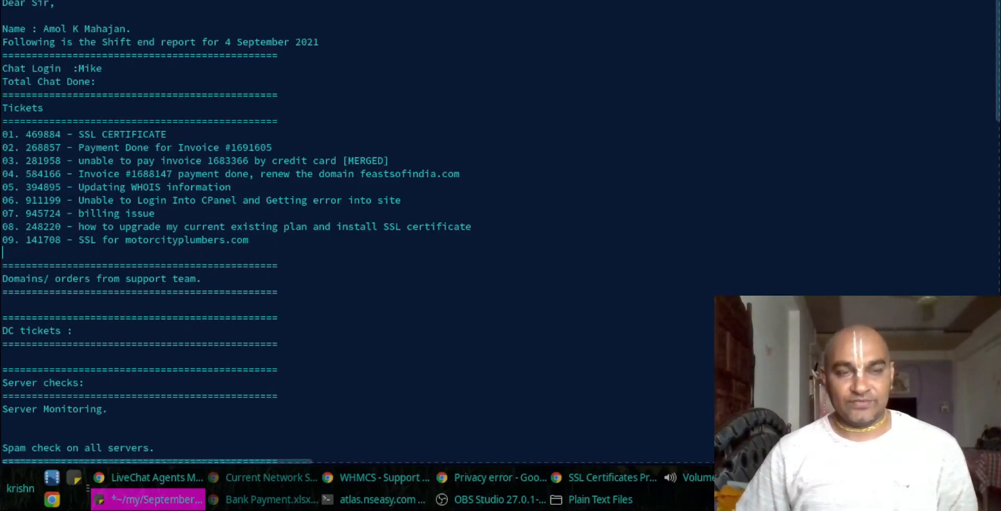
{"action": "type", "text": "10."}
{"action": "key", "text": "ctrl+s"}
Step: Look over the WHMCS ticket list and client profile, then bring OBS Studio forward
{"action": "key", "text": "alt+Tab"}
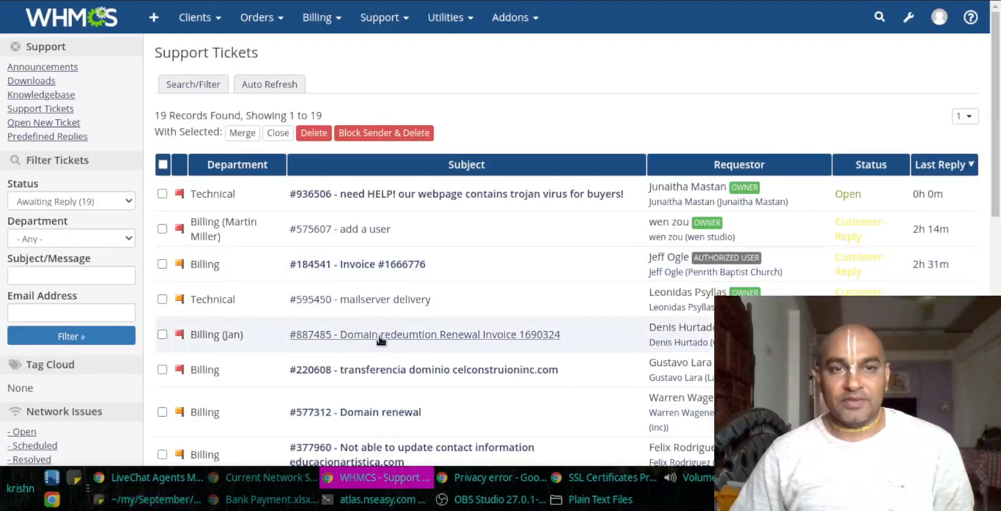
{"action": "key", "text": "ctrl+Tab"}
{"action": "key", "text": "ctrl+shift+Tab"}
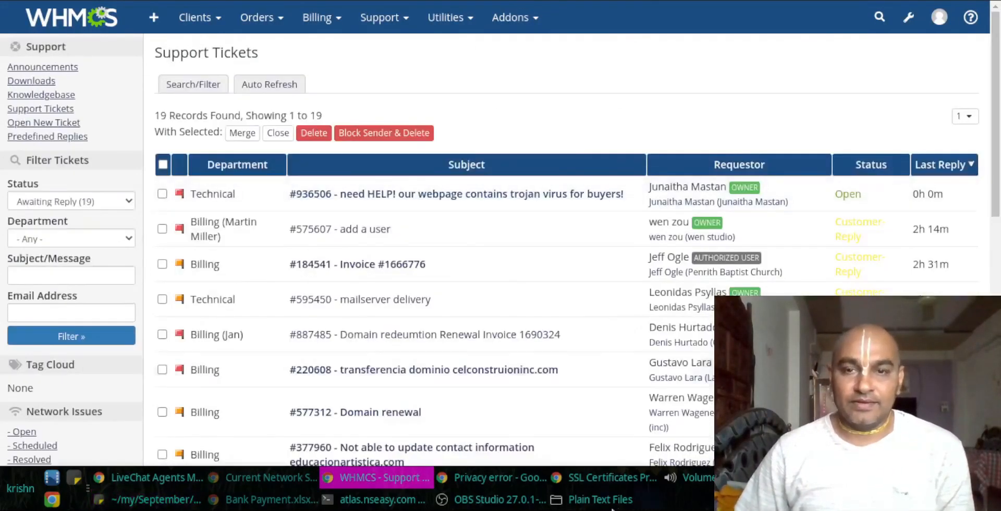
{"action": "left_click", "coordinate": [494, 500]}
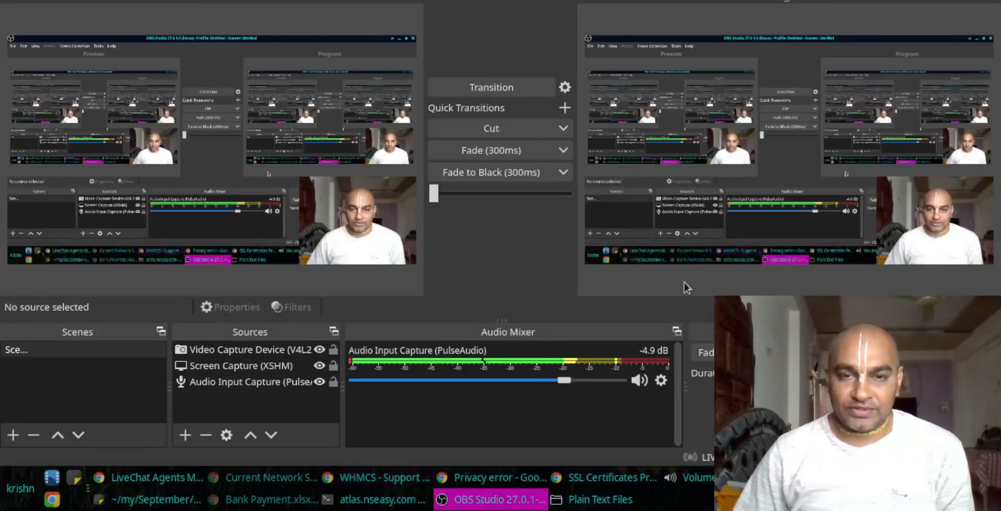